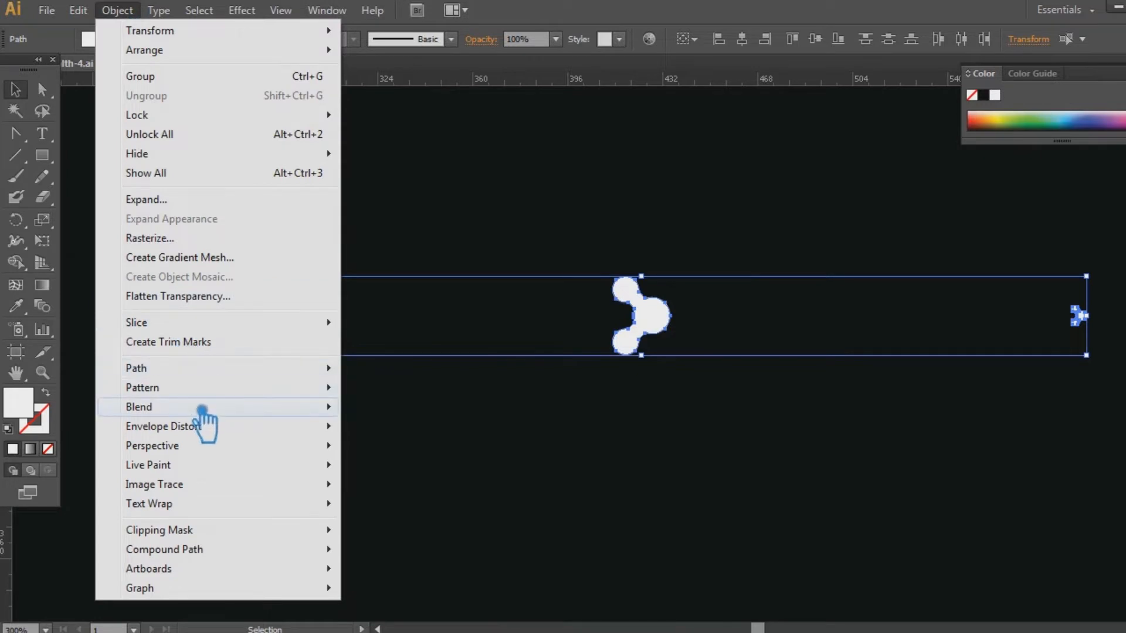
pyautogui.click(412, 413)
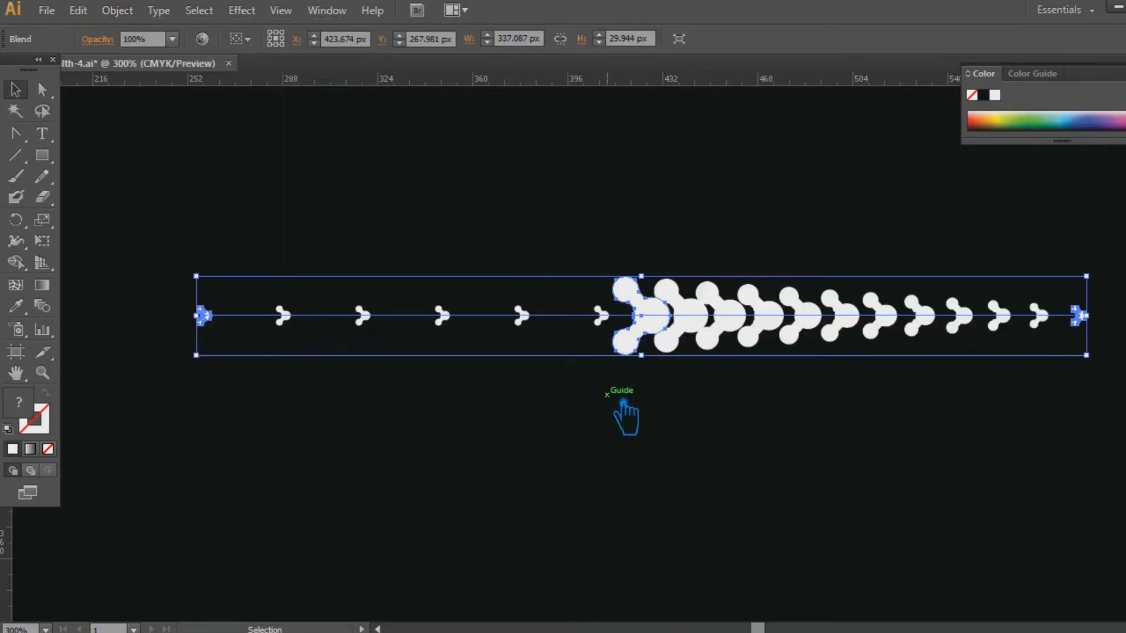
pyautogui.hotkey('ctrl', 'z')
pyautogui.click(568, 404)
pyautogui.click(204, 320)
pyautogui.keyDown('shift'); pyautogui.click(1080, 319); pyautogui.keyUp('shift')
pyautogui.click(117, 10)
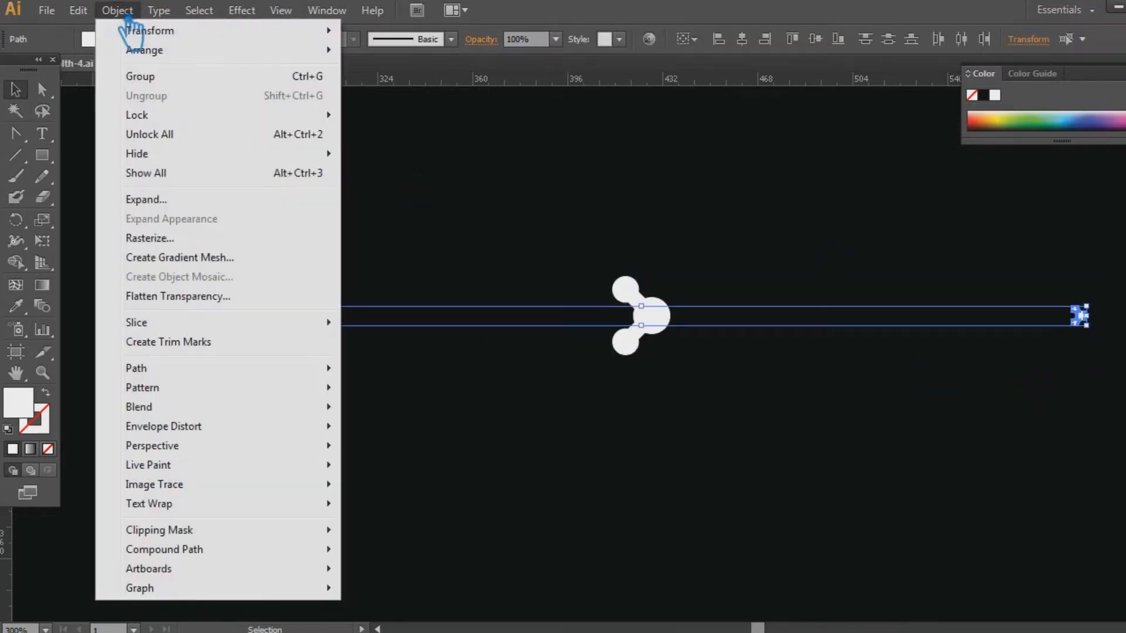
pyautogui.moveTo(208, 409)
pyautogui.click(413, 411)
pyautogui.click(415, 420)
pyautogui.hotkey('ctrl', 'z')
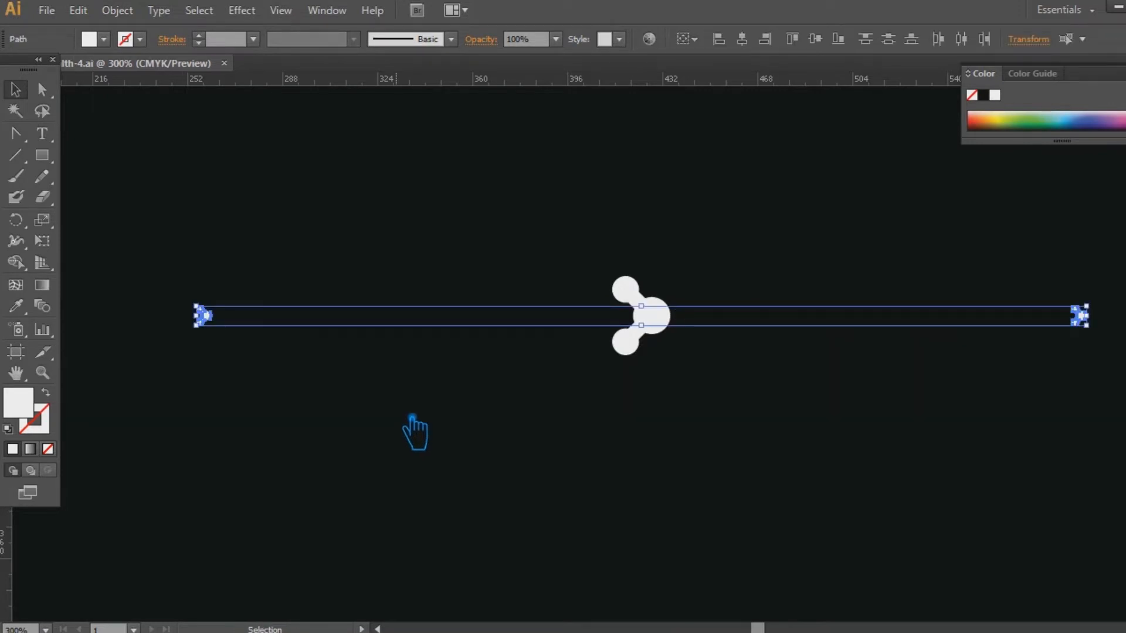
pyautogui.rightClick(215, 320)
pyautogui.click(176, 427)
pyautogui.click(206, 315)
pyautogui.click(1064, 393)
# Blend the three shapes into one continuous row with the Blend tool, from the small left shape through the large middle one to the right.
pyautogui.moveTo(1093, 395); pyautogui.dragTo(147, 235)
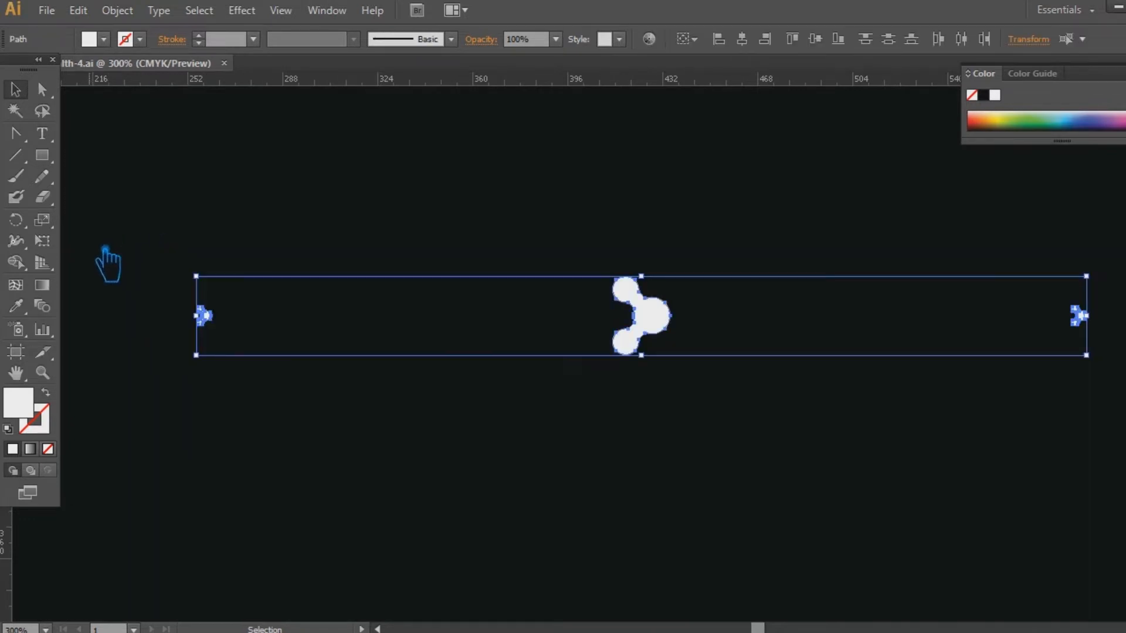
pyautogui.click(42, 305)
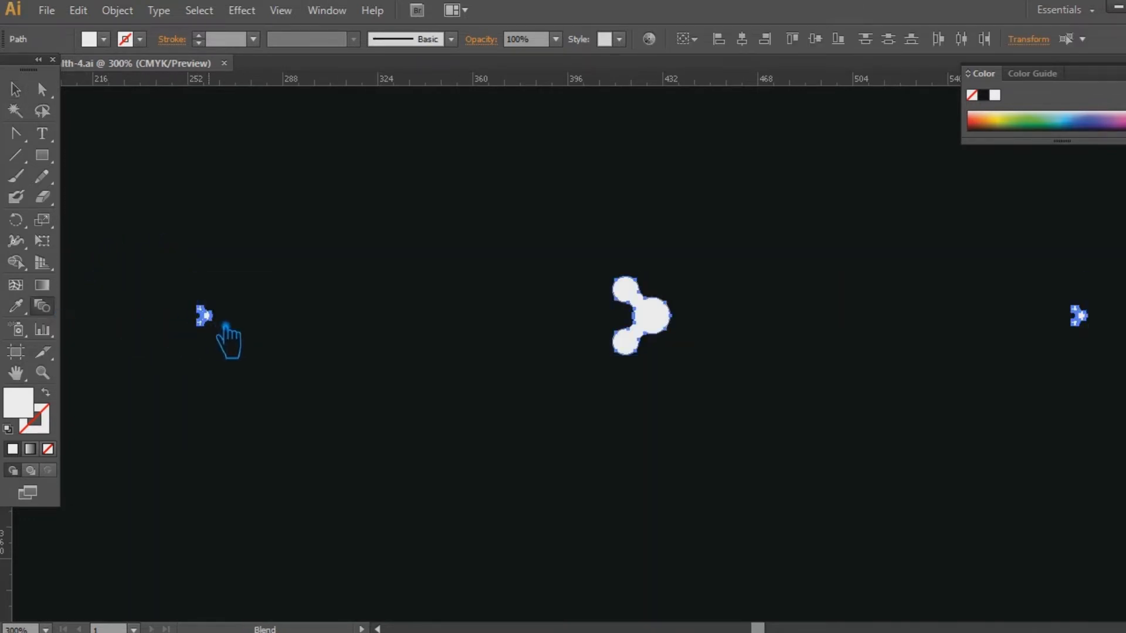
pyautogui.click(680, 322)
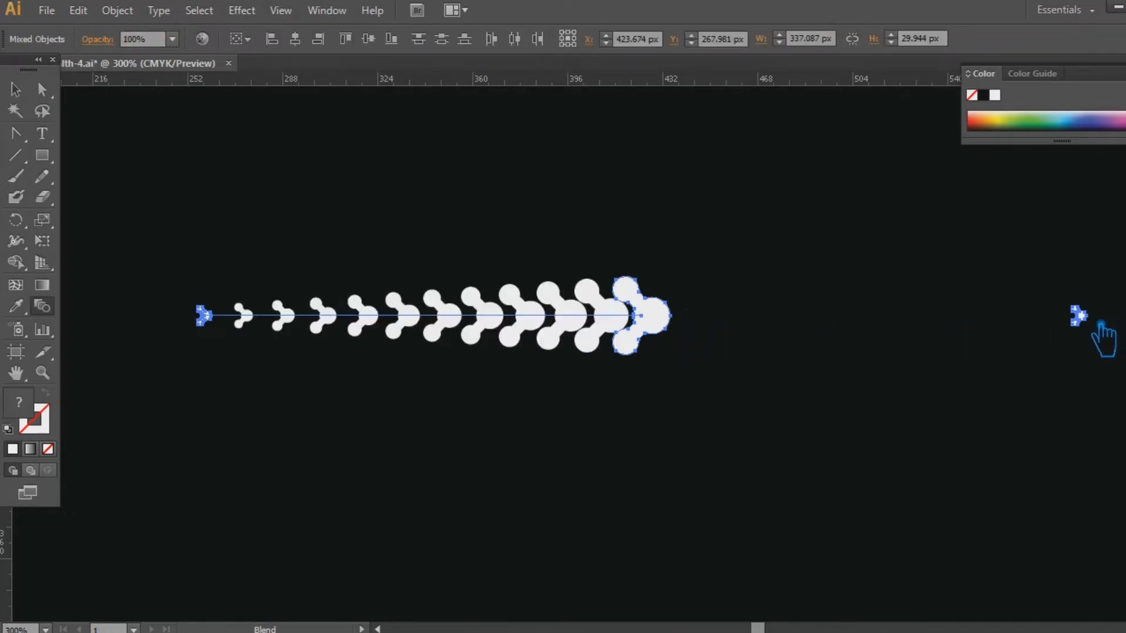
pyautogui.click(1101, 326)
pyautogui.click(22, 94)
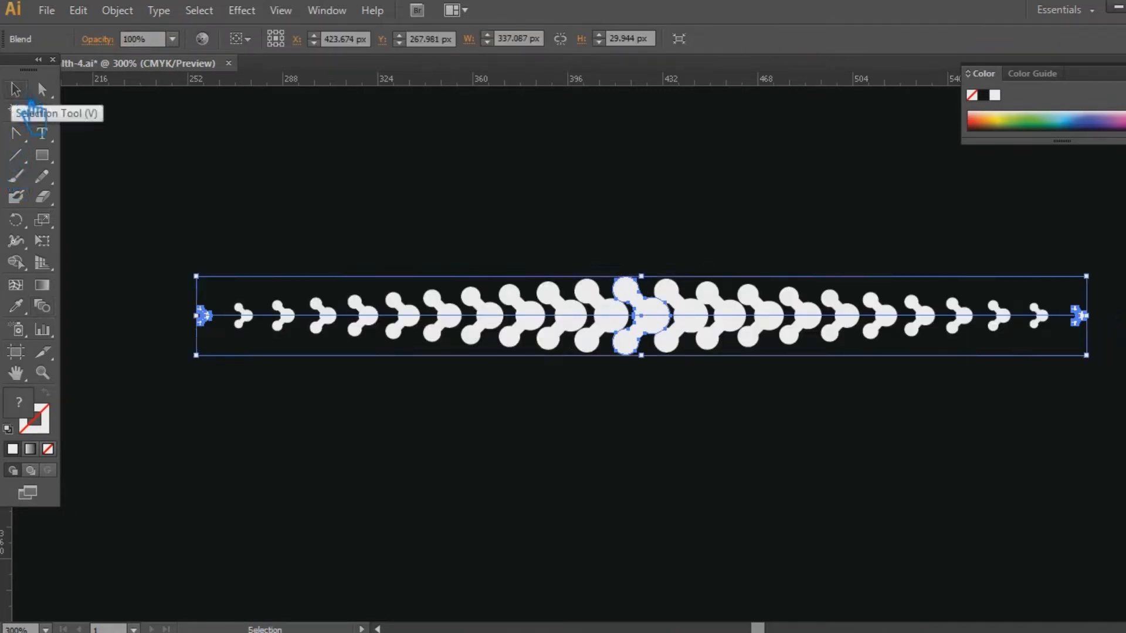
# Set the blend's spacing to 8 specified steps with the preview turned on.
pyautogui.doubleClick(50, 312)
pyautogui.moveTo(613, 246); pyautogui.dragTo(571, 404)
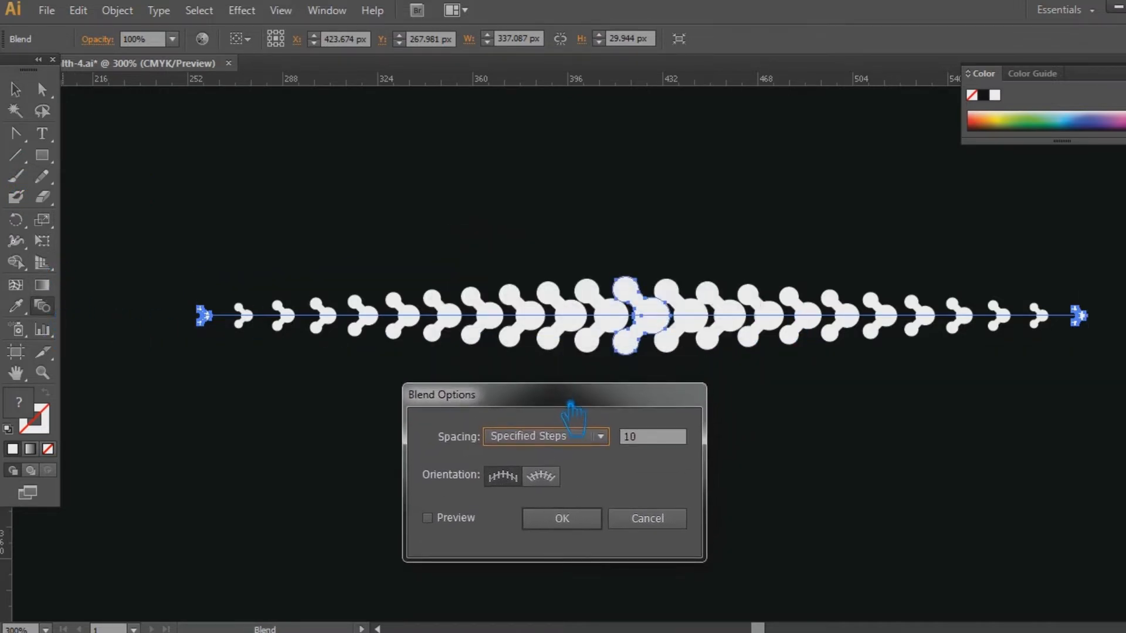
pyautogui.click(451, 519)
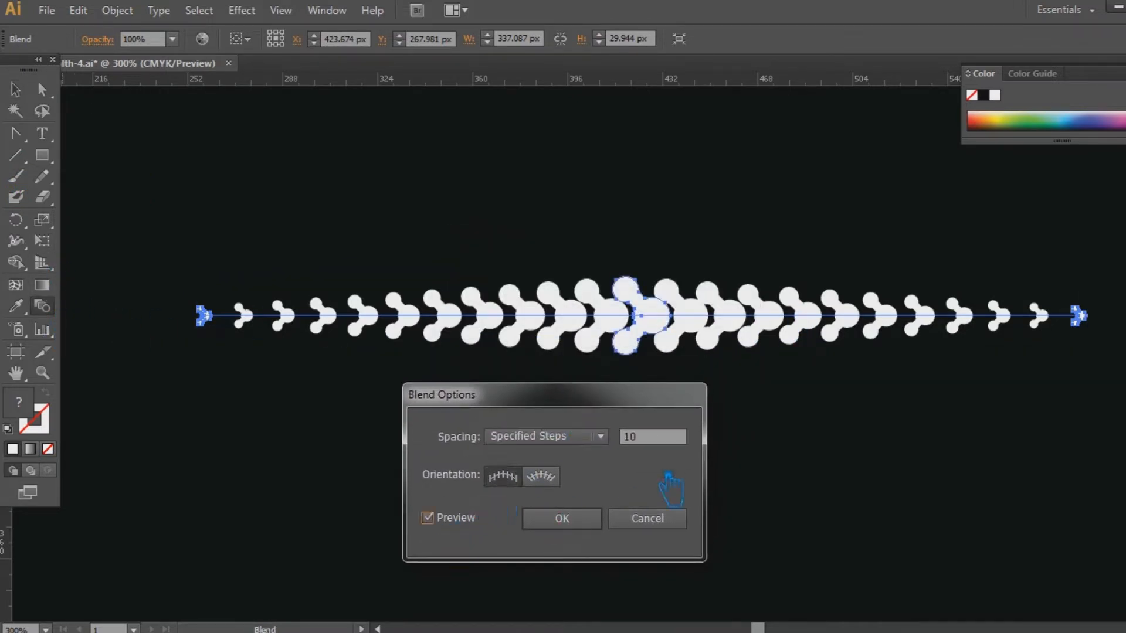
pyautogui.write('8')
pyautogui.click(547, 437)
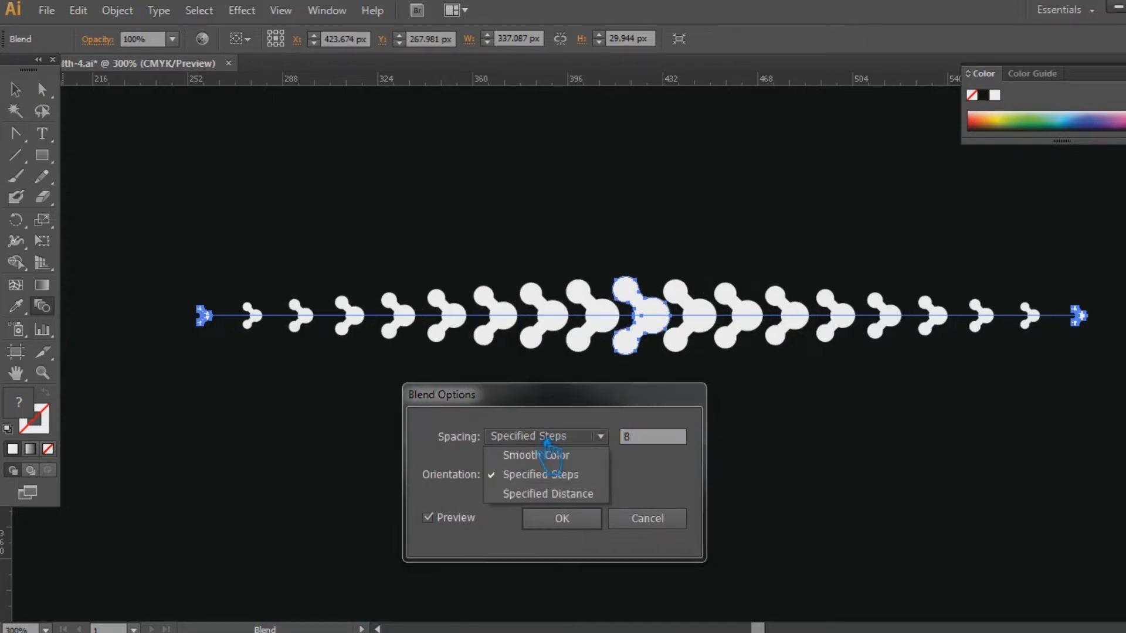
pyautogui.click(677, 469)
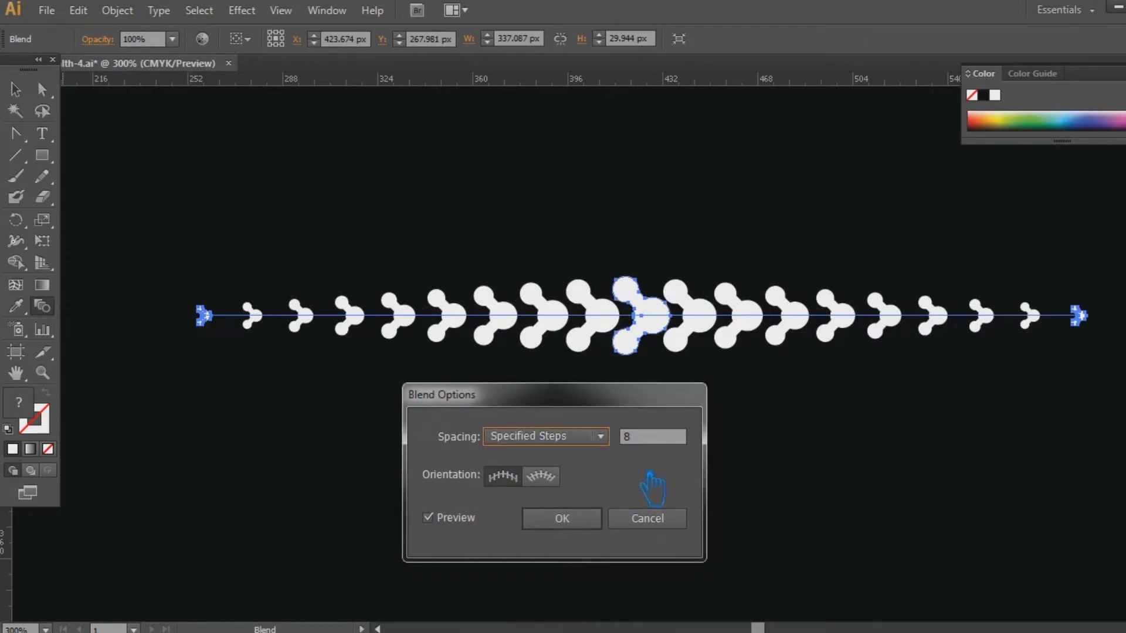
pyautogui.click(589, 525)
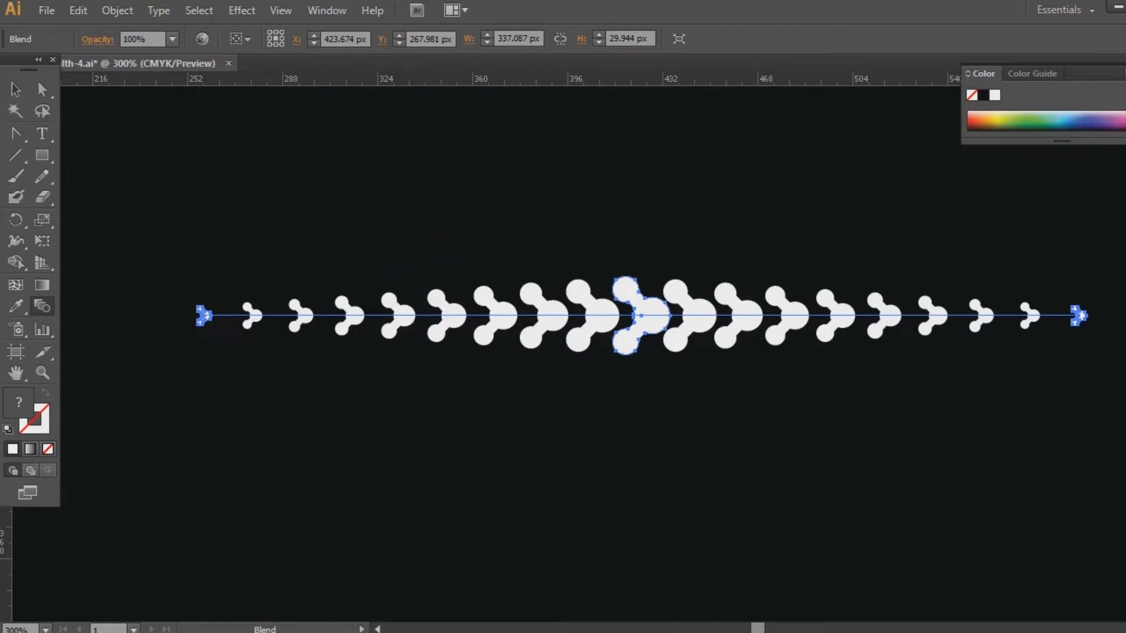
# Select the middle anchor point of the blend's spine and activate the Convert Anchor Point tool.
pyautogui.press('F6')
pyautogui.click(42, 90)
pyautogui.click(670, 245)
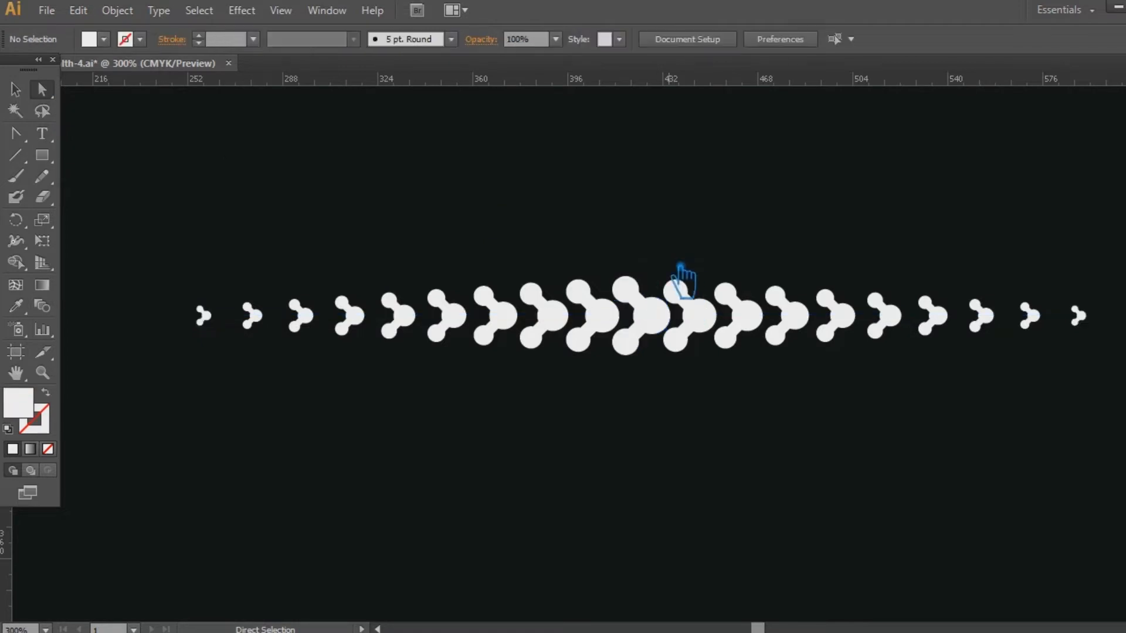
pyautogui.click(642, 315)
pyautogui.click(16, 134)
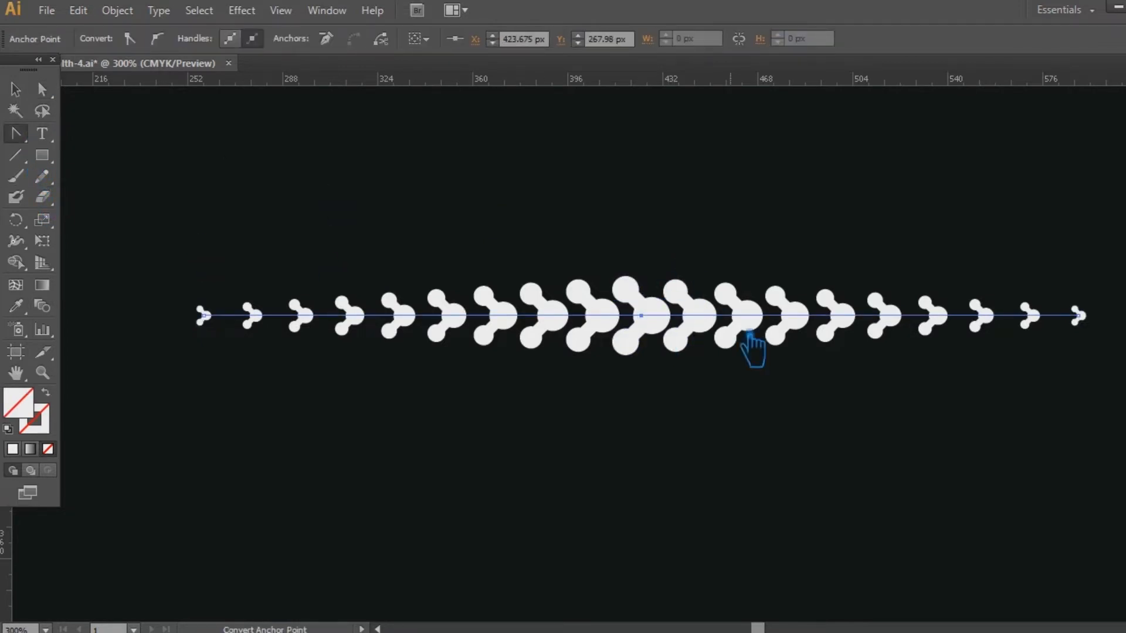
pyautogui.moveTo(657, 326); pyautogui.dragTo(493, 417)
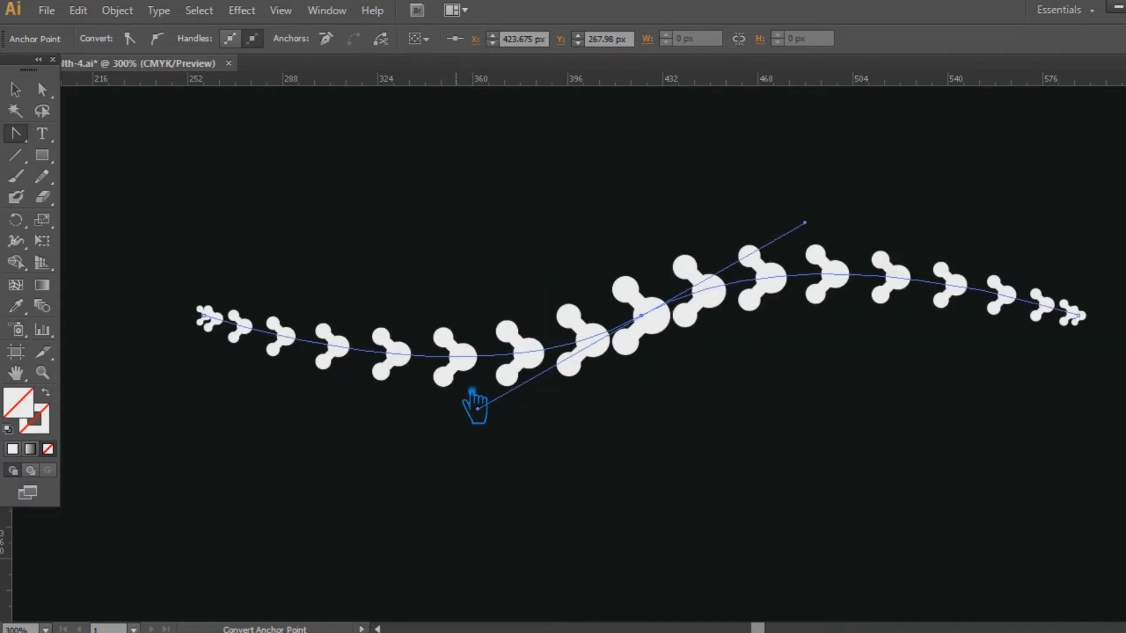
pyautogui.moveTo(491, 418); pyautogui.dragTo(508, 462)
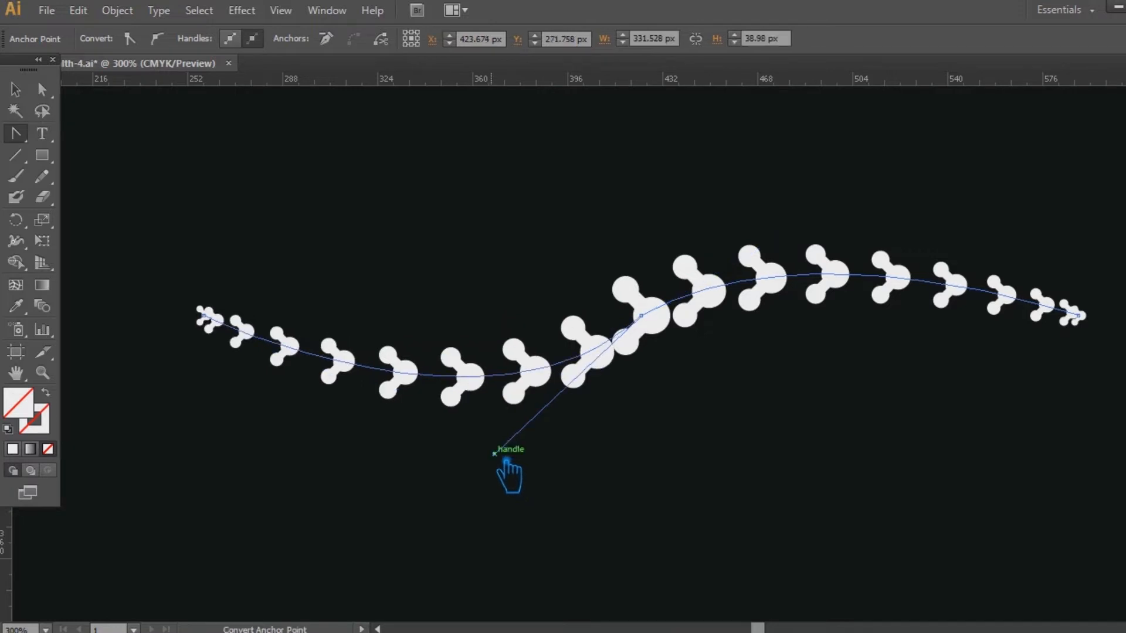
pyautogui.click(641, 315)
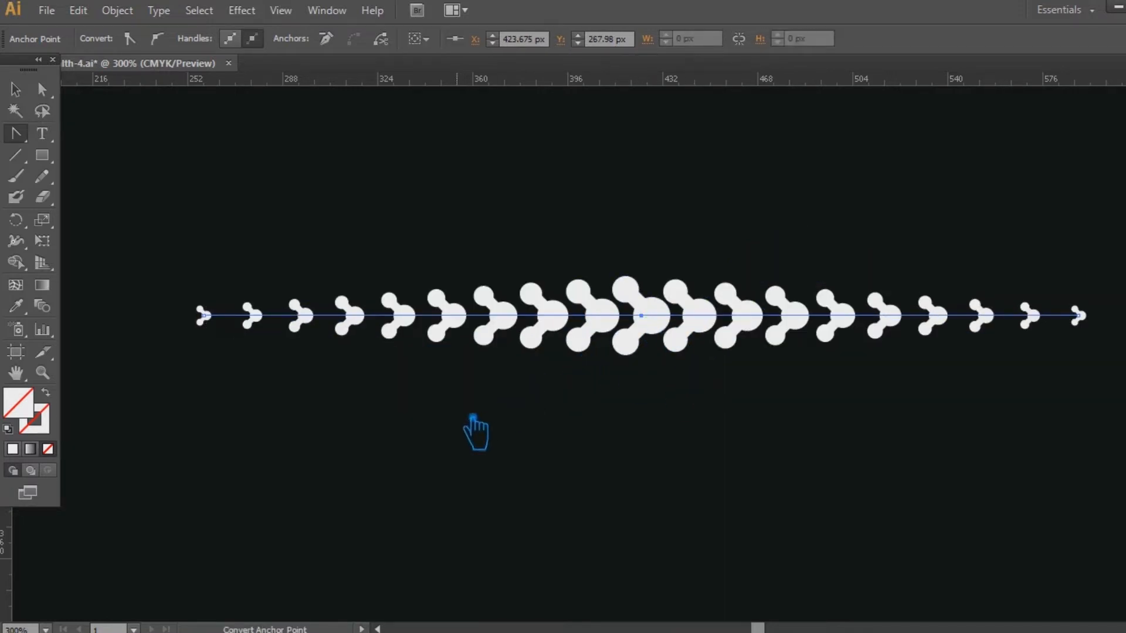
pyautogui.moveTo(658, 324); pyautogui.dragTo(664, 530)
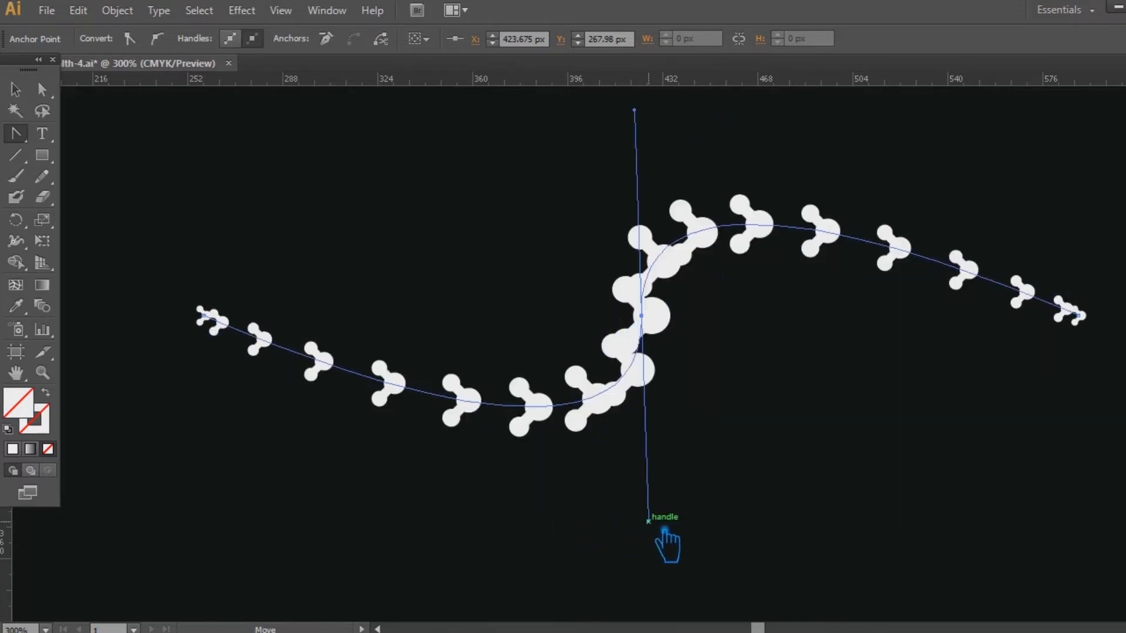
pyautogui.click(640, 315)
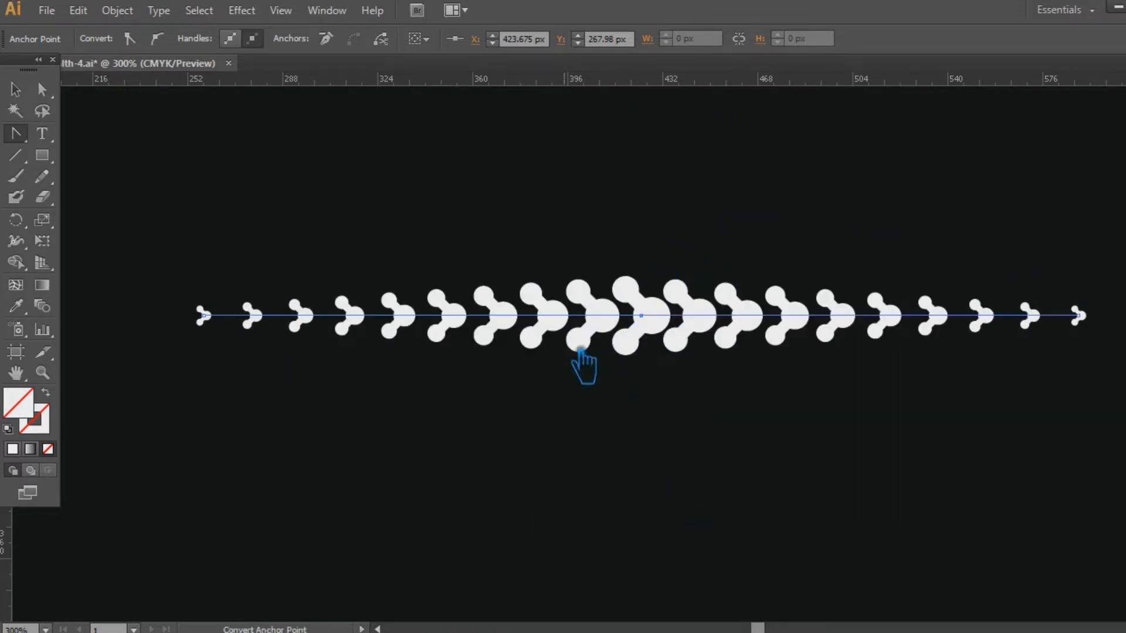
# Pull curve handles from the spine's middle anchor to form a gentle S, and move the blend to about X 399 px, Y 263 px.
pyautogui.moveTo(656, 325); pyautogui.dragTo(493, 461)
pyautogui.click(16, 89)
pyautogui.click(607, 372)
pyautogui.click(665, 378)
pyautogui.moveTo(655, 352); pyautogui.dragTo(593, 331)
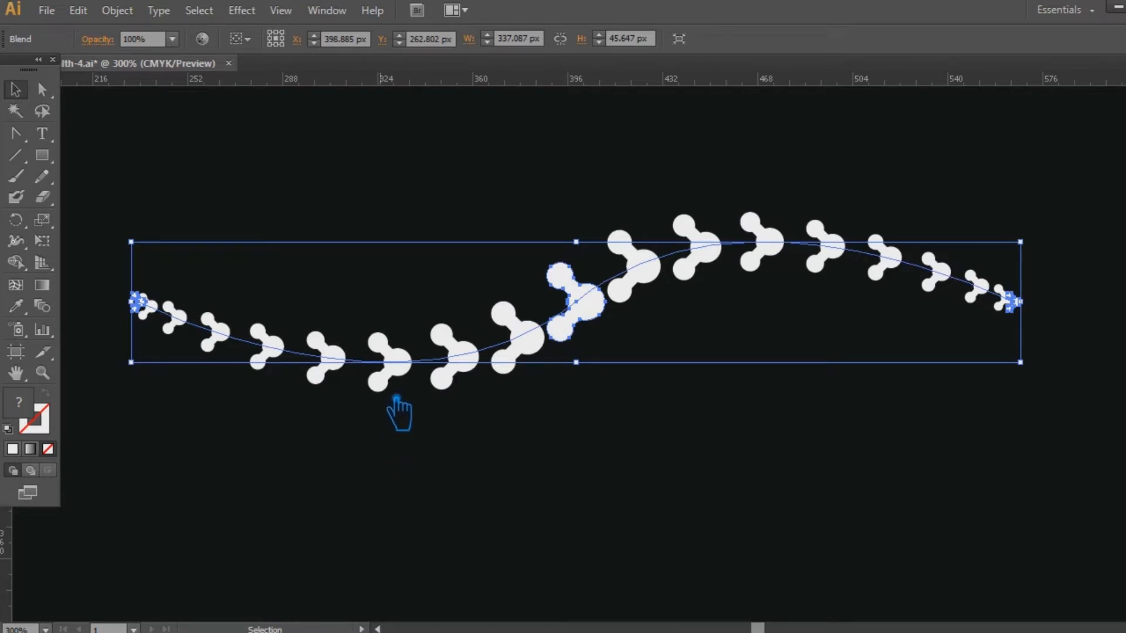
# Rotate the S-shaped blend 90° so that it stands vertically.
pyautogui.hotkey('ctrl', '-')
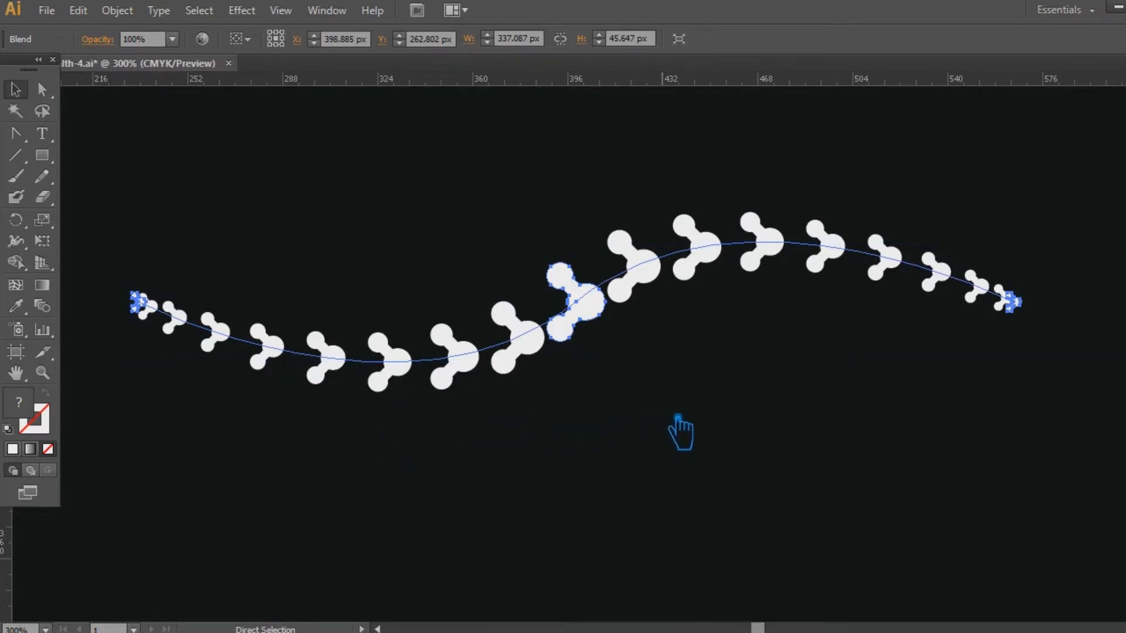
pyautogui.moveTo(900, 290); pyautogui.dragTo(623, 252)
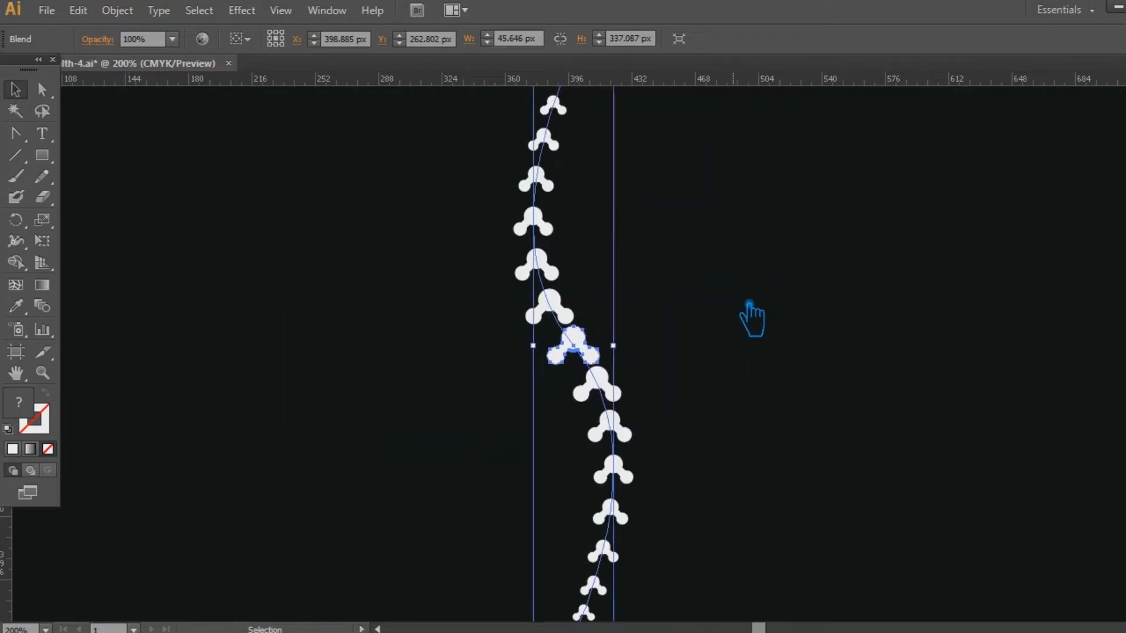
pyautogui.hotkey('ctrl', '-')
pyautogui.moveTo(815, 349); pyautogui.dragTo(891, 349)
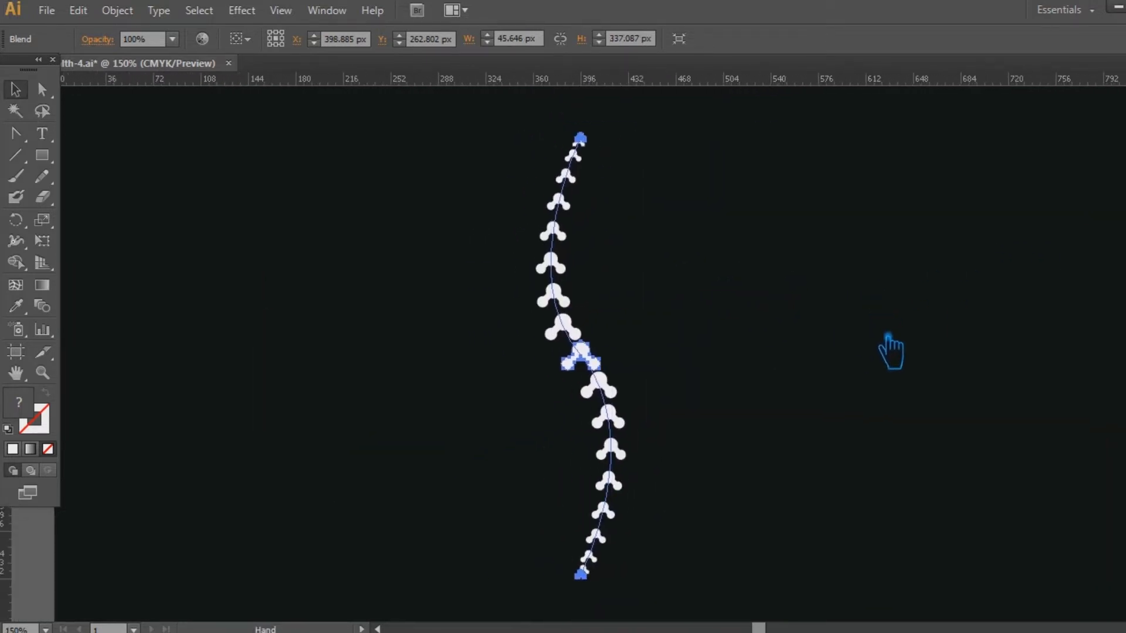
pyautogui.click(832, 331)
# Place a copy of the vertical strand to its right and scale the copy down proportionally to about 278 px tall.
pyautogui.moveTo(600, 364); pyautogui.dragTo(564, 359)
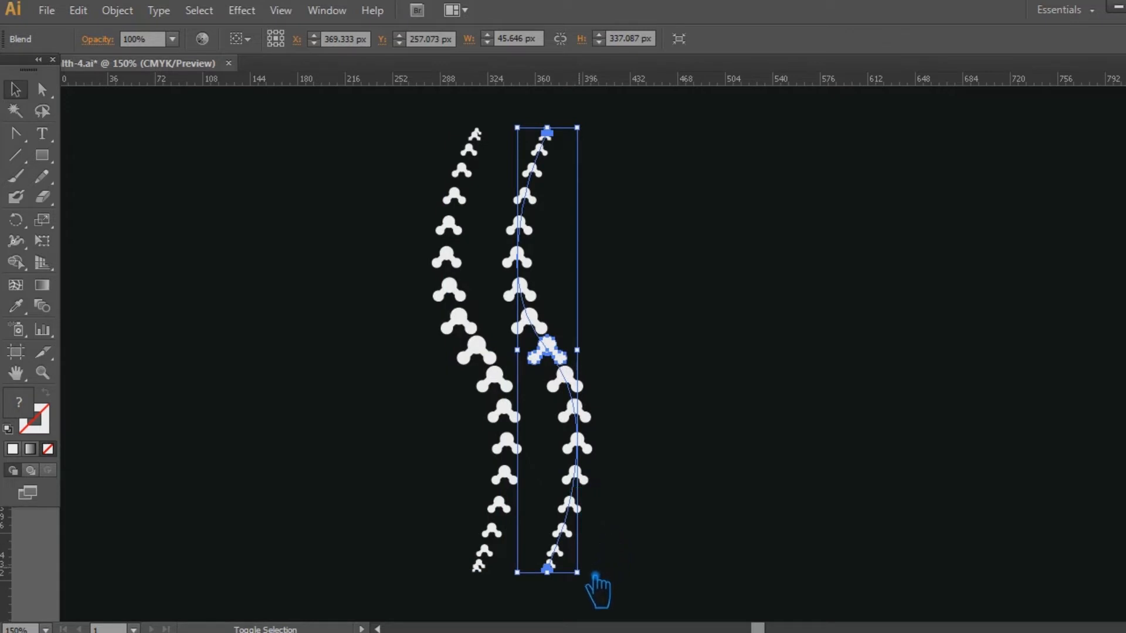
pyautogui.moveTo(595, 584); pyautogui.dragTo(591, 562)
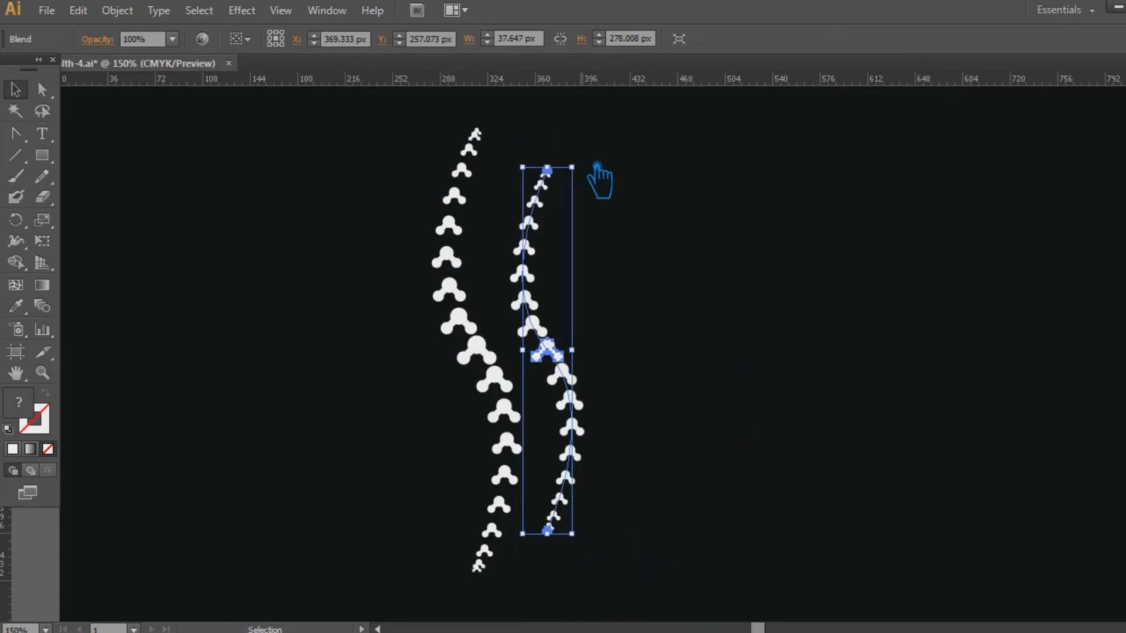
# Rotate the smaller strand slightly counter-clockwise and move it closer to the large strand, to about X 365 px.
pyautogui.moveTo(592, 170)
pyautogui.mouseDown()
pyautogui.moveTo(581, 157)
pyautogui.moveTo(579, 170)
pyautogui.mouseUp()
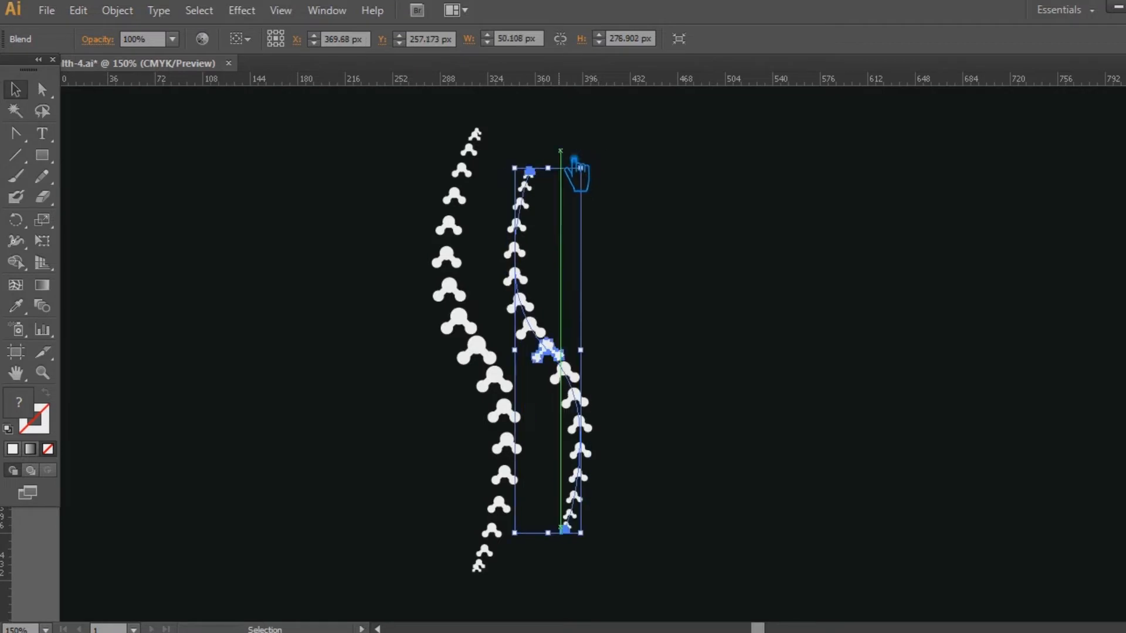
pyautogui.click(705, 320)
pyautogui.moveTo(557, 364)
pyautogui.mouseDown()
pyautogui.moveTo(566, 359)
pyautogui.moveTo(552, 362)
pyautogui.moveTo(558, 369)
pyautogui.mouseUp()
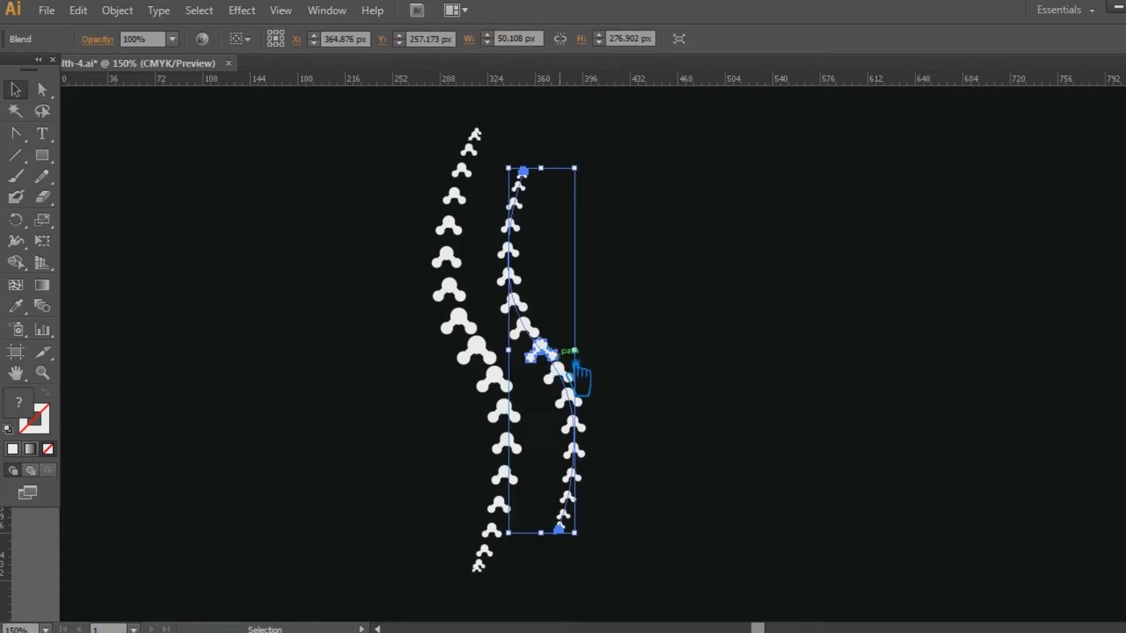
pyautogui.click(653, 383)
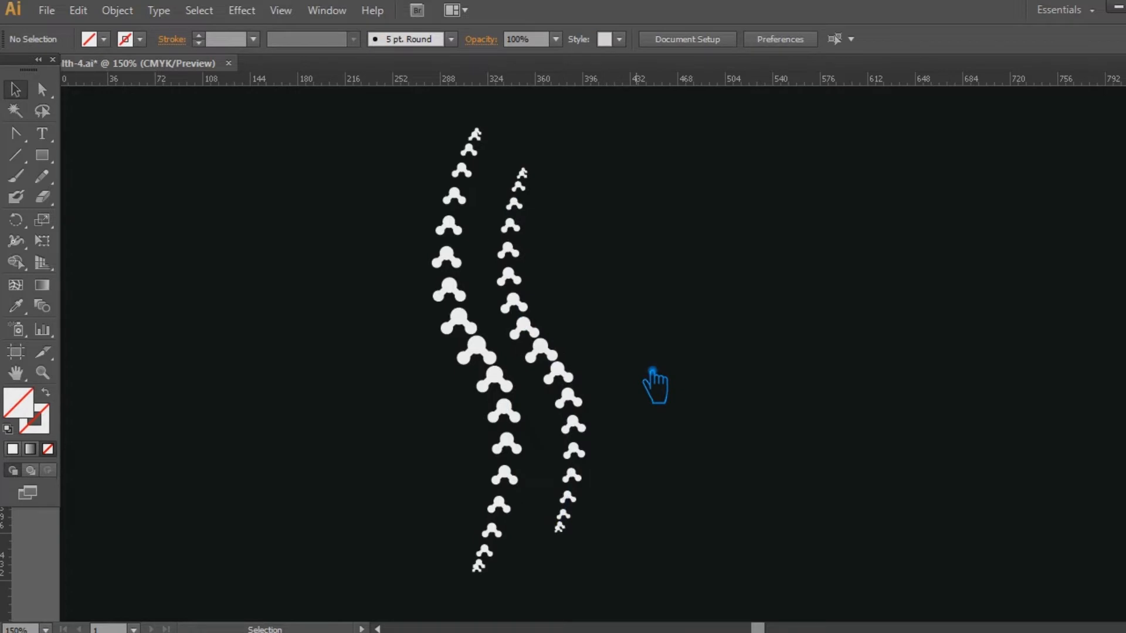
# Duplicate the smaller strand to the left of the large one and align all three strands on their vertical centers.
pyautogui.click(553, 365)
pyautogui.press('a')
pyautogui.moveTo(532, 358); pyautogui.dragTo(416, 359)
pyautogui.click(706, 376)
pyautogui.hotkey('ctrl', 'a')
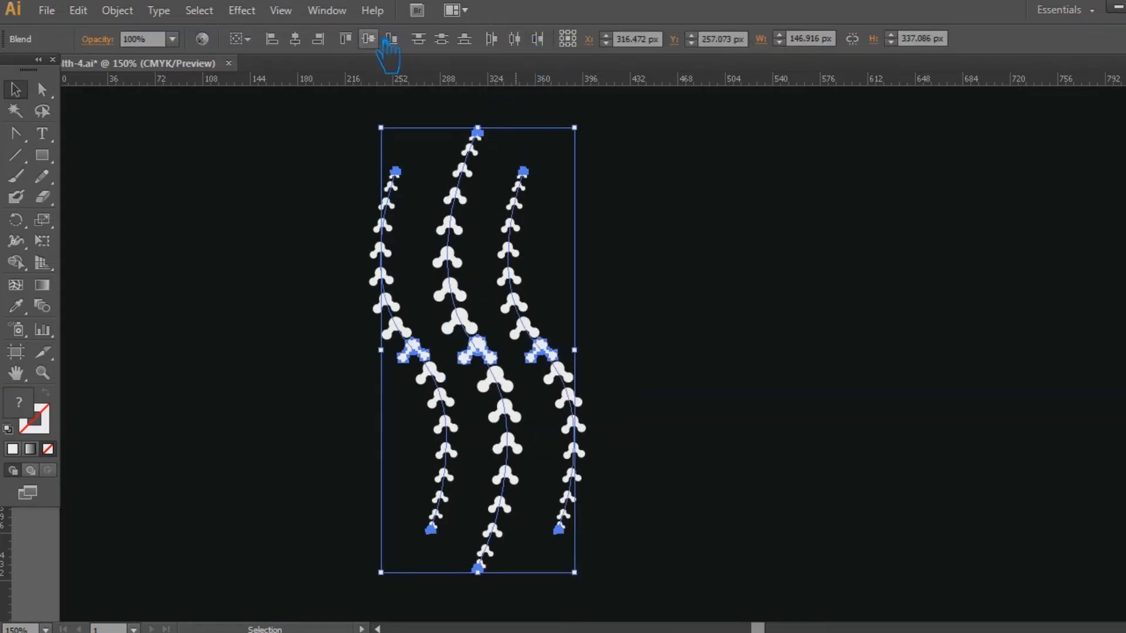
pyautogui.click(669, 290)
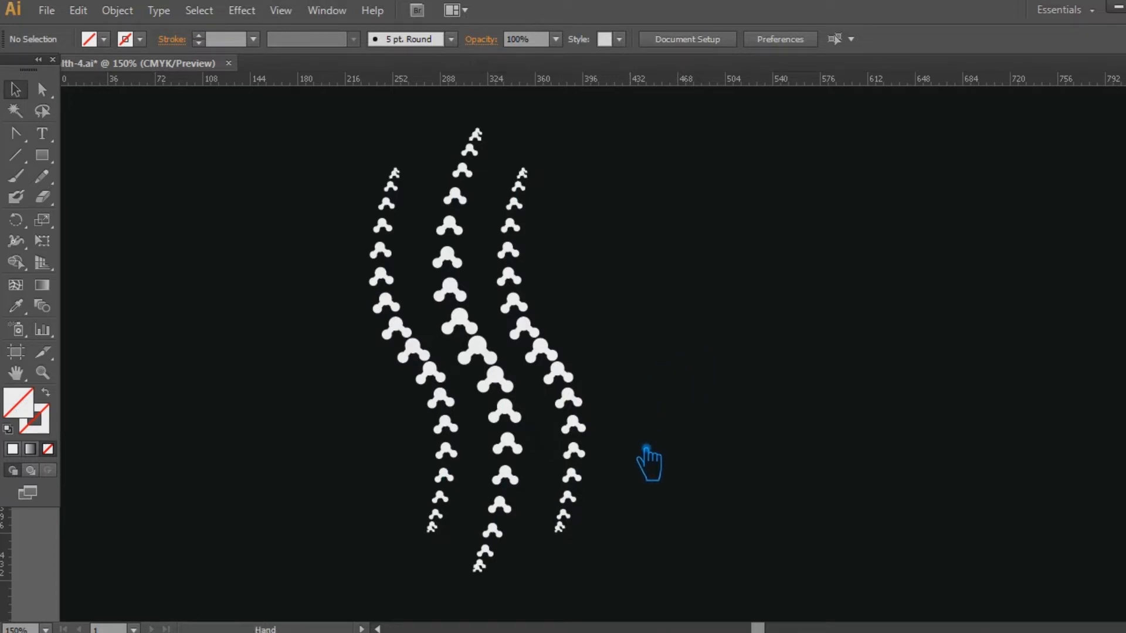
# Add the text "Health Care" to the right of the three strands.
pyautogui.moveTo(708, 372)
pyautogui.mouseDown()
pyautogui.moveTo(645, 385)
pyautogui.moveTo(778, 411)
pyautogui.moveTo(717, 390)
pyautogui.mouseUp()
pyautogui.click(41, 134)
pyautogui.click(669, 282)
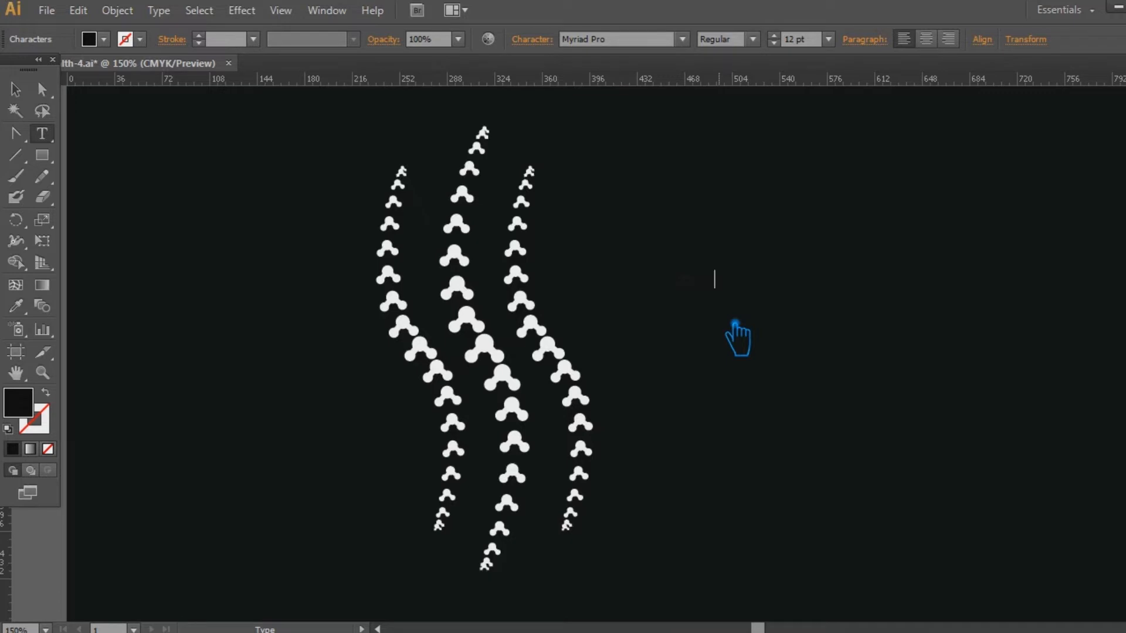
pyautogui.click(15, 89)
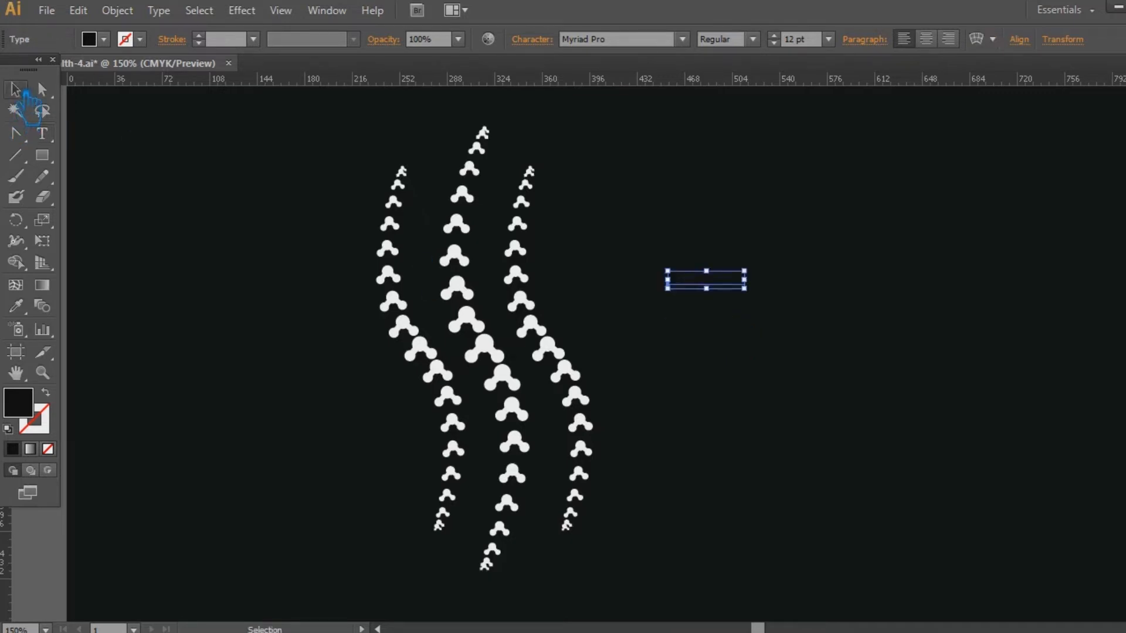
# Change the text's fill to off-white and enlarge it proportionally to about 42 pt.
pyautogui.doubleClick(26, 410)
pyautogui.click(97, 155)
pyautogui.click(526, 159)
pyautogui.click(835, 347)
pyautogui.click(742, 287)
pyautogui.moveTo(762, 299); pyautogui.dragTo(859, 397)
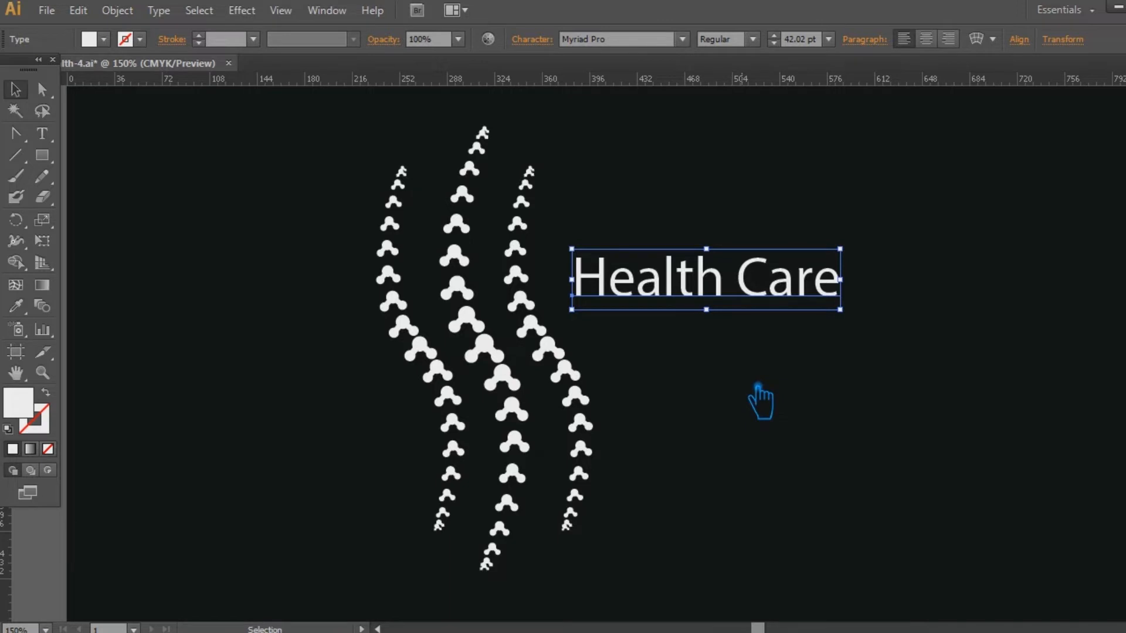
# Set the text's font to Racon.
pyautogui.click(627, 46)
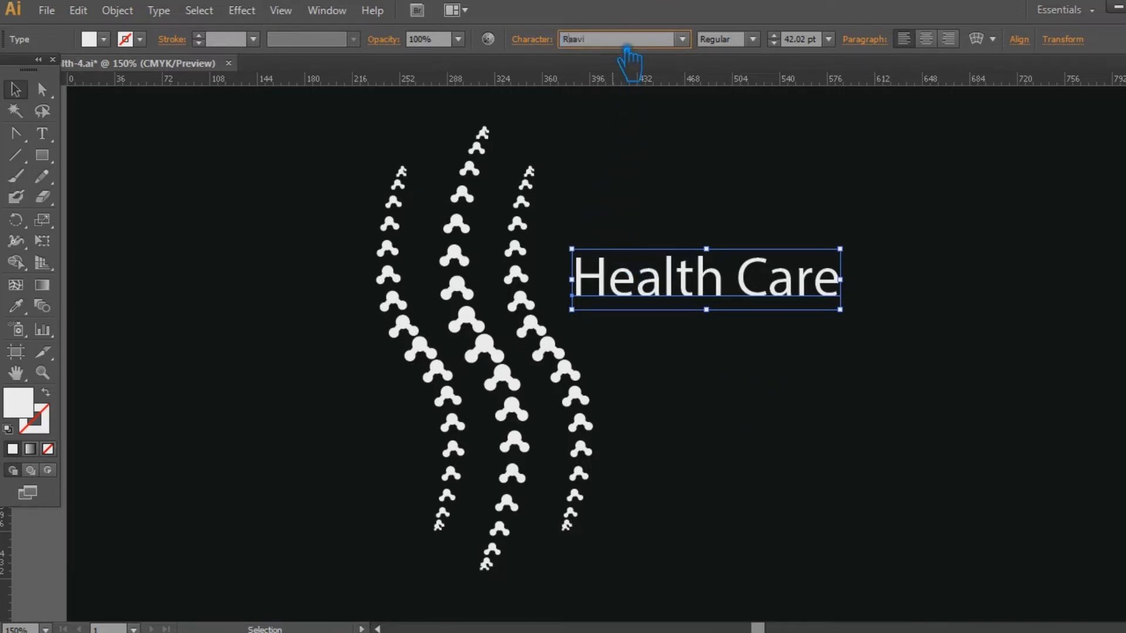
pyautogui.write('Racon')
pyautogui.press('Return')
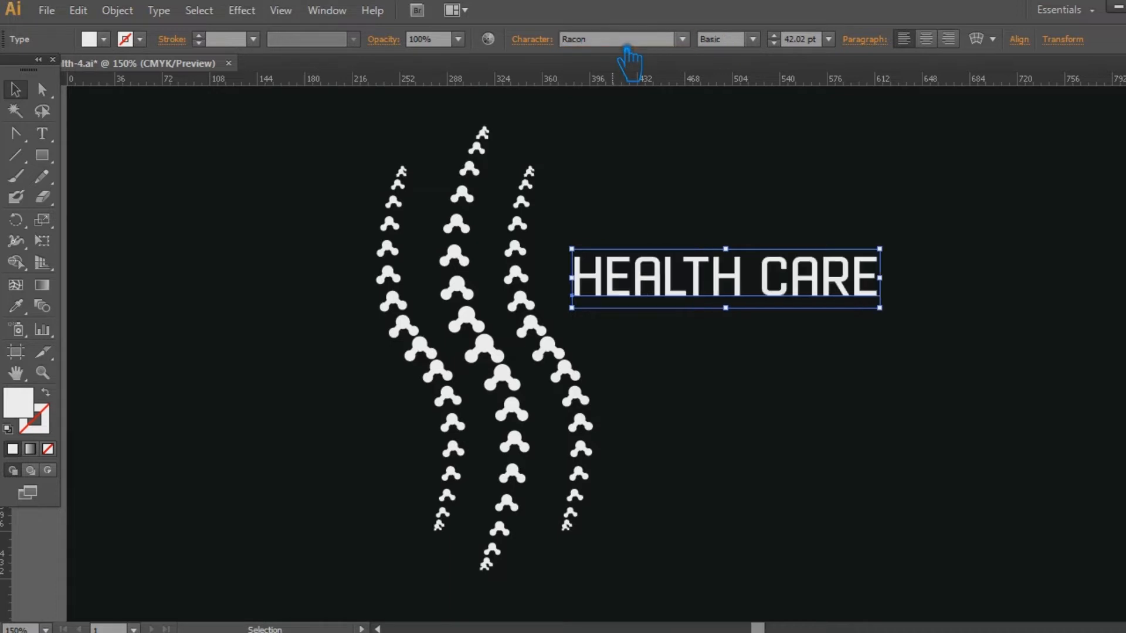
# Increase the "HEALTH CARE" text's font size to 62 pt.
pyautogui.click(790, 40)
pyautogui.press('Up')
pyautogui.press('Up')
pyautogui.press('Up')
pyautogui.press('Up')
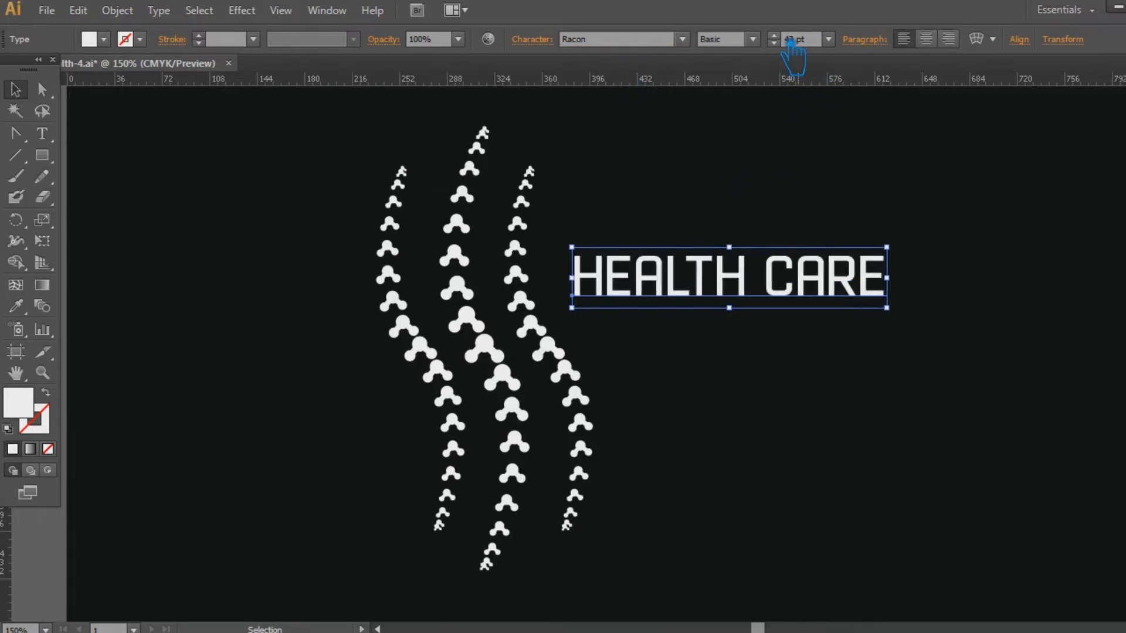
pyautogui.press('Up')
pyautogui.press('Up')
pyautogui.press('Up')
pyautogui.press('Up')
pyautogui.press('Up')
pyautogui.press('Up')
pyautogui.press('Up')
pyautogui.press('Up')
pyautogui.press('Up')
pyautogui.press('Up')
pyautogui.press('Up')
pyautogui.press('Up')
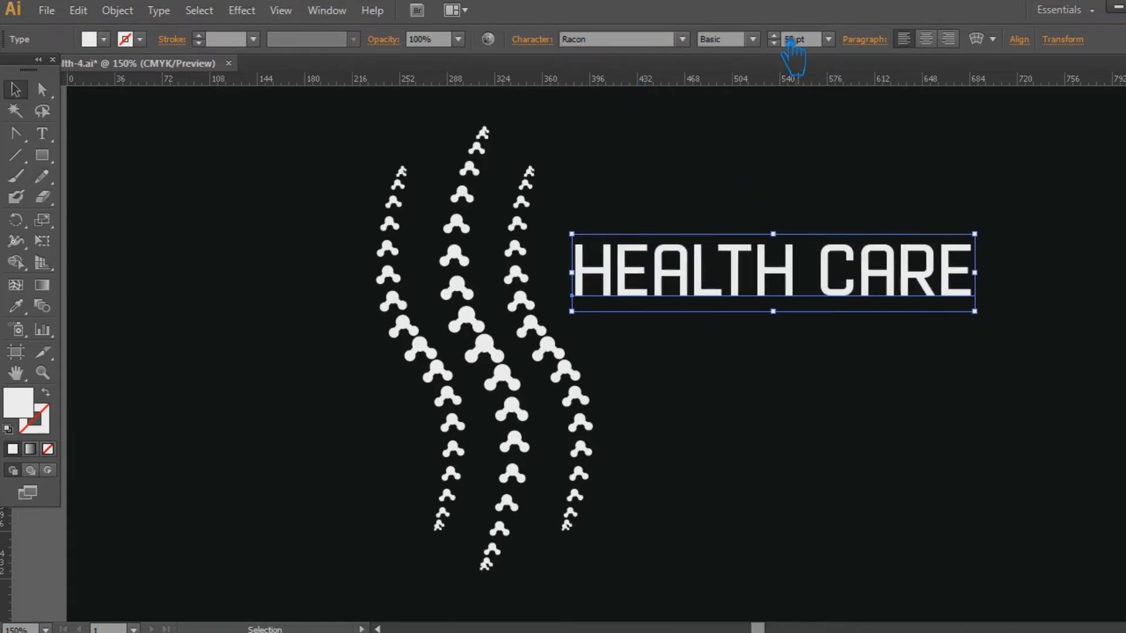
pyautogui.press('Up')
pyautogui.press('Up')
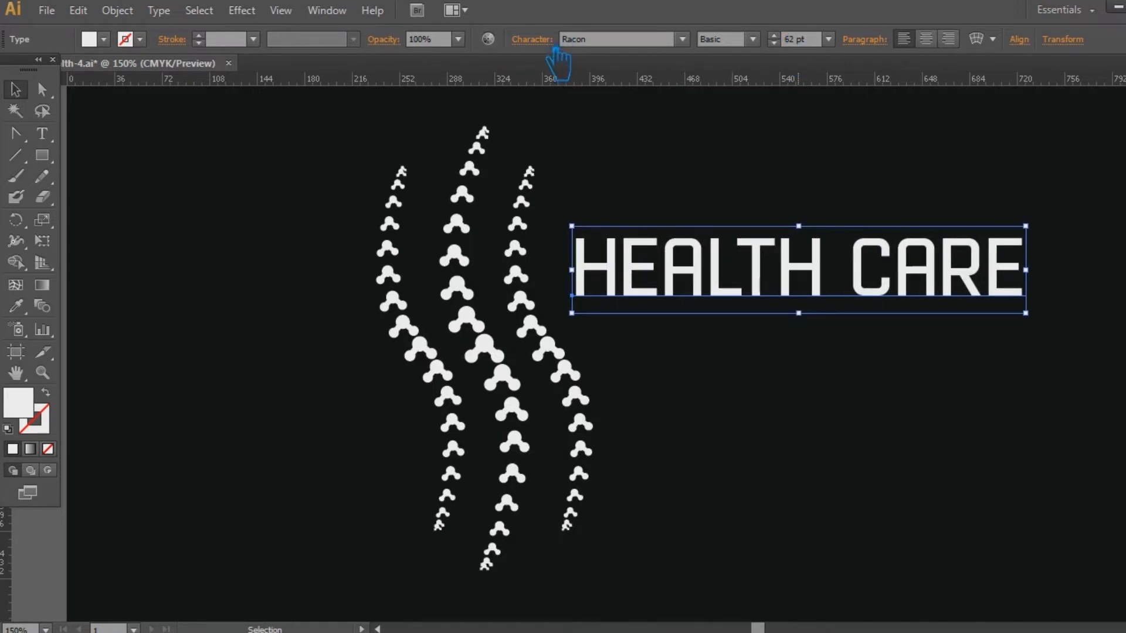
# Break the text before "CARE" so that word sits on a second line under "HEALTH".
pyautogui.doubleClick(843, 276)
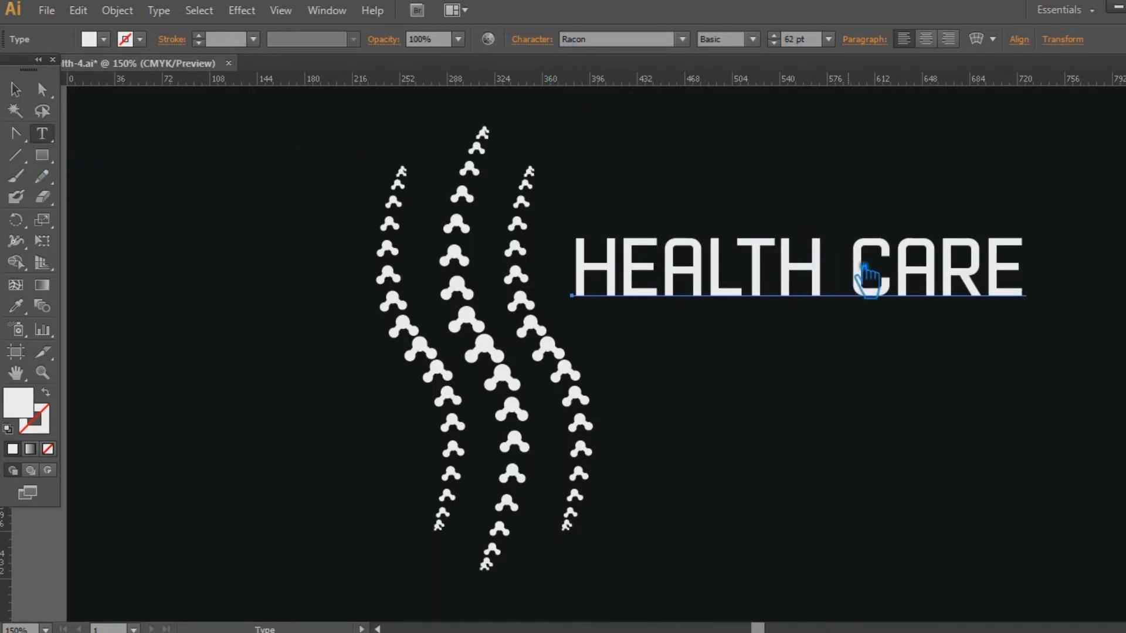
pyautogui.press('BackSpace')
pyautogui.press('Return')
# Select only the word "CARE" on the second line and set its tracking to 200.
pyautogui.moveTo(793, 390); pyautogui.dragTo(648, 337)
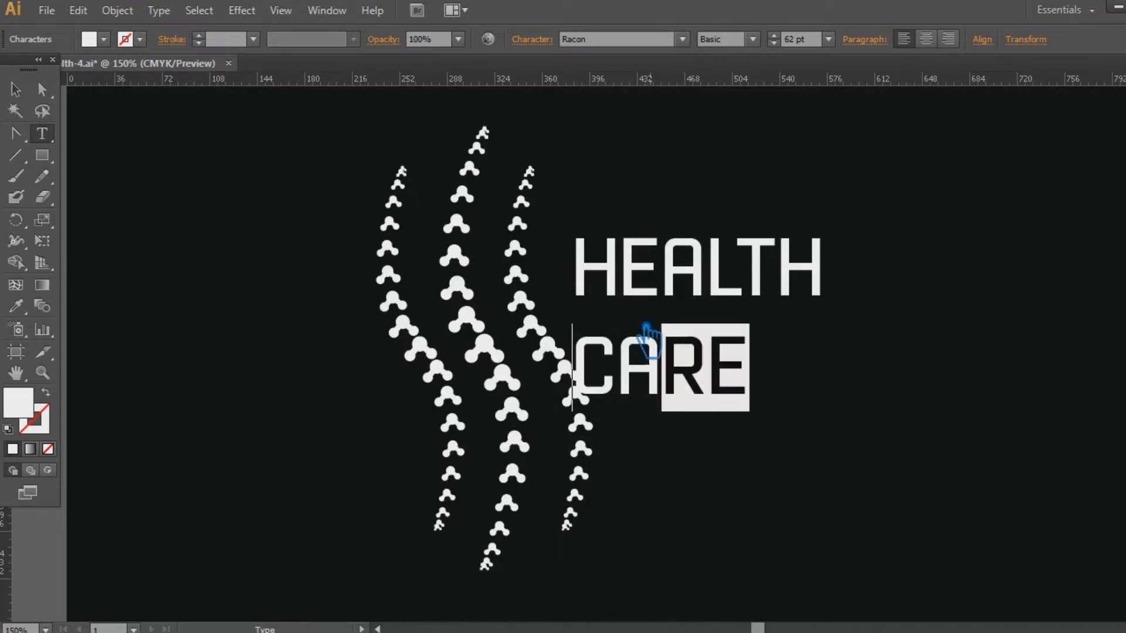
pyautogui.hotkey('ctrl', 'a')
pyautogui.moveTo(758, 377)
pyautogui.mouseDown()
pyautogui.moveTo(774, 382)
pyautogui.moveTo(589, 367)
pyautogui.mouseUp()
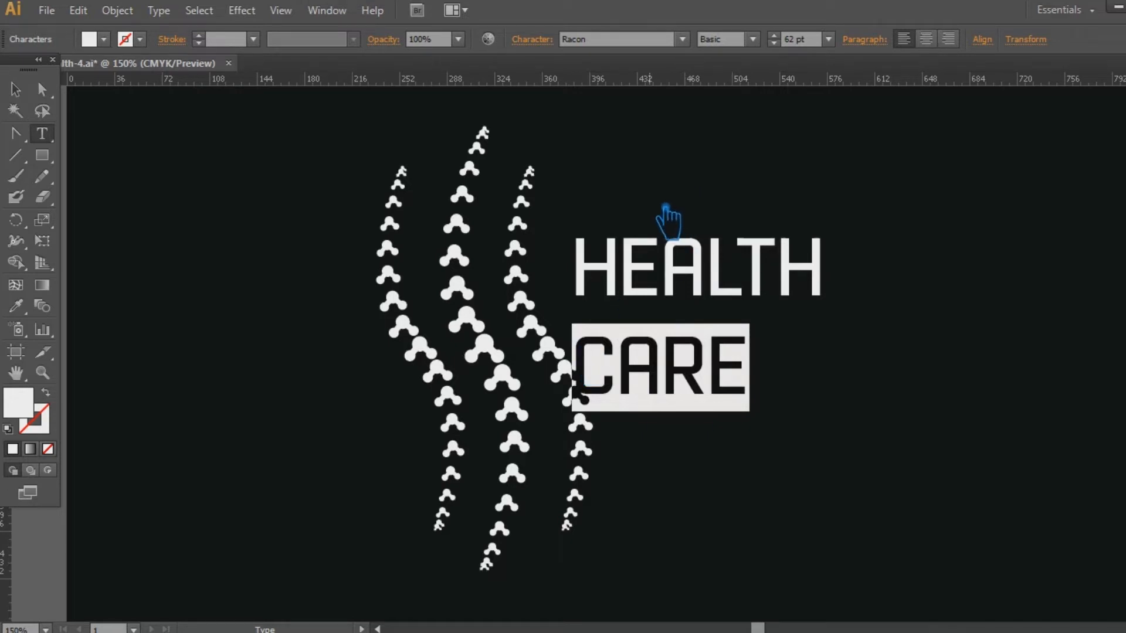
pyautogui.click(762, 380)
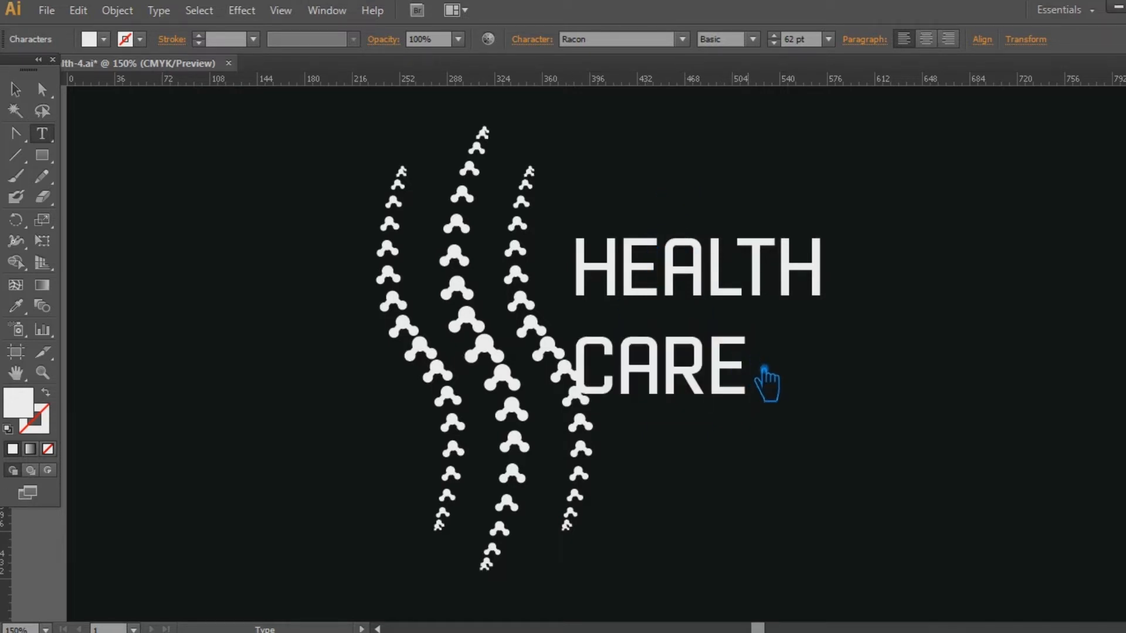
pyautogui.moveTo(748, 377); pyautogui.dragTo(592, 361)
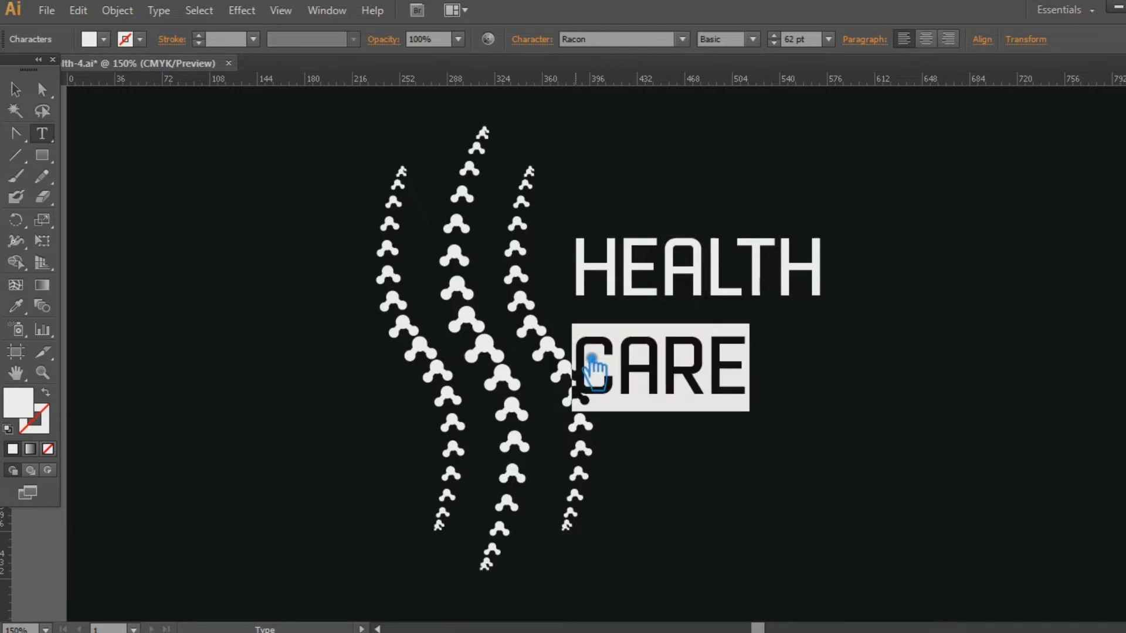
pyautogui.click(541, 42)
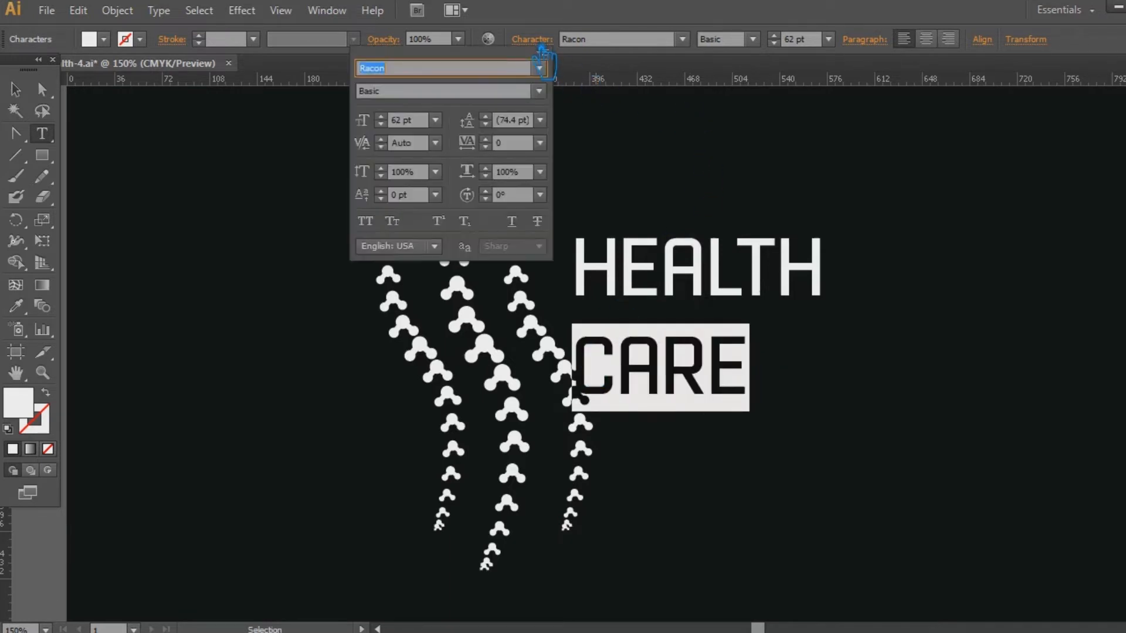
pyautogui.click(504, 143)
pyautogui.scroll(15, 503, 146)
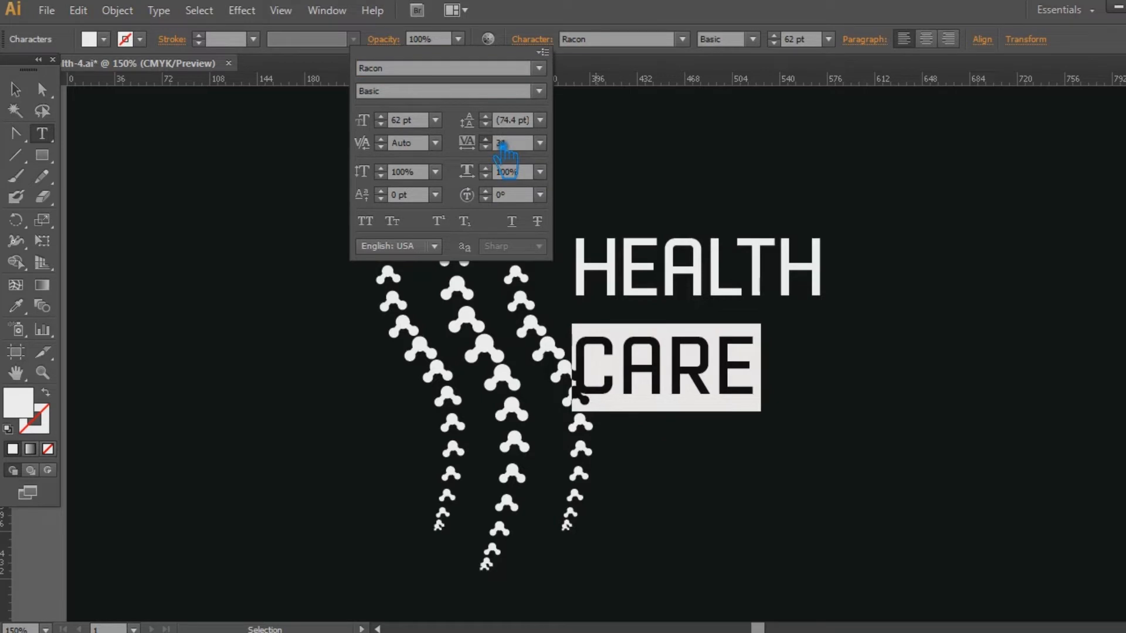
pyautogui.click(542, 143)
pyautogui.click(572, 428)
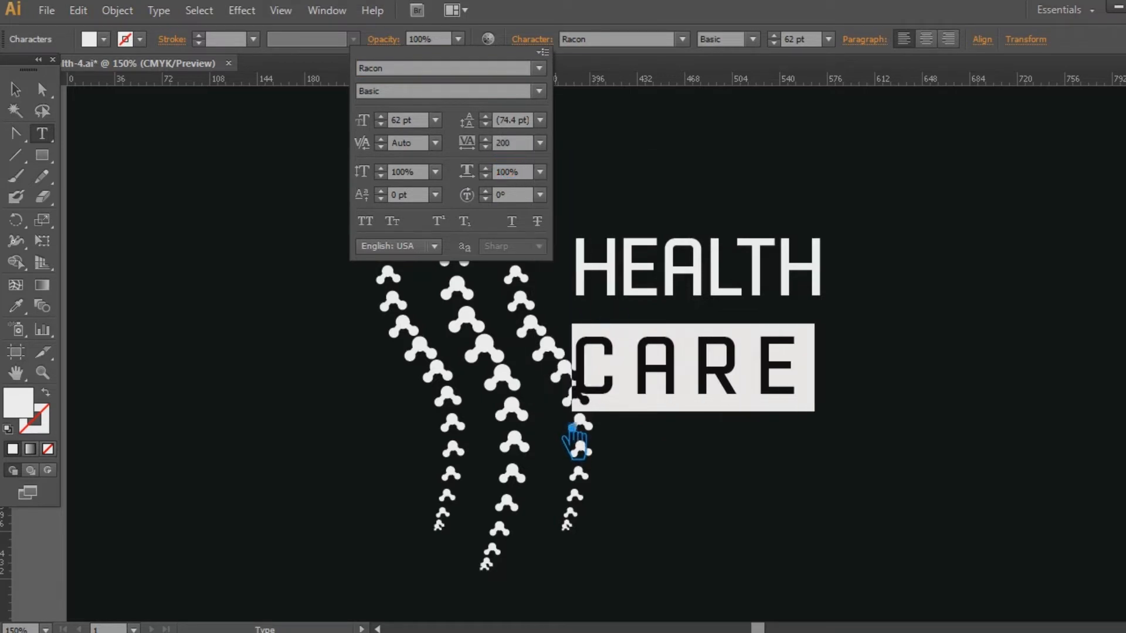
# Change the word "CARE" to the BasicBold style and reduce its font size to 25 pt.
pyautogui.click(788, 40)
pyautogui.scroll(-4, 789, 52)
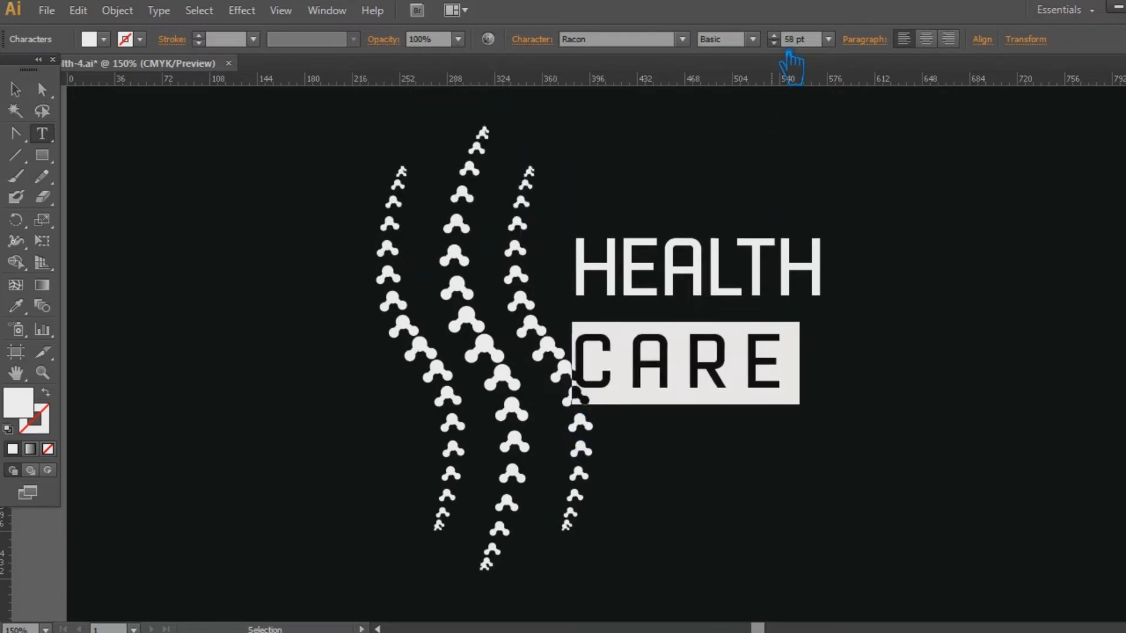
pyautogui.scroll(-20, 789, 52)
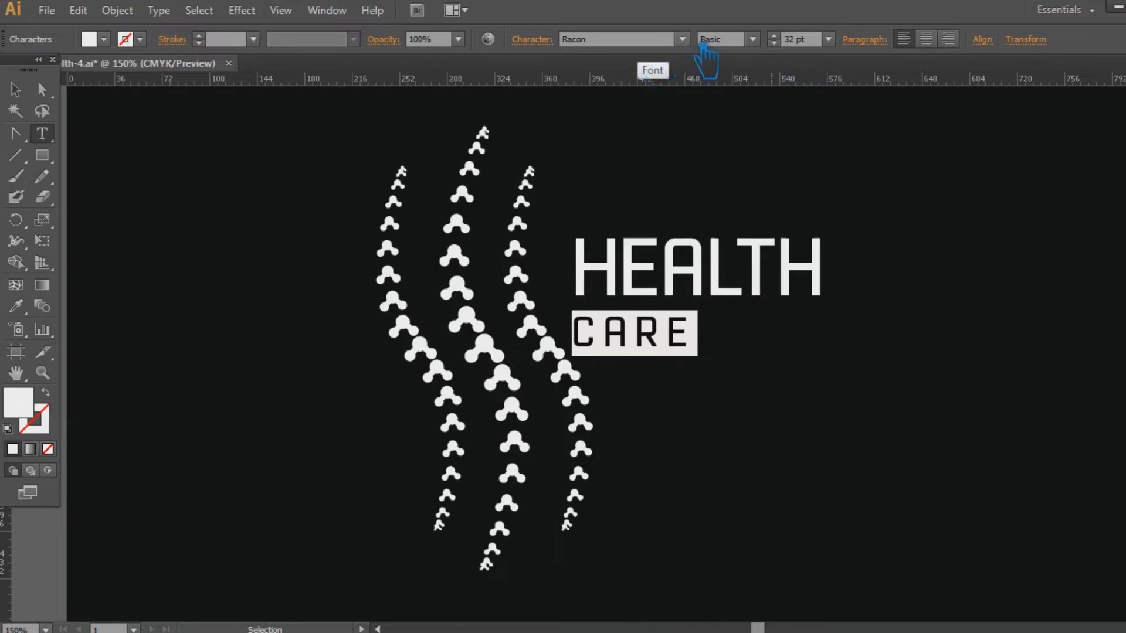
pyautogui.click(752, 39)
pyautogui.click(761, 97)
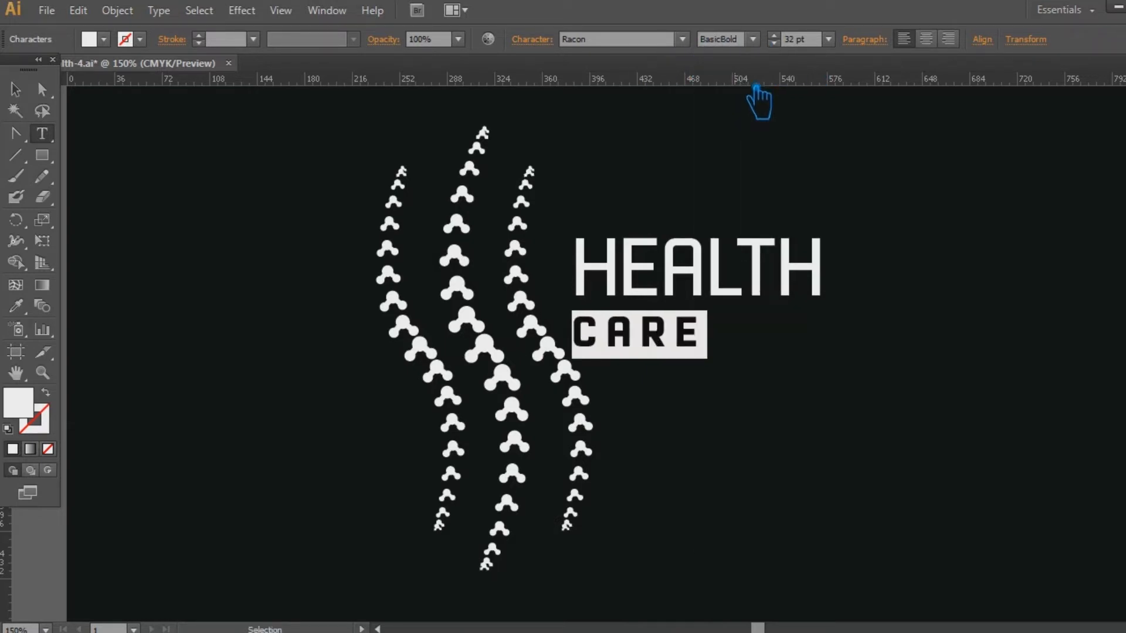
pyautogui.scroll(8, 792, 53)
pyautogui.scroll(-15, 793, 62)
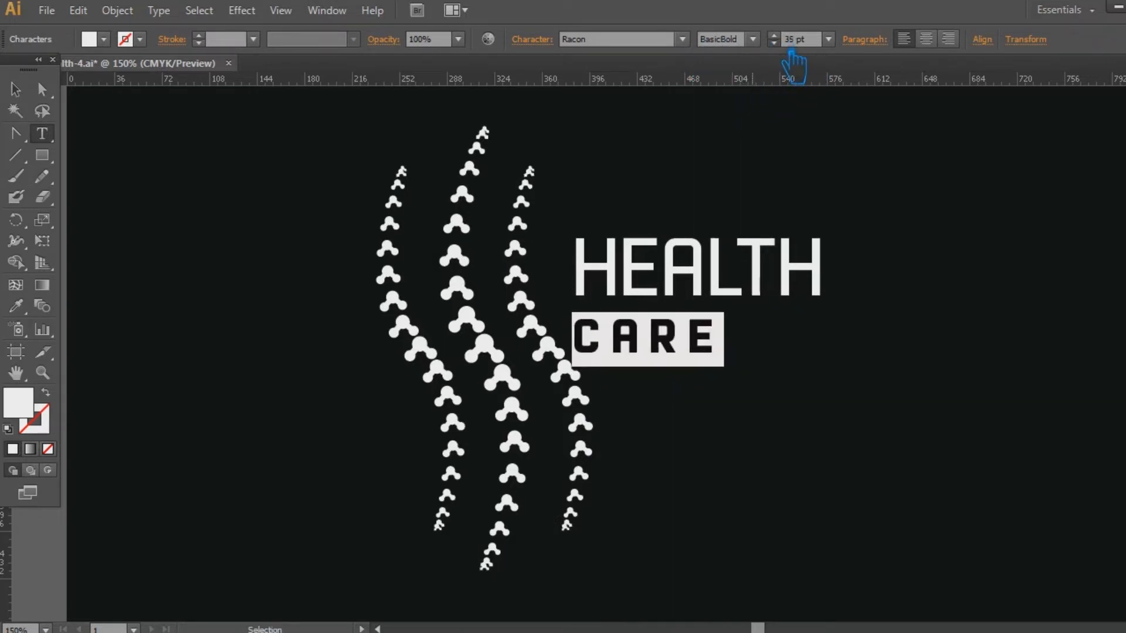
# Set the tracking of "CARE" to 500 and increase its font size to 51 pt.
pyautogui.click(534, 40)
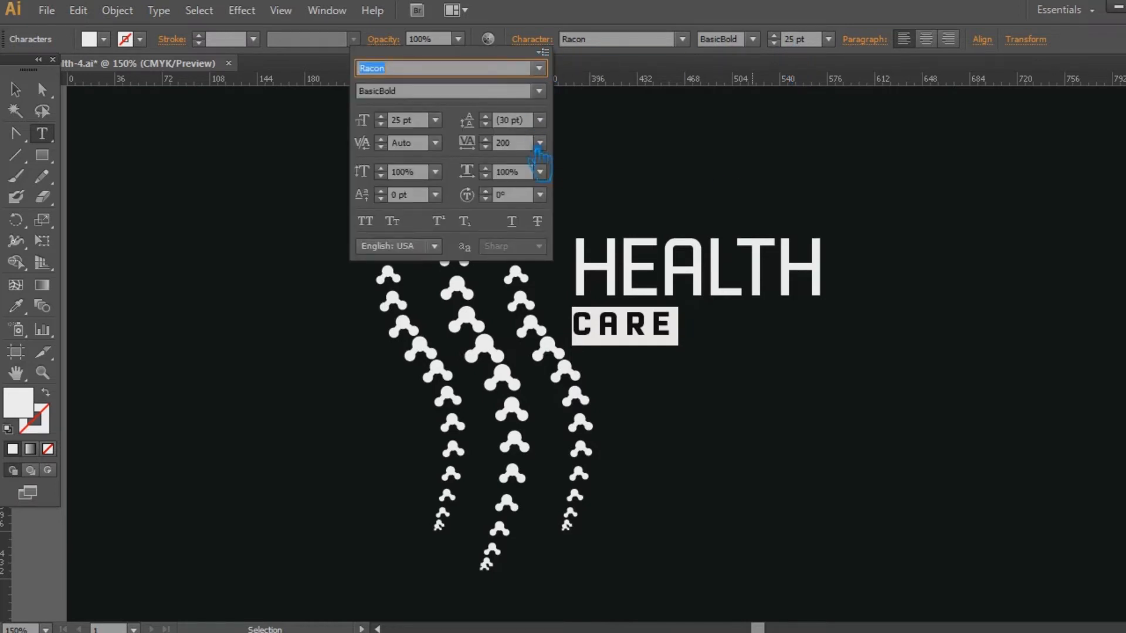
pyautogui.click(506, 143)
pyautogui.write('500')
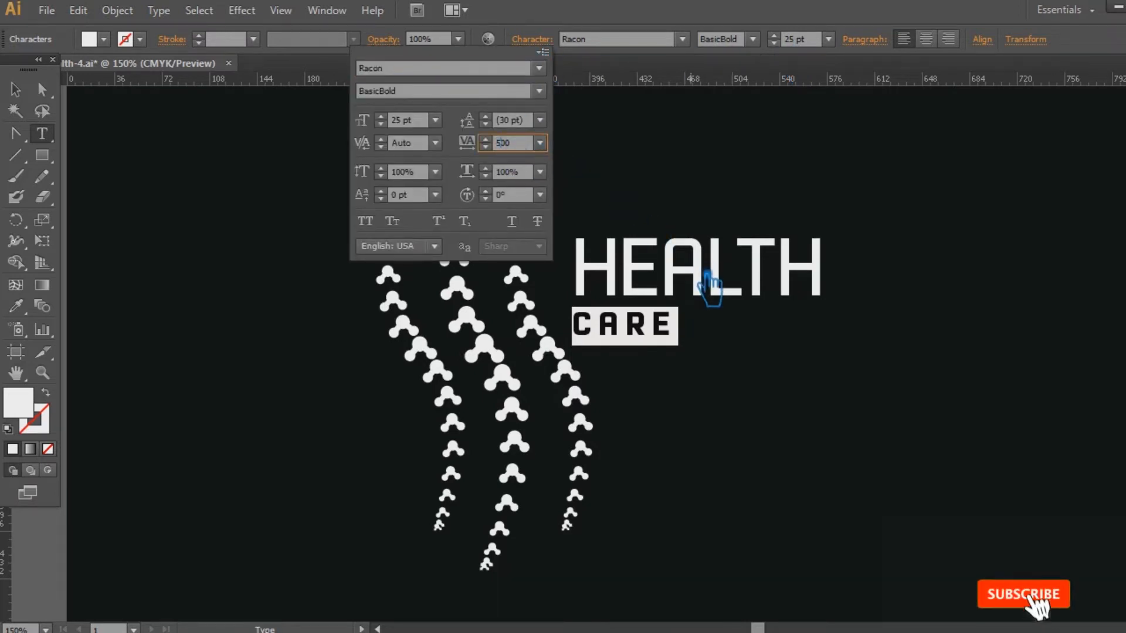
pyautogui.click(523, 172)
pyautogui.click(520, 144)
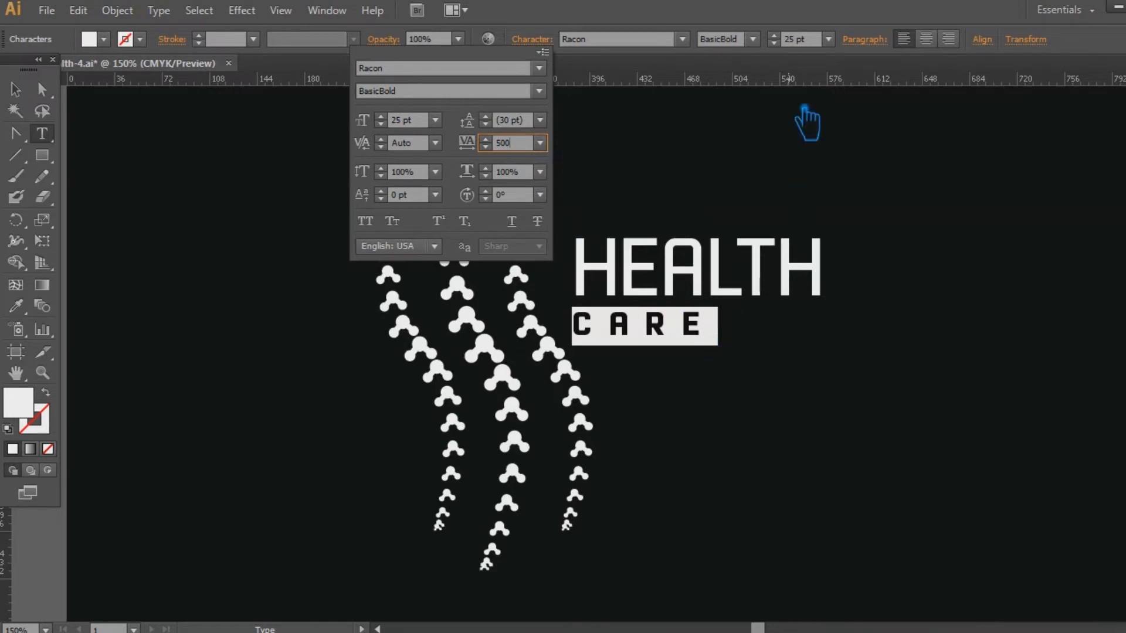
pyautogui.click(793, 40)
pyautogui.scroll(20, 794, 40)
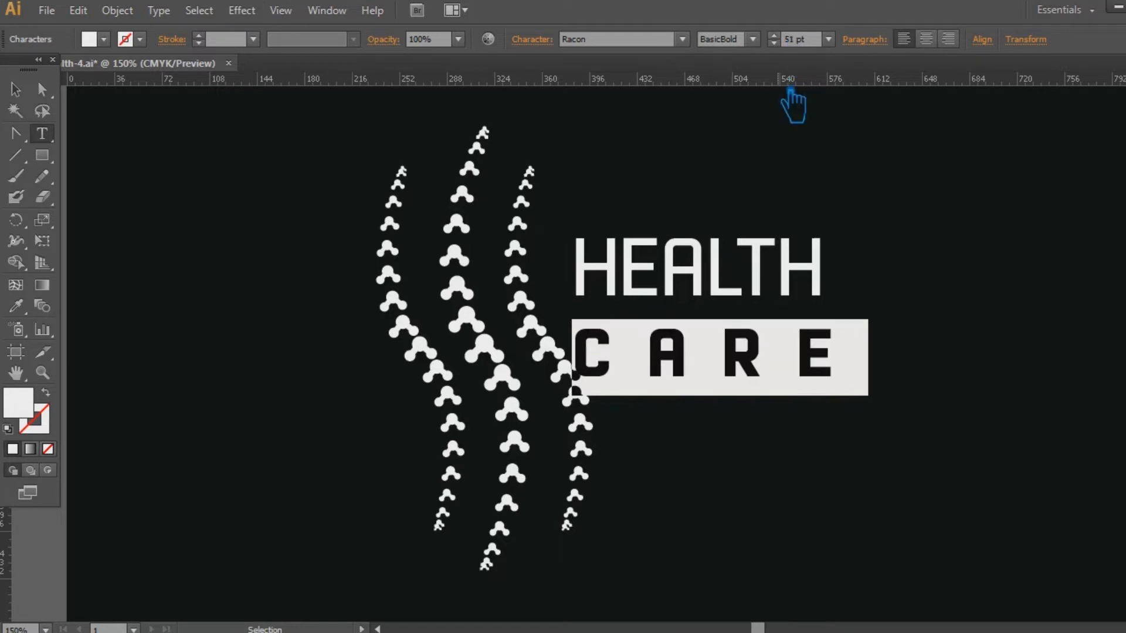
# Cut "CARE" out of the text and paste it as a separate text object placed below "HEALTH".
pyautogui.click(852, 362)
pyautogui.hotkey('ctrl', 'x')
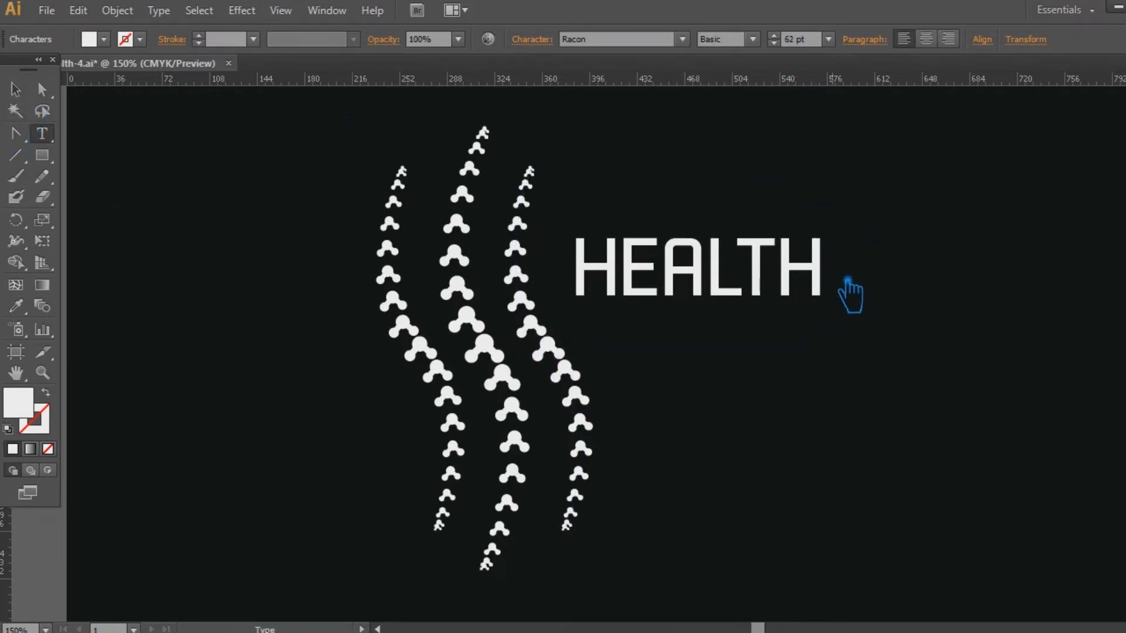
pyautogui.moveTo(852, 278); pyautogui.dragTo(587, 265)
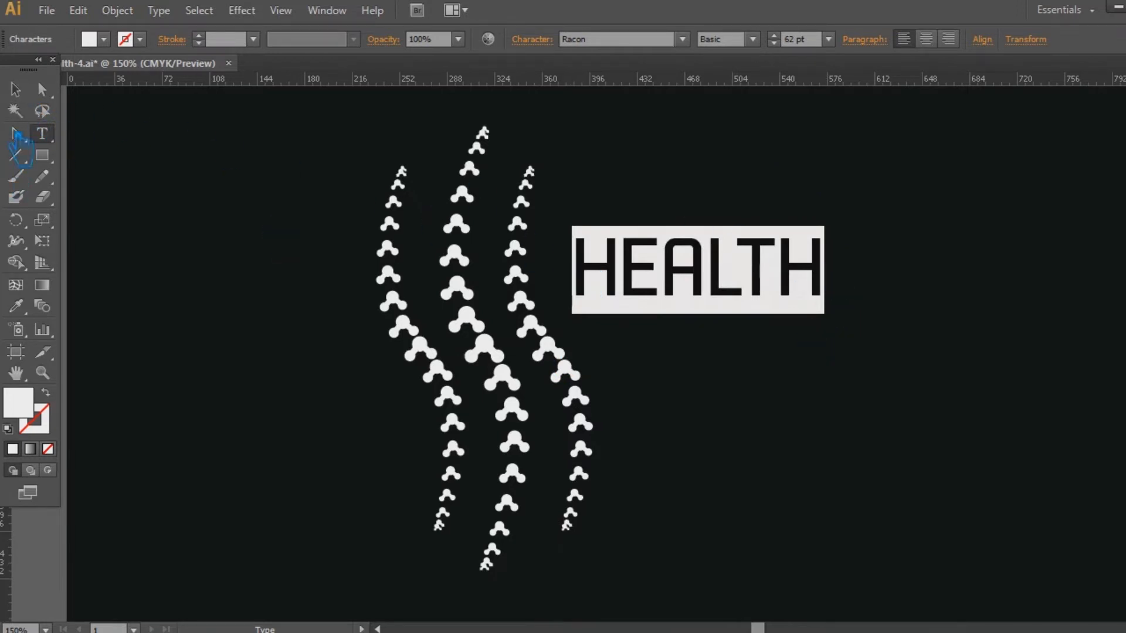
pyautogui.click(15, 89)
pyautogui.click(769, 389)
pyautogui.hotkey('ctrl', 'v')
pyautogui.moveTo(656, 369)
pyautogui.mouseDown()
pyautogui.moveTo(879, 365)
pyautogui.moveTo(836, 358)
pyautogui.mouseUp()
# Set the tracking of only the final letter E in "CARE" to 0 to remove its trailing space.
pyautogui.click(888, 354)
pyautogui.click(548, 42)
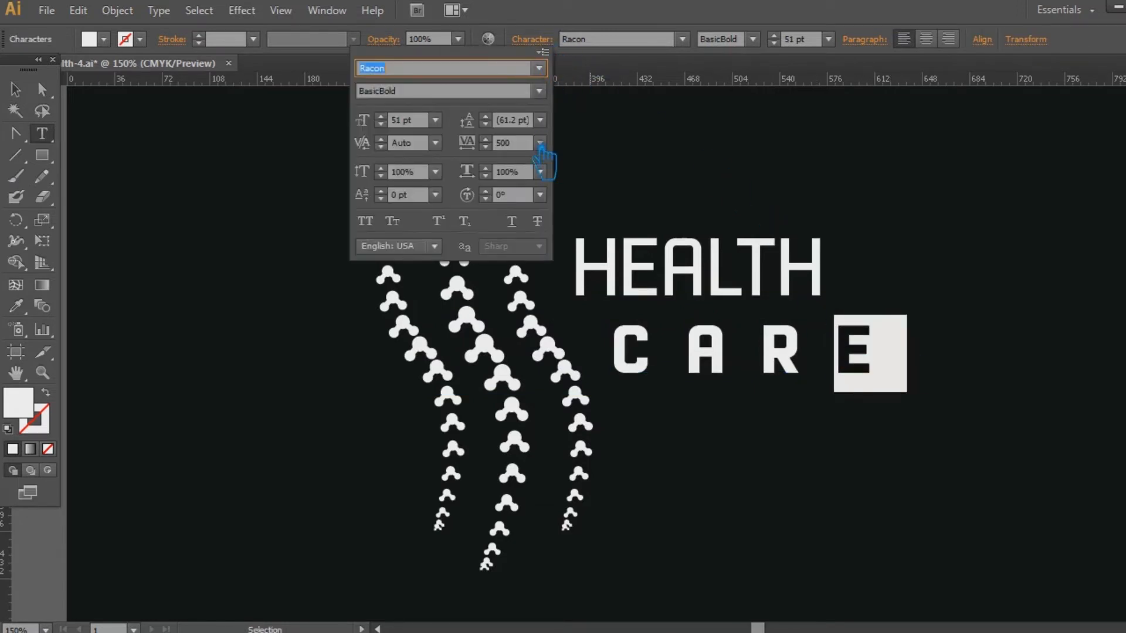
pyautogui.click(540, 143)
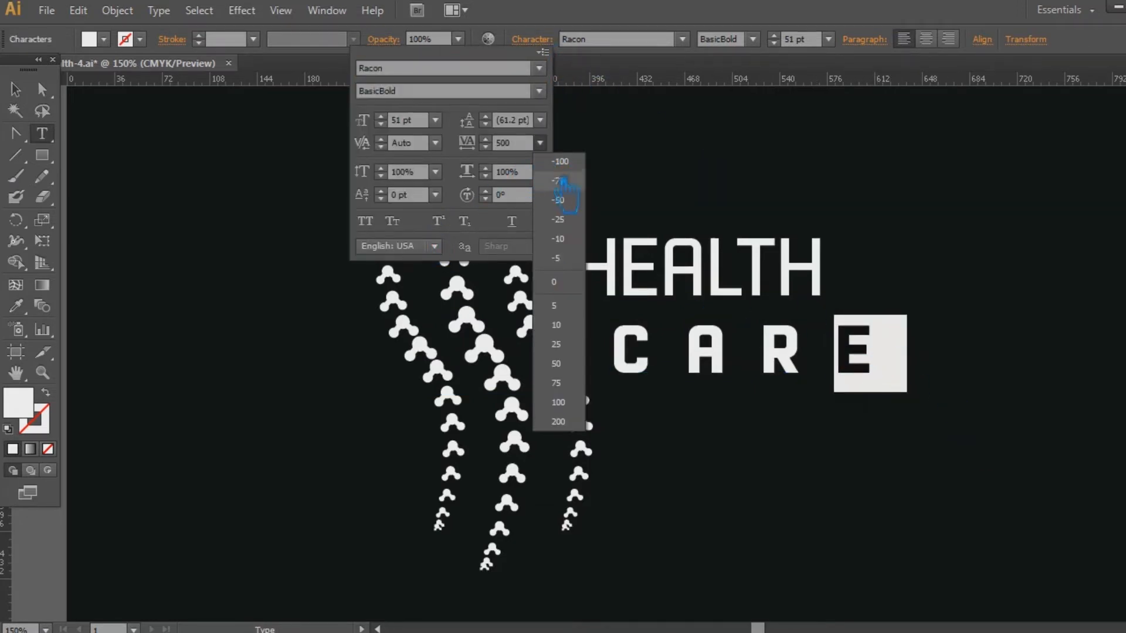
pyautogui.click(576, 258)
pyautogui.click(540, 142)
pyautogui.click(573, 247)
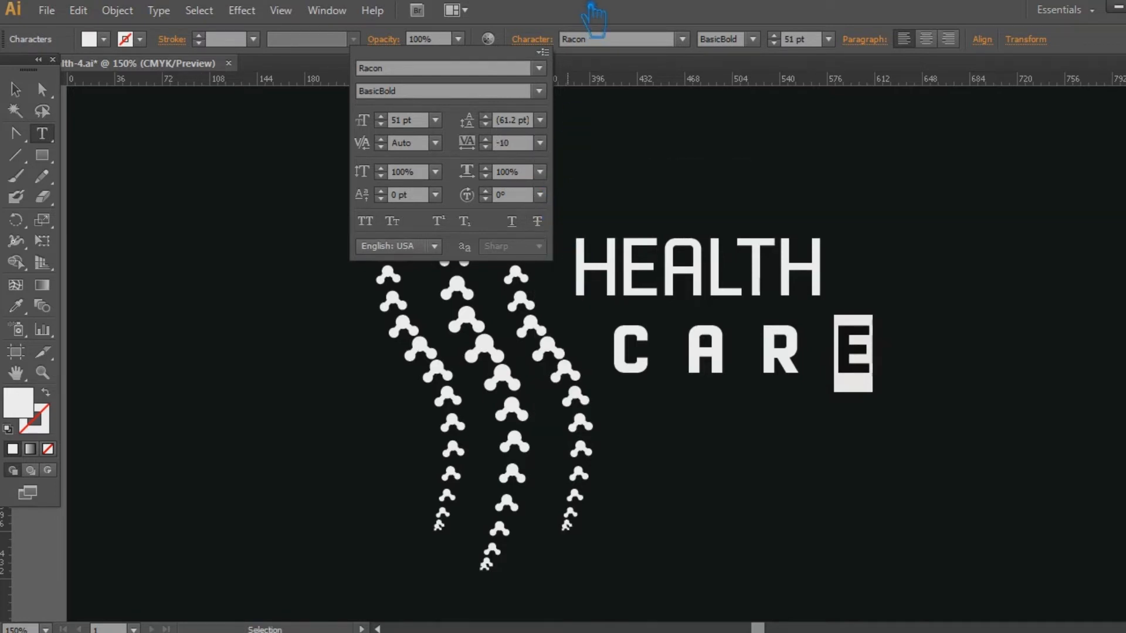
pyautogui.click(540, 143)
pyautogui.click(576, 259)
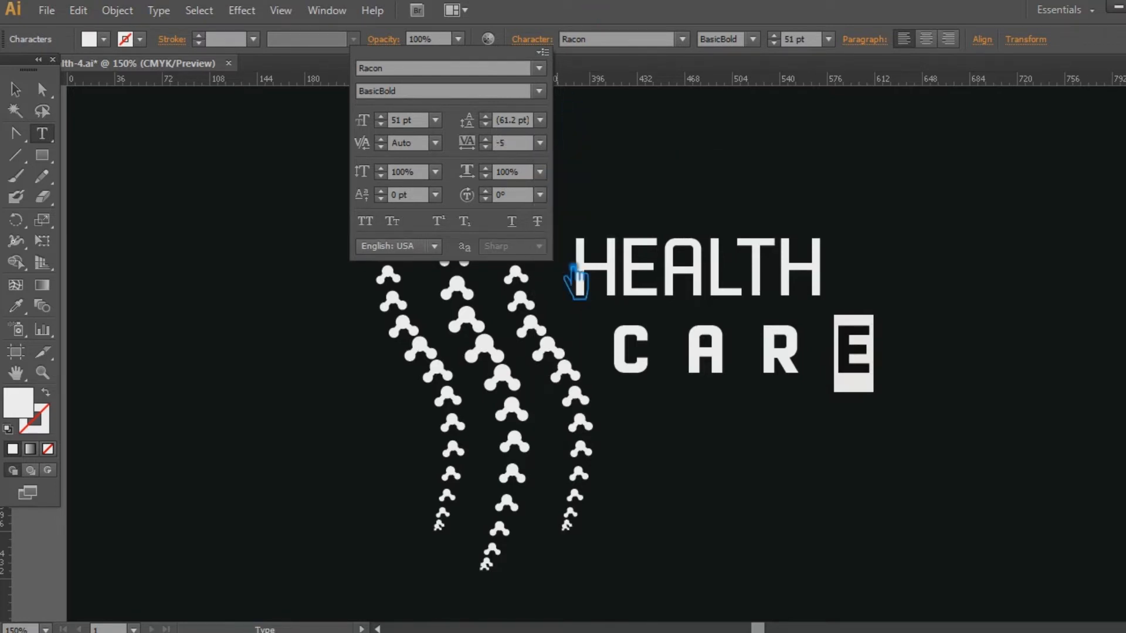
pyautogui.click(540, 143)
pyautogui.click(573, 283)
pyautogui.click(658, 8)
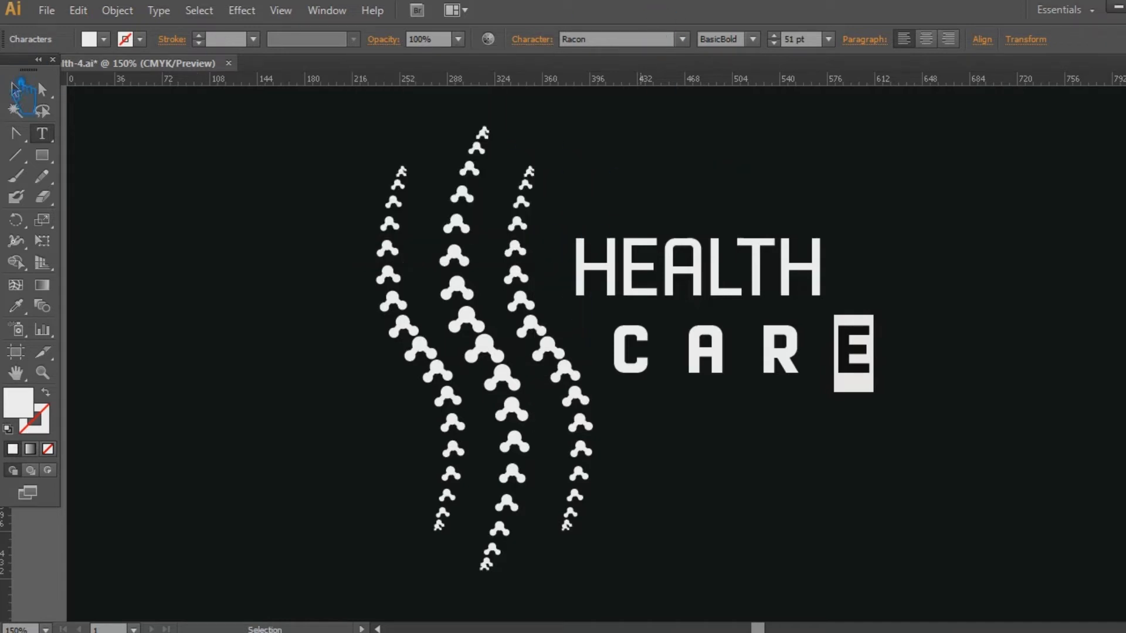
# Move "CARE" directly under "HEALTH" with their left edges aligned, and reduce its font size to 43 pt.
pyautogui.click(16, 90)
pyautogui.click(920, 243)
pyautogui.moveTo(782, 388); pyautogui.dragTo(754, 381)
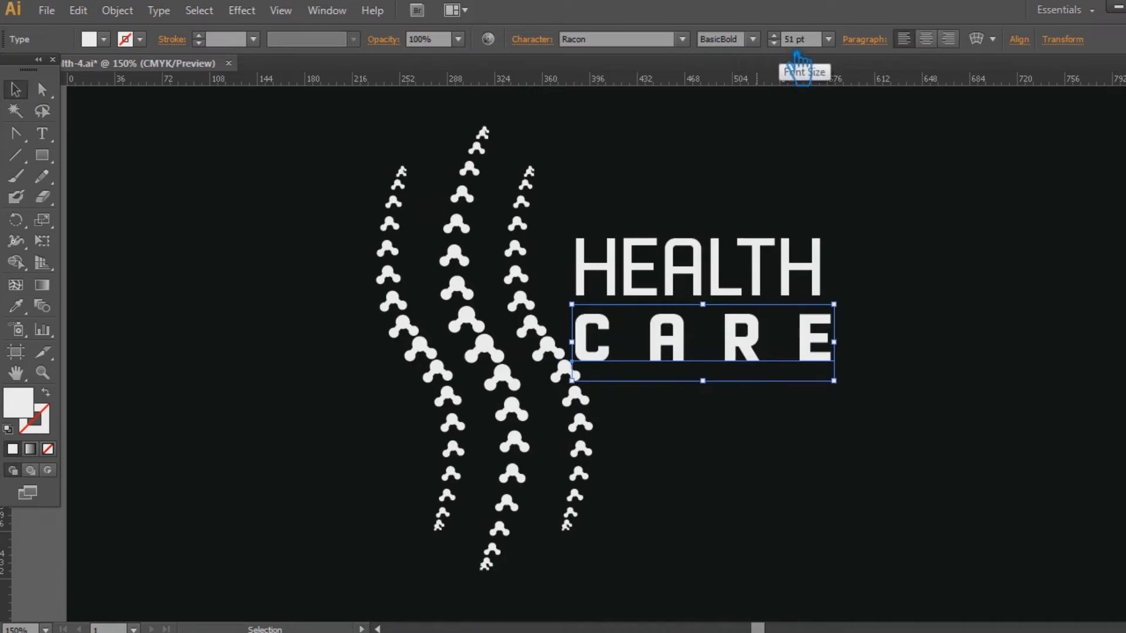
pyautogui.press('Down')
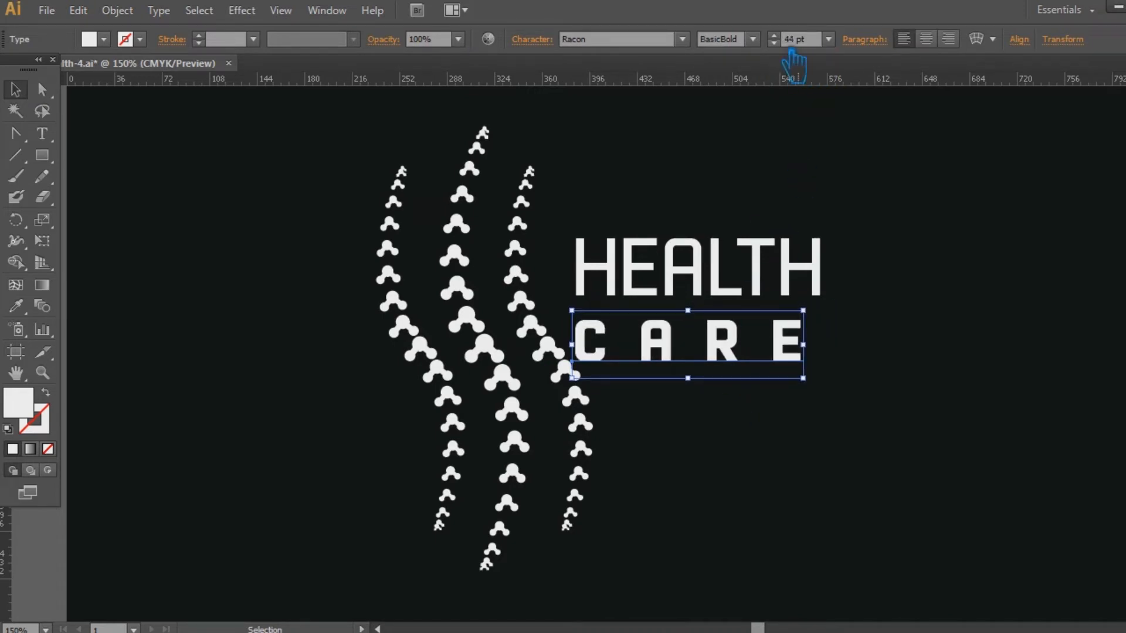
pyautogui.press('Down')
pyautogui.moveTo(728, 359); pyautogui.dragTo(730, 352)
pyautogui.click(867, 370)
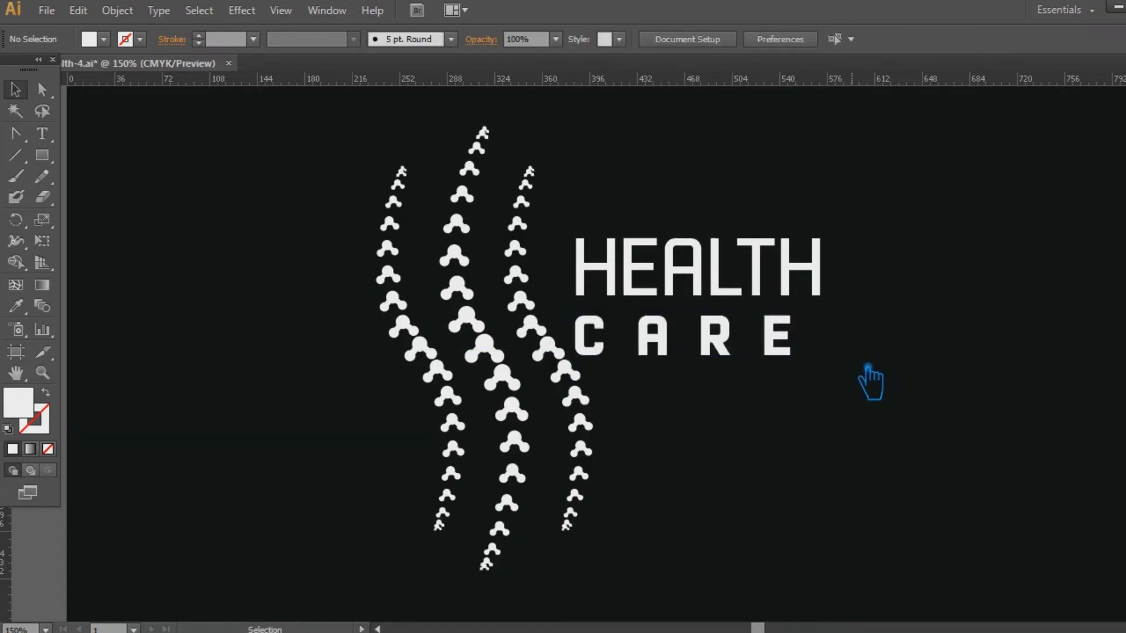
# Tighten the tracking of the word "HEALTH" to about -35.
pyautogui.click(739, 358)
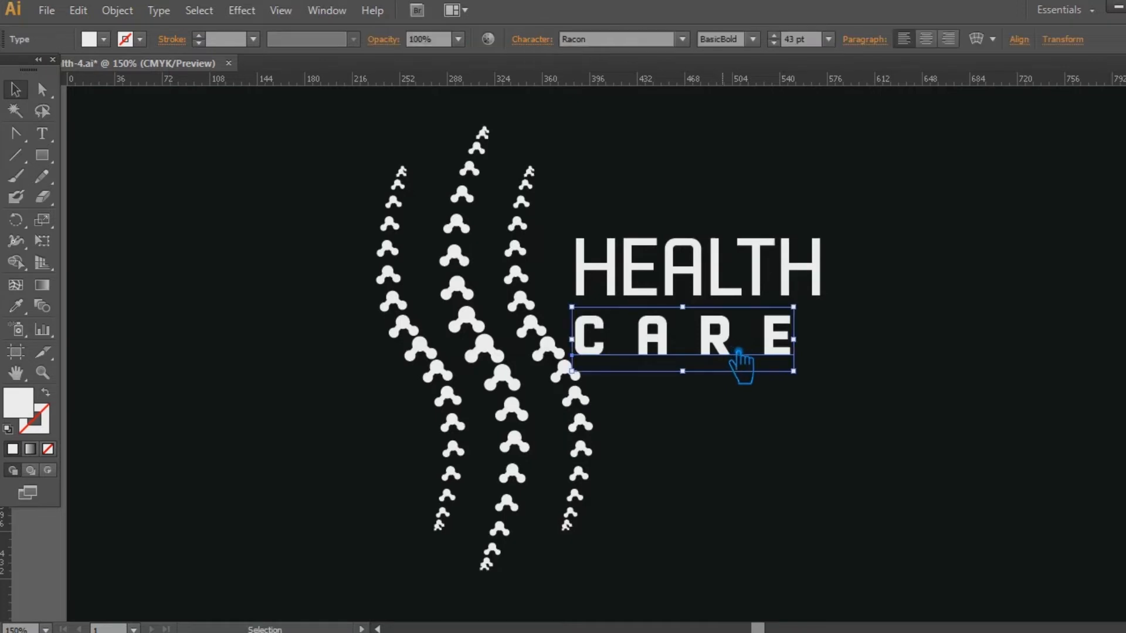
pyautogui.click(689, 281)
pyautogui.click(549, 53)
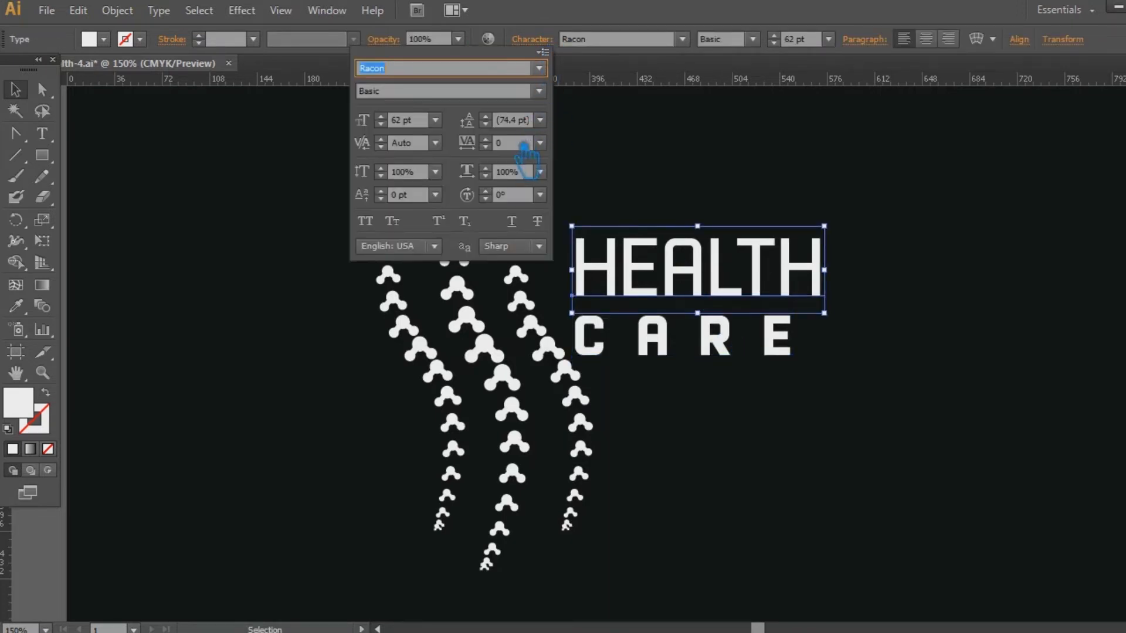
pyautogui.scroll(-5, 503, 157)
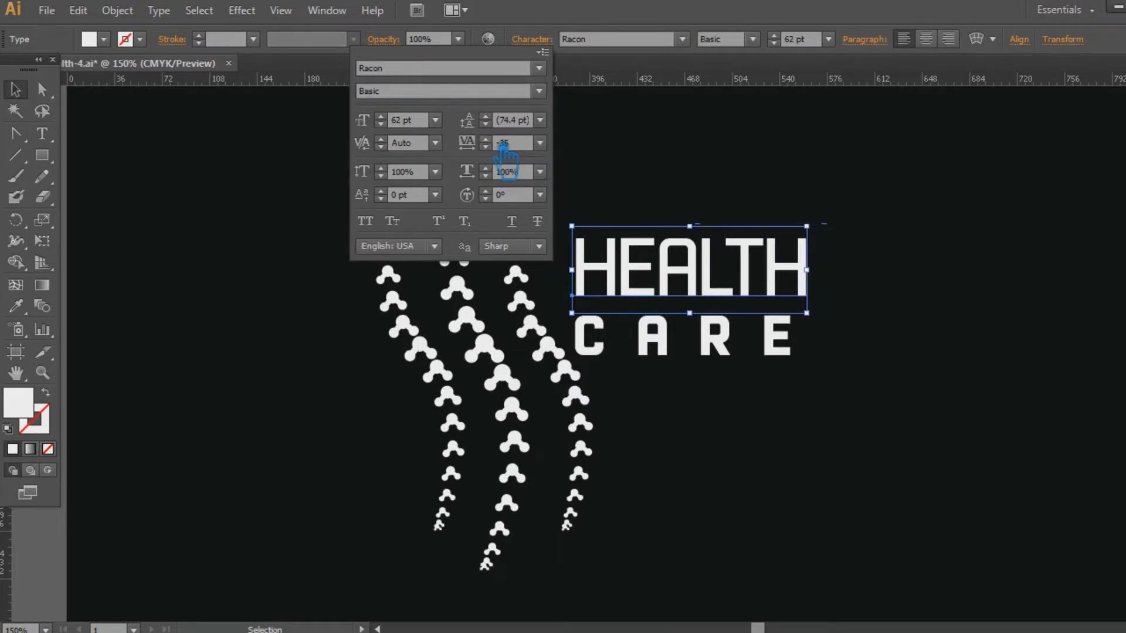
pyautogui.click(1018, 288)
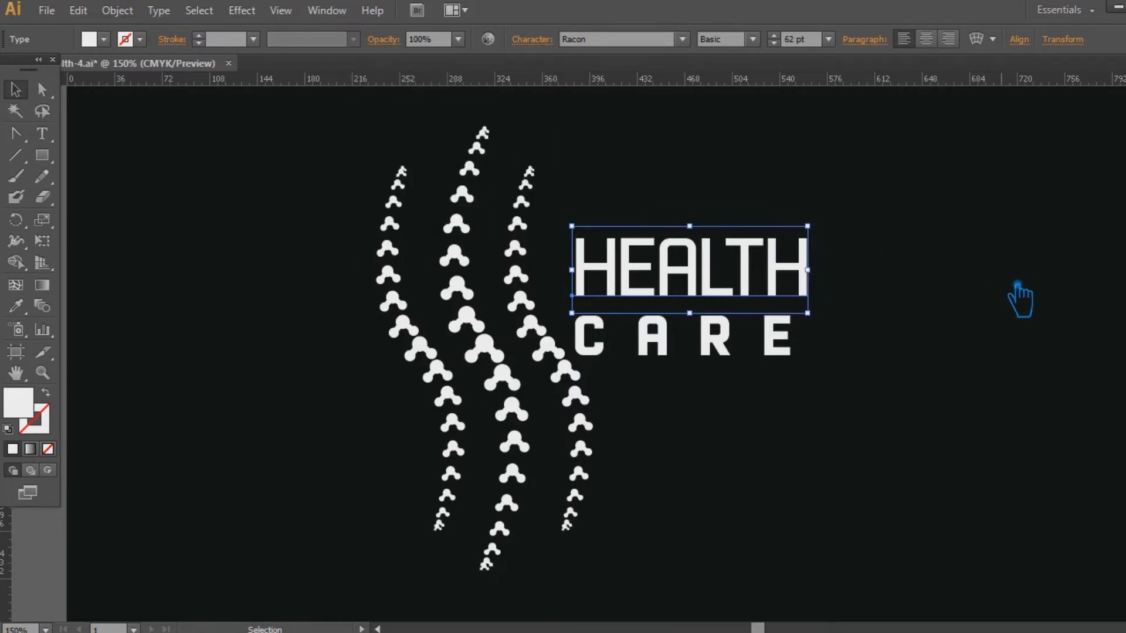
pyautogui.click(1017, 289)
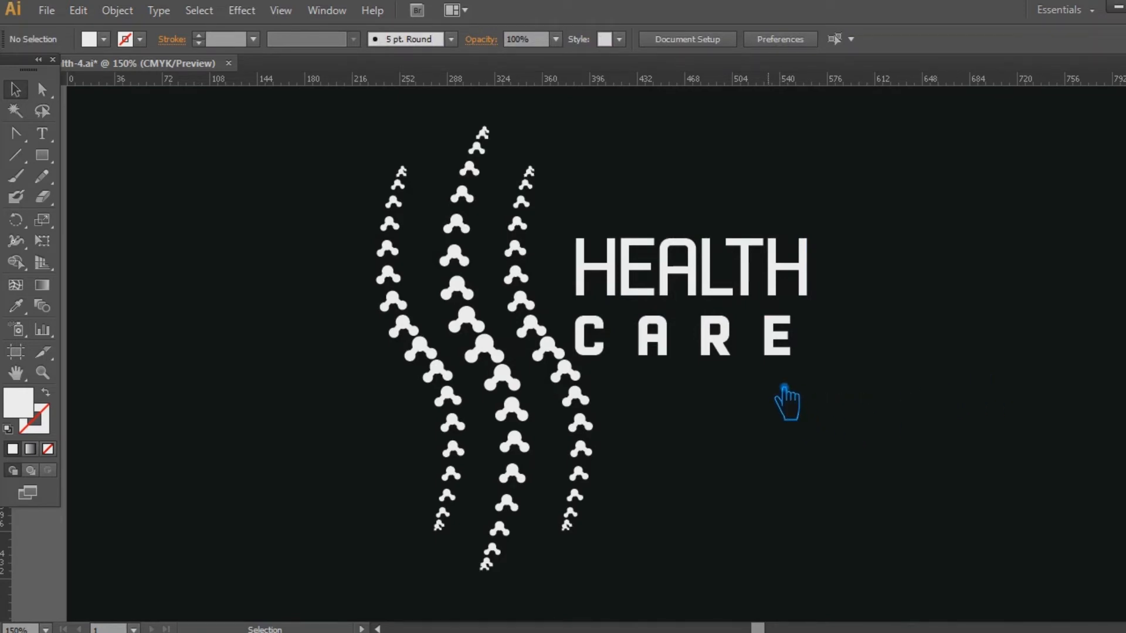
# Set the "HEALTH" text to the BasicBold style of Racon and the "CARE" text to the Basic style.
pyautogui.click(719, 289)
pyautogui.click(753, 39)
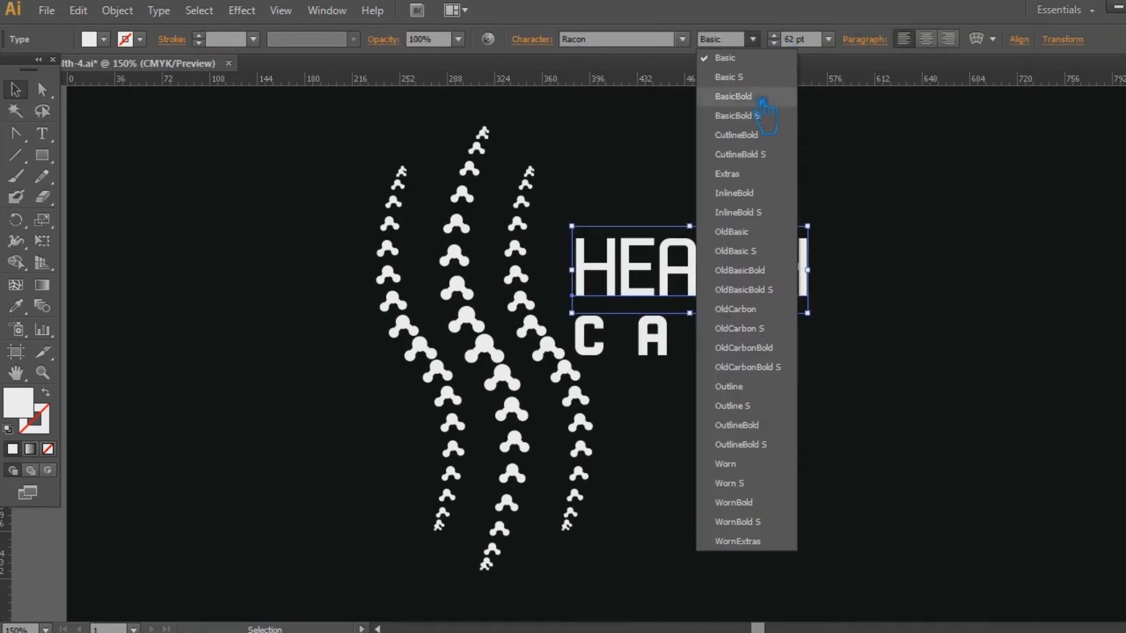
pyautogui.click(762, 99)
pyautogui.click(938, 308)
pyautogui.click(780, 350)
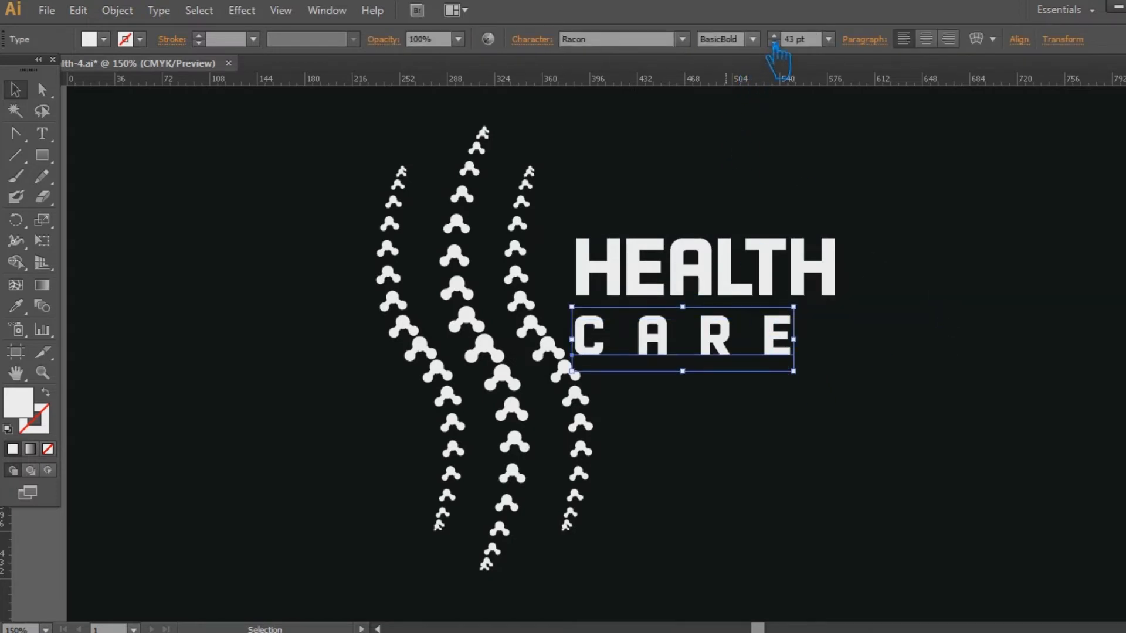
pyautogui.click(753, 39)
pyautogui.click(743, 64)
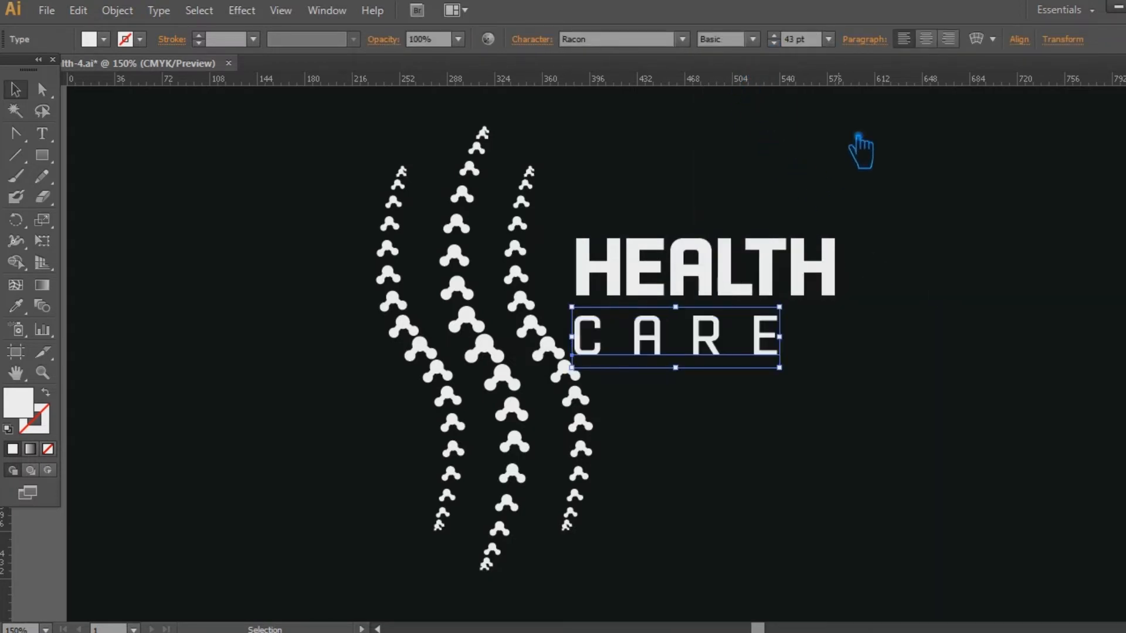
# Widen the tracking of the letters C, A and R in "CARE" to 851, matching the word's width to "HEALTH".
pyautogui.click(42, 134)
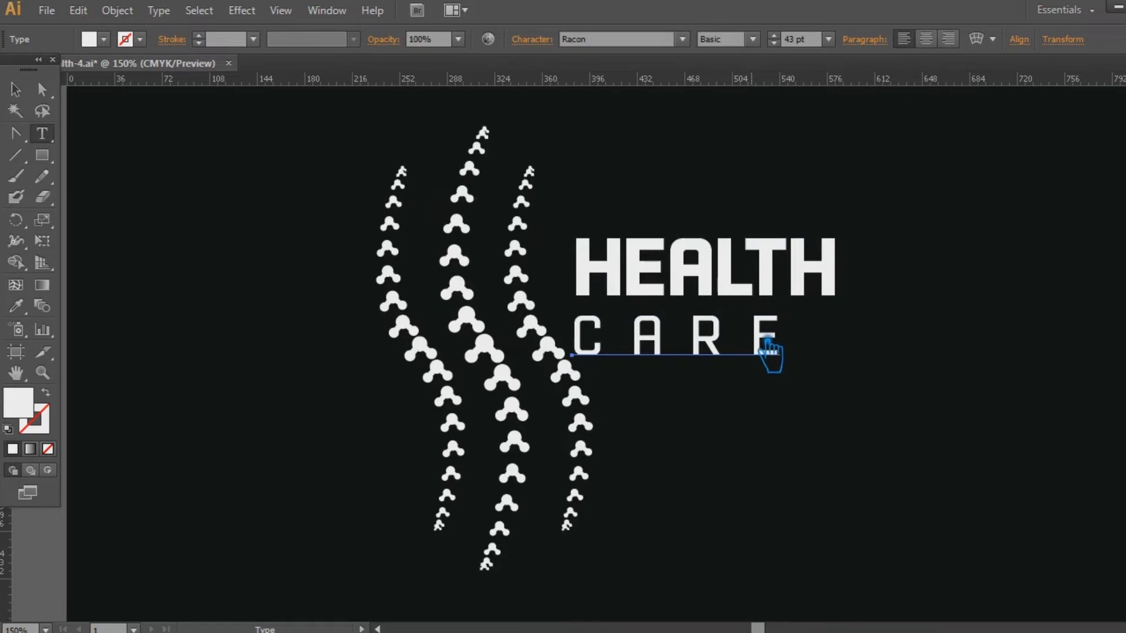
pyautogui.moveTo(767, 346); pyautogui.dragTo(572, 371)
pyautogui.click(531, 39)
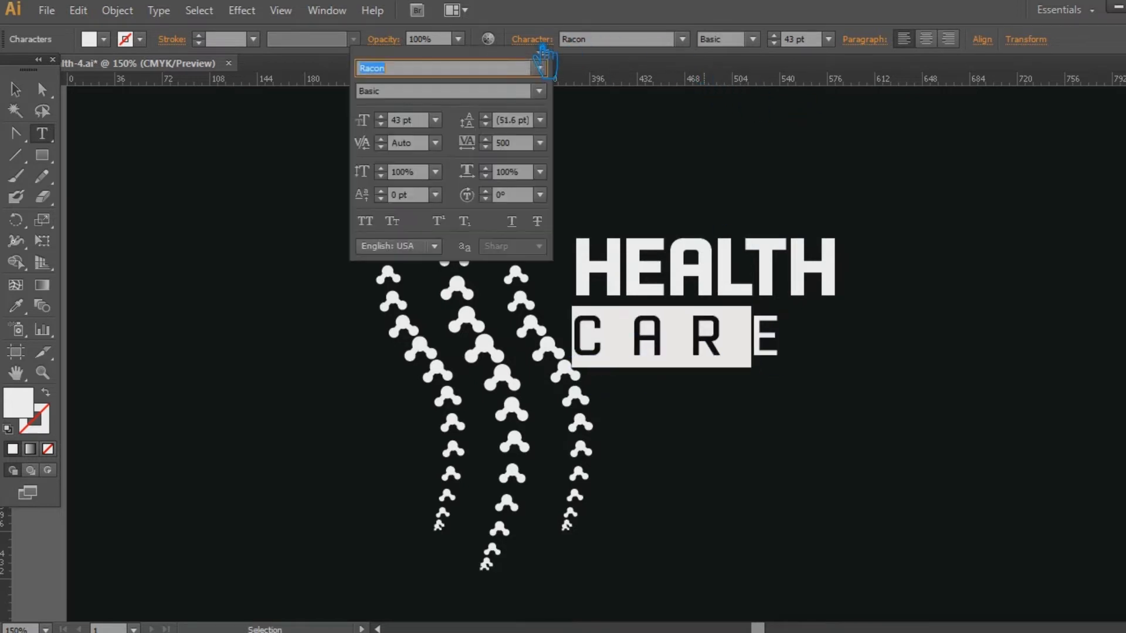
pyautogui.click(503, 143)
pyautogui.click(485, 140)
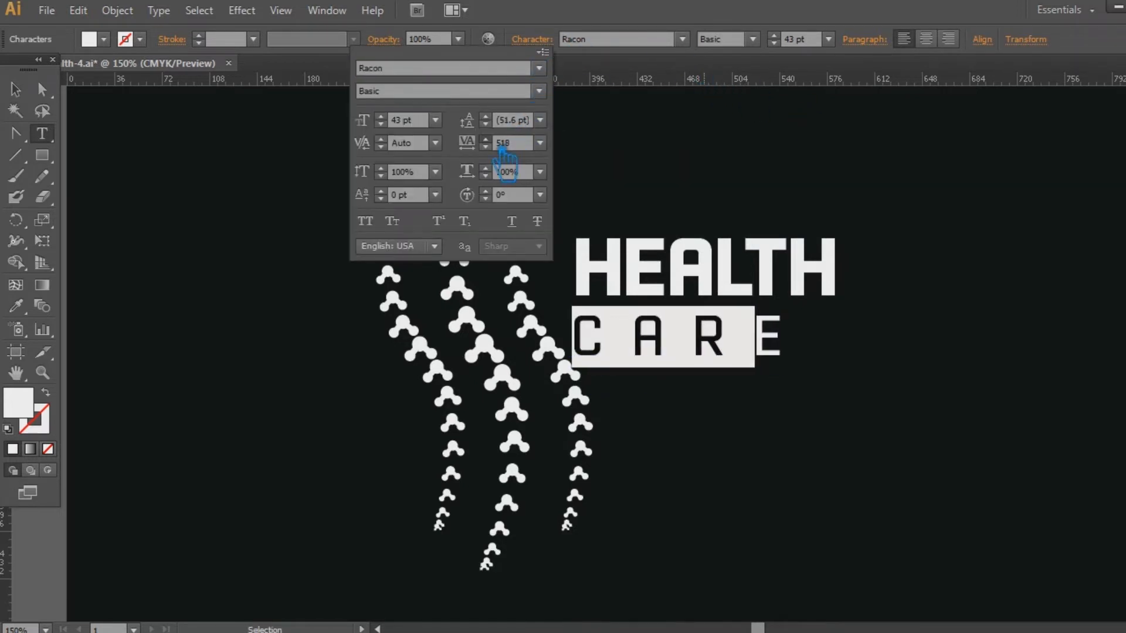
pyautogui.click(468, 148)
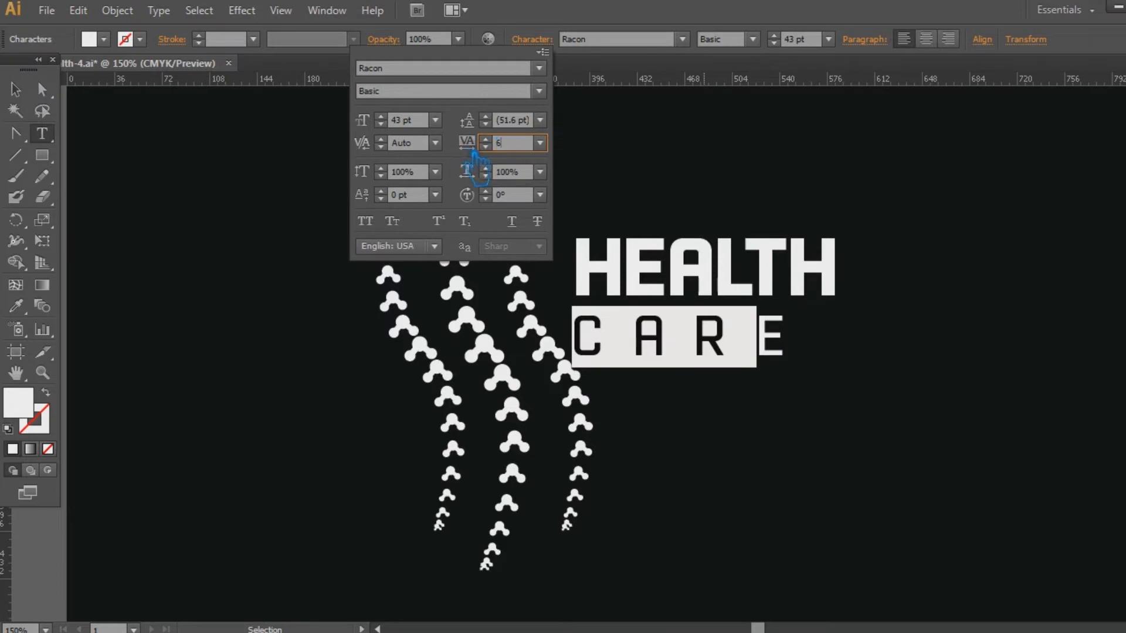
pyautogui.press('Tab')
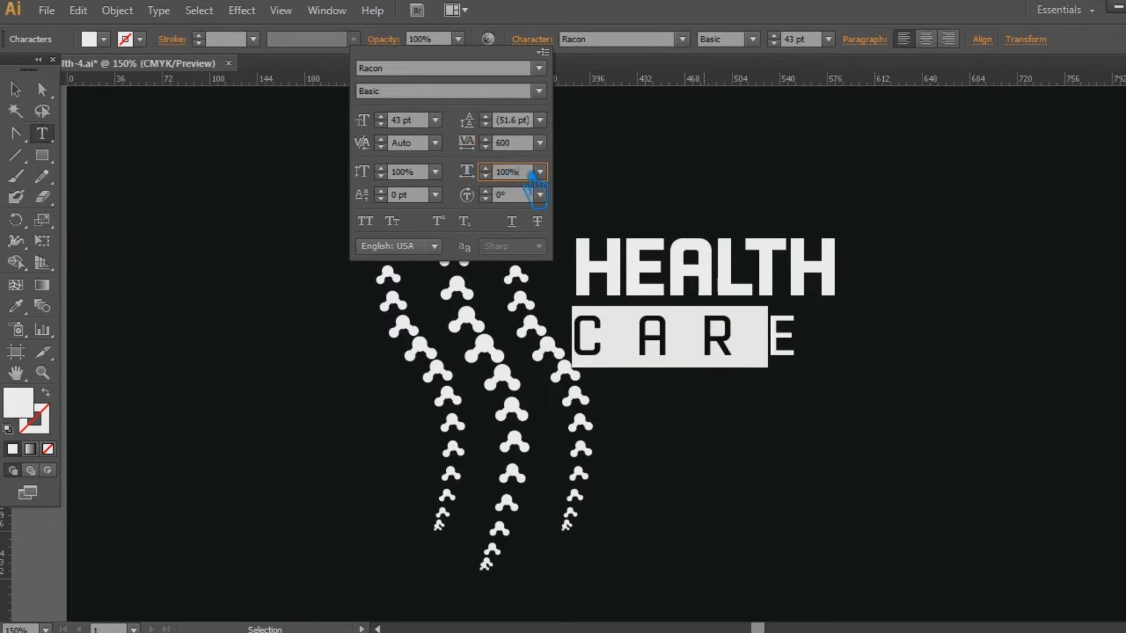
pyautogui.click(512, 144)
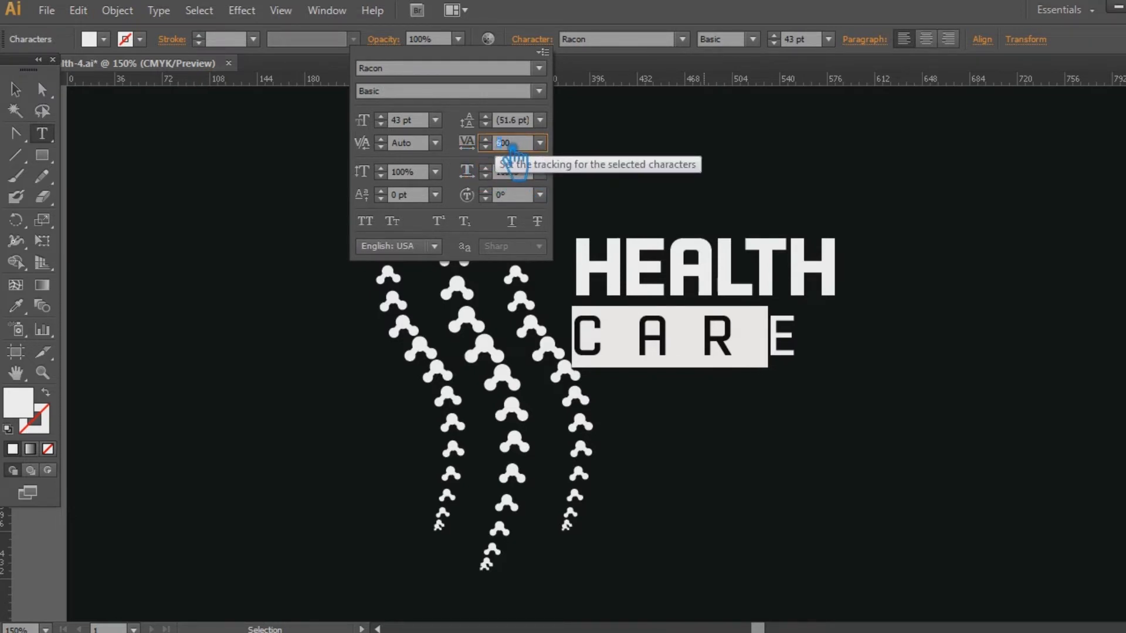
pyautogui.write('8')
pyautogui.press('Tab')
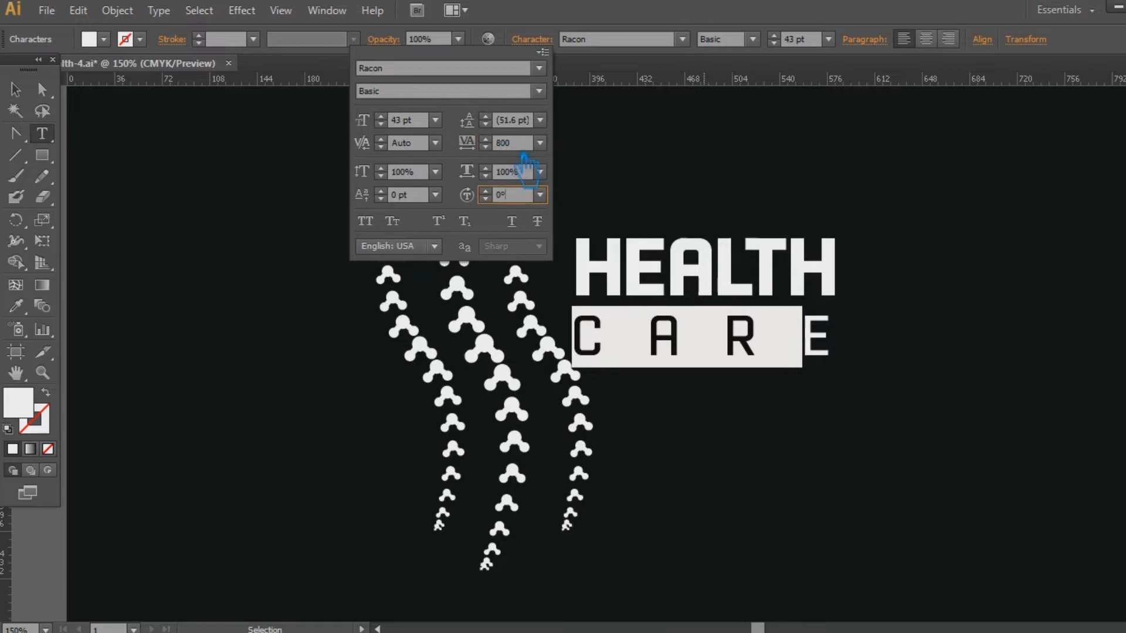
pyautogui.click(485, 139)
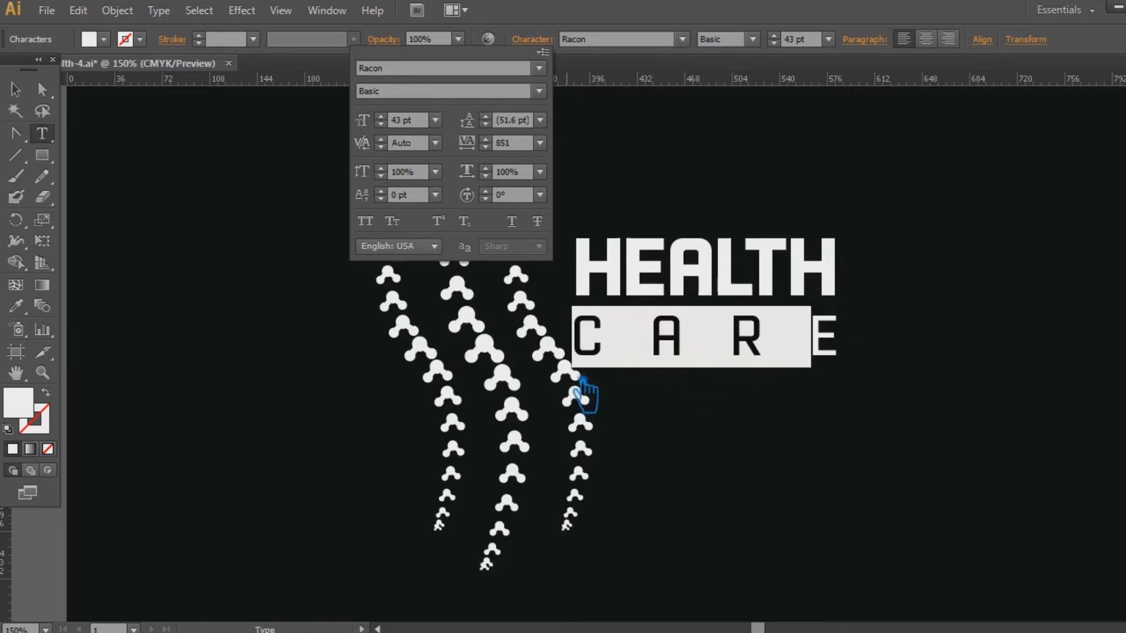
pyautogui.click(24, 93)
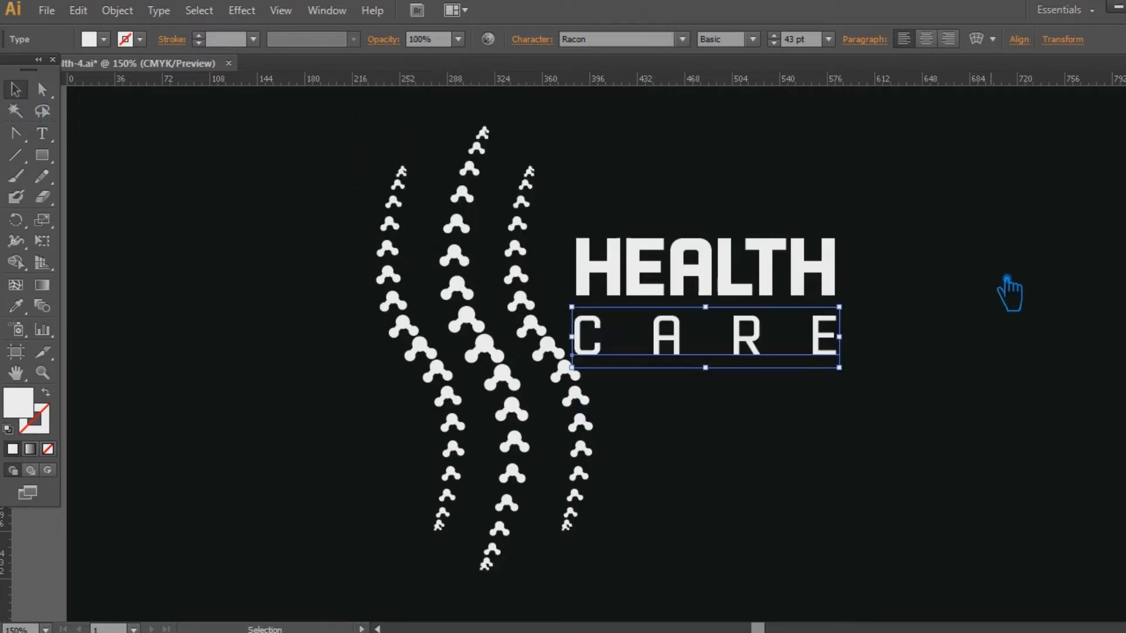
# Nudge "HEALTH" and "CARE" together to the right, clear of the curved strands.
pyautogui.click(1006, 280)
pyautogui.moveTo(838, 363); pyautogui.dragTo(727, 242)
pyautogui.hotkey('ctrl', 'z')
pyautogui.keyDown('shift'); pyautogui.click(748, 289); pyautogui.keyUp('shift')
pyautogui.press('Right')
pyautogui.press('Right')
pyautogui.press('Right')
pyautogui.press('Right')
pyautogui.press('Right')
pyautogui.press('Right')
pyautogui.press('Right')
pyautogui.press('Right')
pyautogui.press('Right')
pyautogui.press('Right')
pyautogui.press('Right')
pyautogui.press('Right')
pyautogui.press('Right')
pyautogui.press('Right')
pyautogui.press('Right')
pyautogui.press('Right')
pyautogui.press('Right')
pyautogui.press('Right')
pyautogui.press('Right')
pyautogui.press('Right')
pyautogui.press('Right')
pyautogui.click(867, 435)
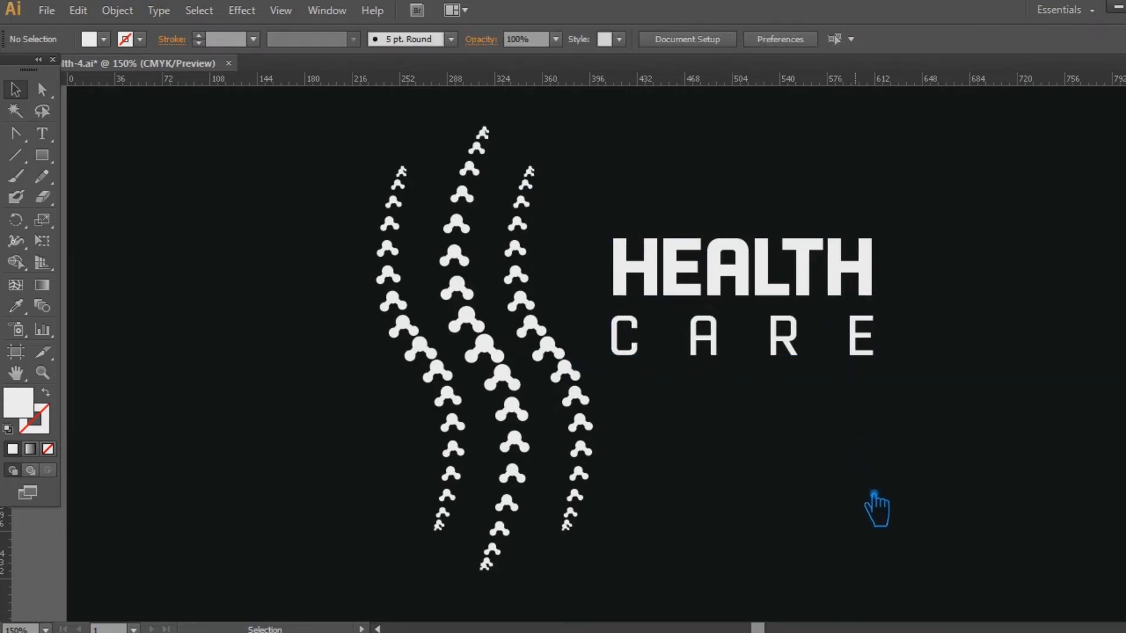
# Group the two words and centre the strands and wordmark vertically on each other.
pyautogui.moveTo(882, 515)
pyautogui.mouseDown()
pyautogui.moveTo(335, 218)
pyautogui.moveTo(317, 178)
pyautogui.mouseUp()
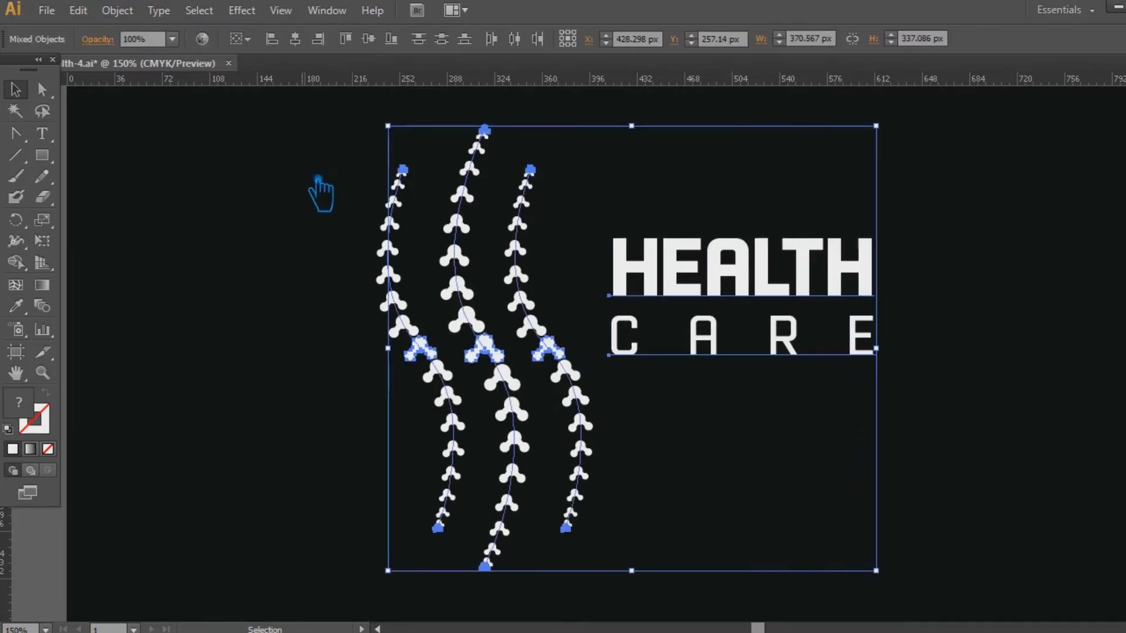
pyautogui.click(935, 398)
pyautogui.moveTo(934, 399); pyautogui.dragTo(628, 201)
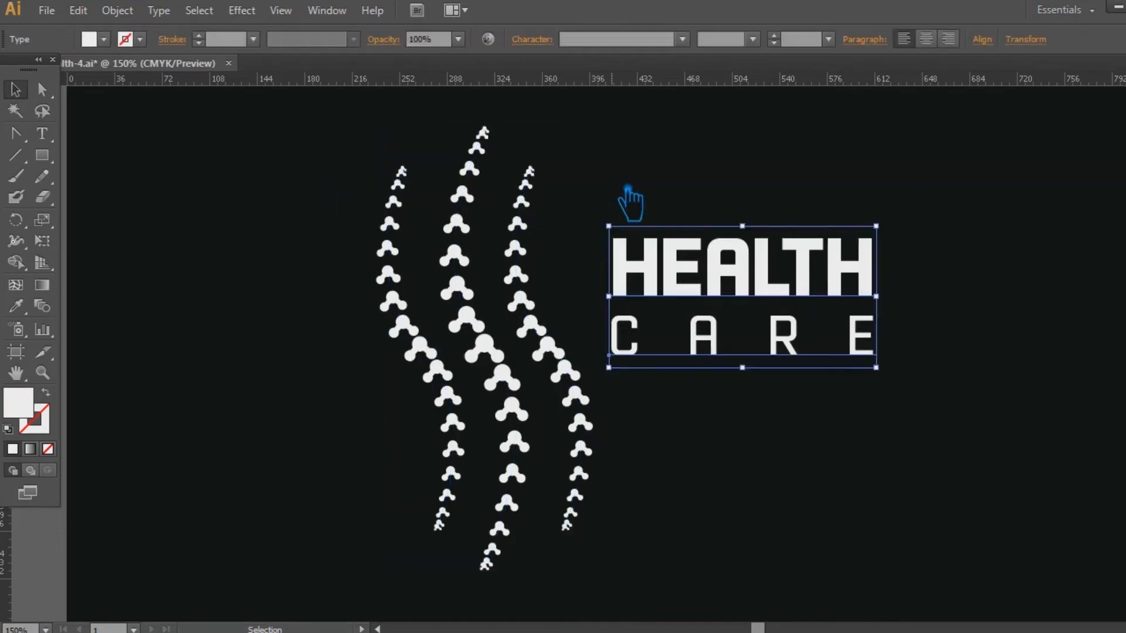
pyautogui.hotkey('ctrl', 'g')
pyautogui.moveTo(930, 502); pyautogui.dragTo(329, 173)
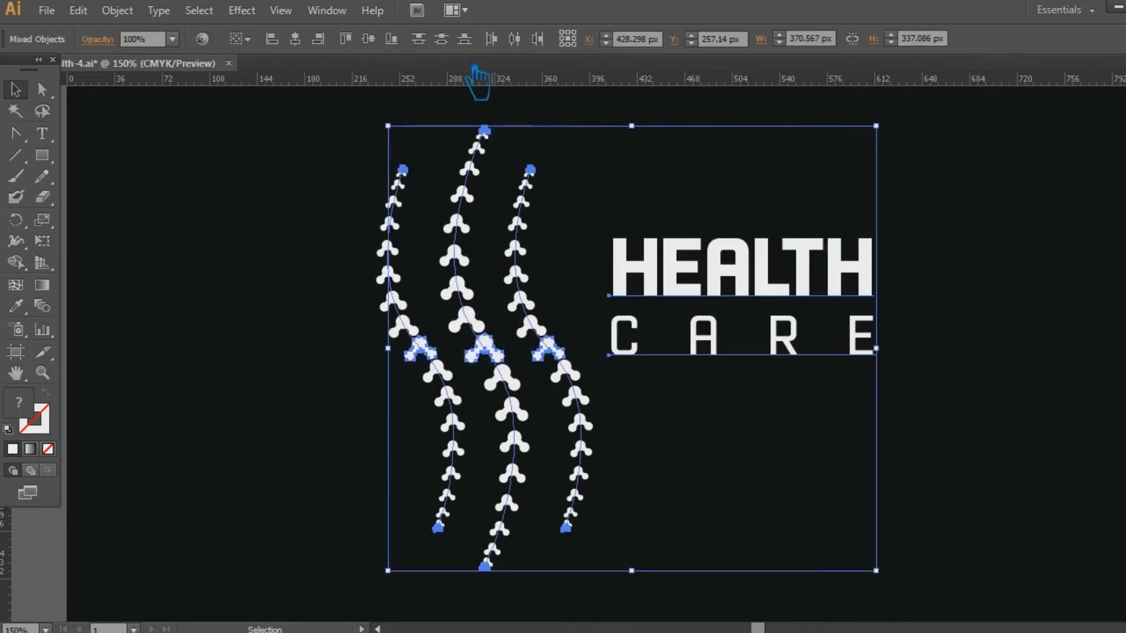
pyautogui.click(369, 38)
pyautogui.click(962, 270)
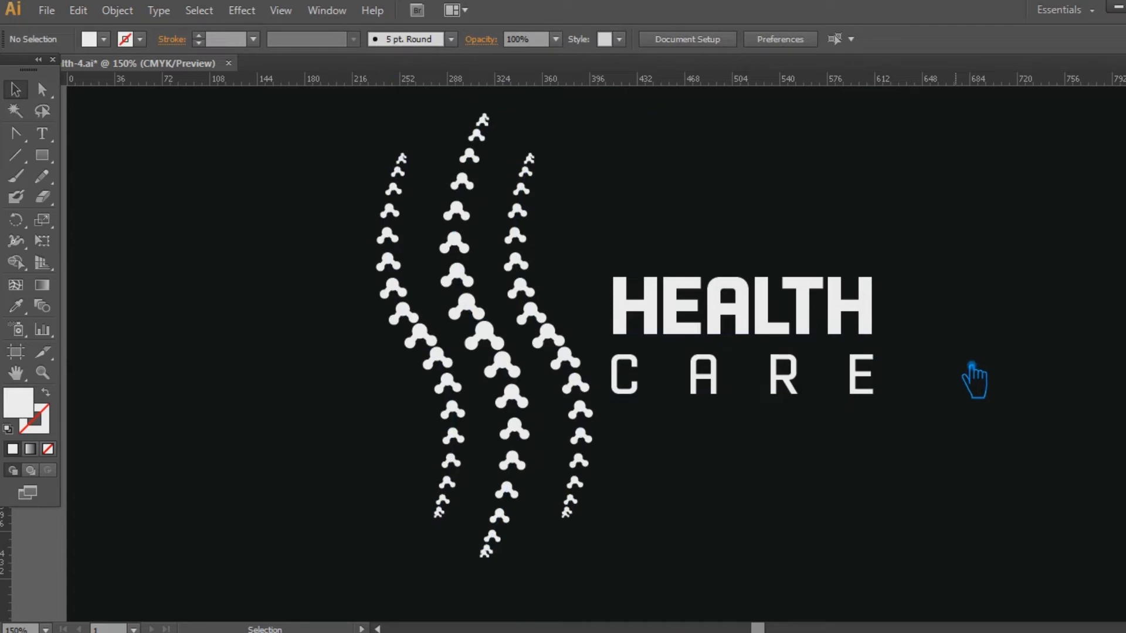
# Move the wordmark up and slightly left so it sits beside the upper curve of the rightmost strand.
pyautogui.moveTo(967, 497); pyautogui.dragTo(749, 296)
pyautogui.click(846, 476)
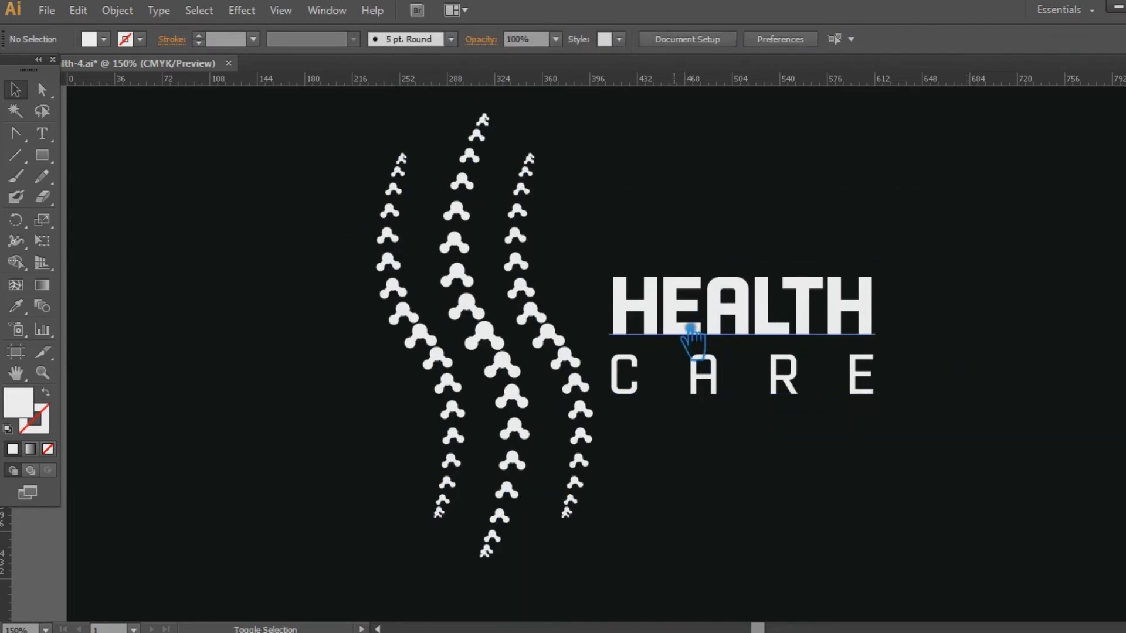
pyautogui.moveTo(691, 329); pyautogui.dragTo(724, 329)
pyautogui.click(884, 459)
pyautogui.moveTo(930, 541)
pyautogui.mouseDown()
pyautogui.moveTo(344, 179)
pyautogui.moveTo(729, 432)
pyautogui.mouseUp()
pyautogui.moveTo(736, 327); pyautogui.dragTo(724, 329)
pyautogui.moveTo(723, 377)
pyautogui.mouseDown()
pyautogui.moveTo(685, 332)
pyautogui.moveTo(682, 305)
pyautogui.mouseUp()
pyautogui.click(752, 417)
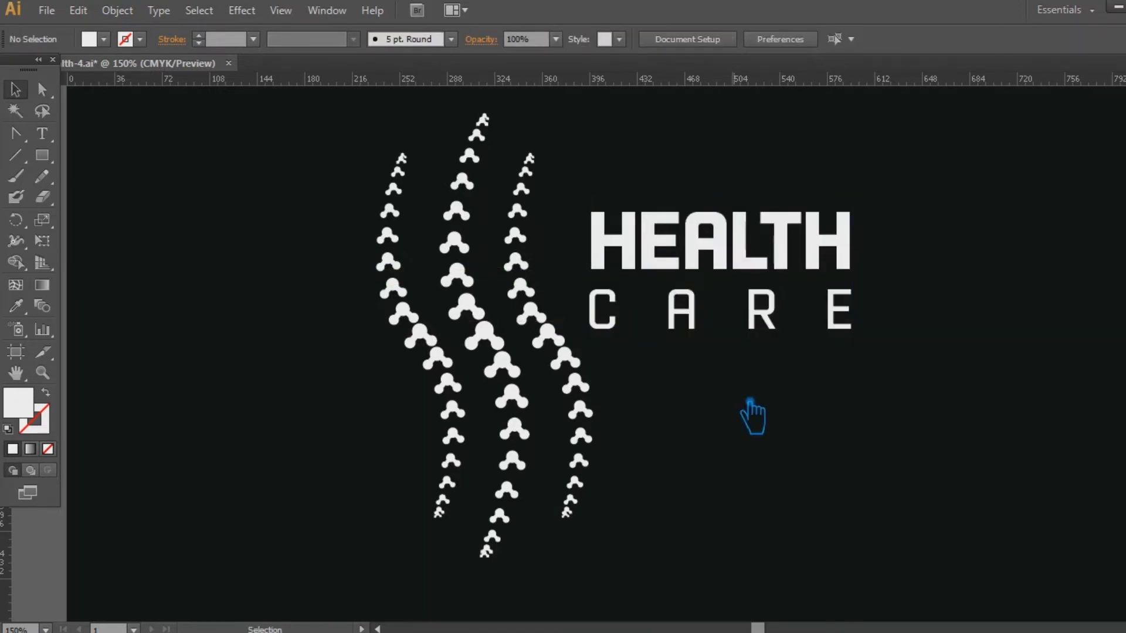
# Group the three strands and the wordmark into one logo.
pyautogui.moveTo(896, 514); pyautogui.dragTo(378, 189)
pyautogui.hotkey('ctrl', 'g')
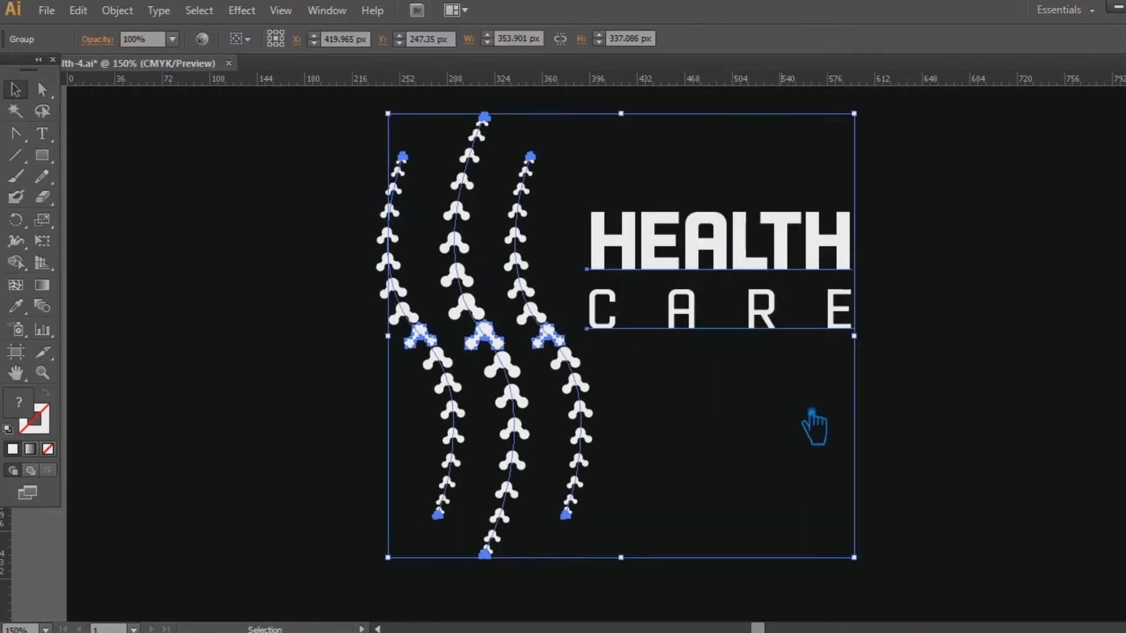
pyautogui.click(814, 425)
# Place a copy of the logo to its left and move the original right so both stand side by side.
pyautogui.moveTo(658, 251); pyautogui.dragTo(369, 265)
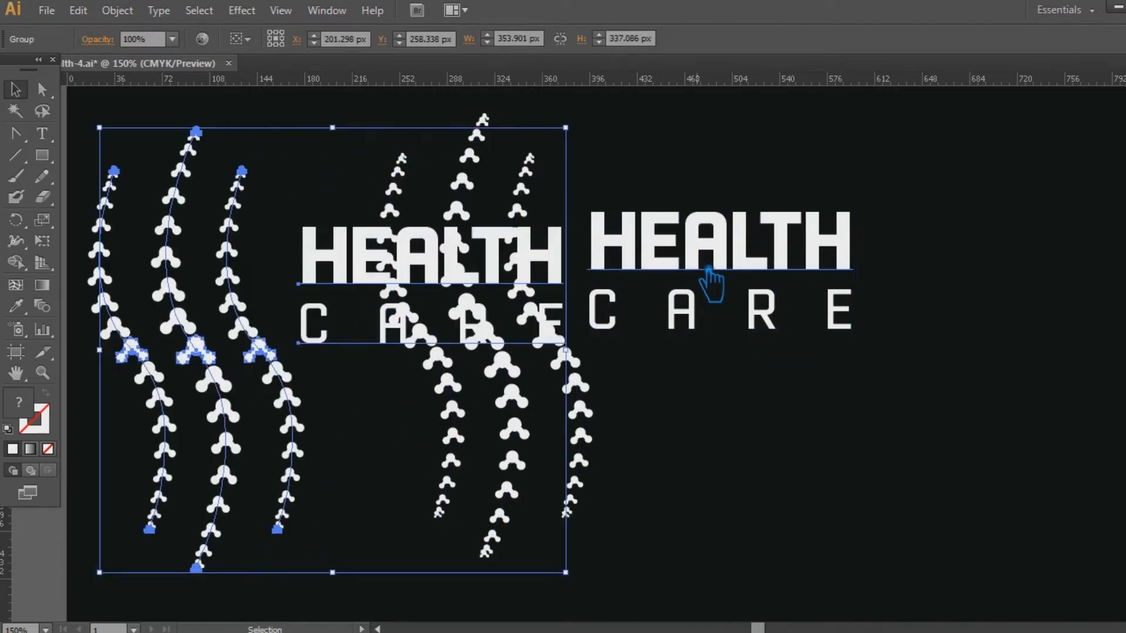
pyautogui.click(714, 277)
pyautogui.click(1019, 440)
pyautogui.moveTo(683, 259); pyautogui.dragTo(929, 261)
pyautogui.click(994, 408)
# Ungroup the right-hand logo.
pyautogui.rightClick(904, 258)
pyautogui.click(966, 370)
pyautogui.click(548, 464)
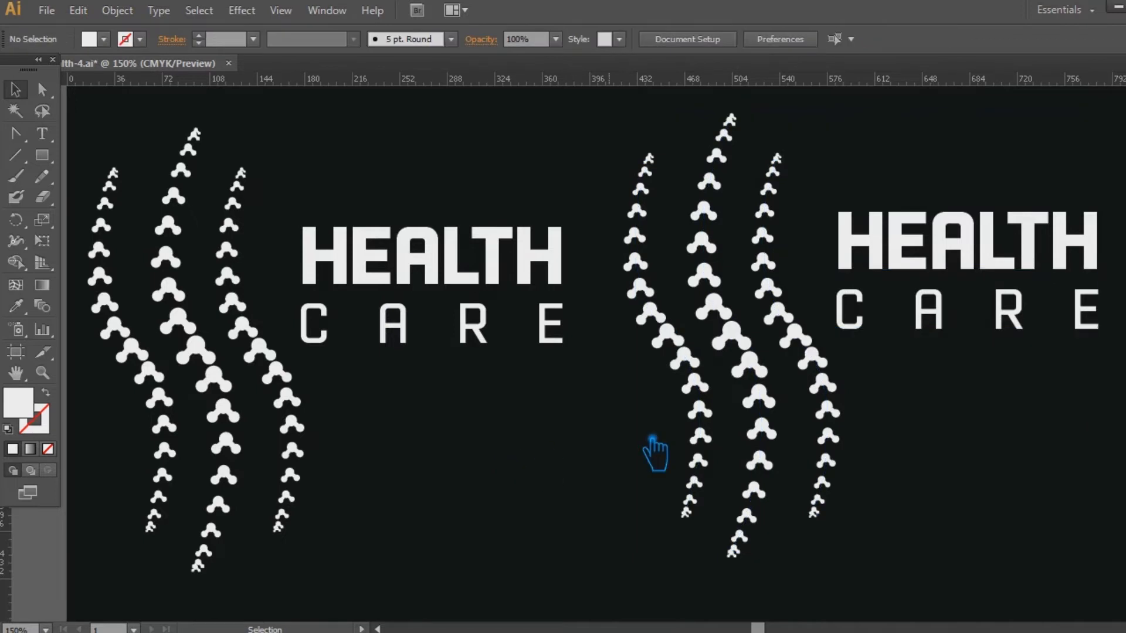
pyautogui.click(966, 271)
pyautogui.moveTo(494, 448); pyautogui.dragTo(202, 231)
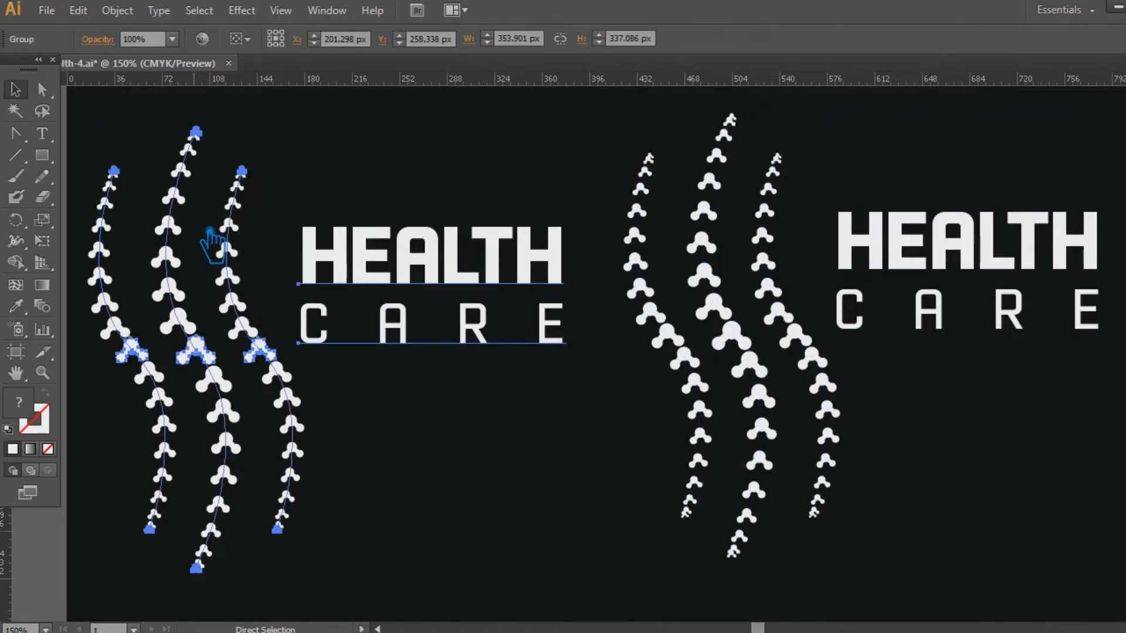
pyautogui.click(265, 288)
pyautogui.moveTo(603, 417); pyautogui.dragTo(591, 458)
pyautogui.hotkey('ctrl', 'z')
pyautogui.click(591, 458)
# Scale both logos down proportionally together to about half their size.
pyautogui.moveTo(996, 491); pyautogui.dragTo(153, 243)
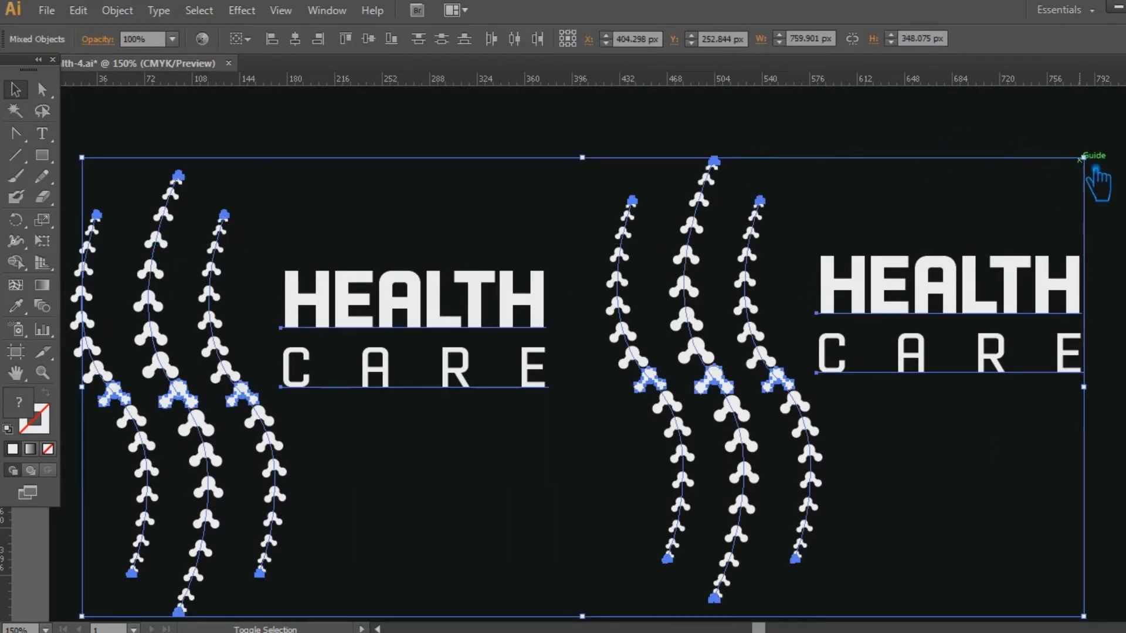
pyautogui.moveTo(1097, 167); pyautogui.dragTo(850, 270)
pyautogui.click(932, 296)
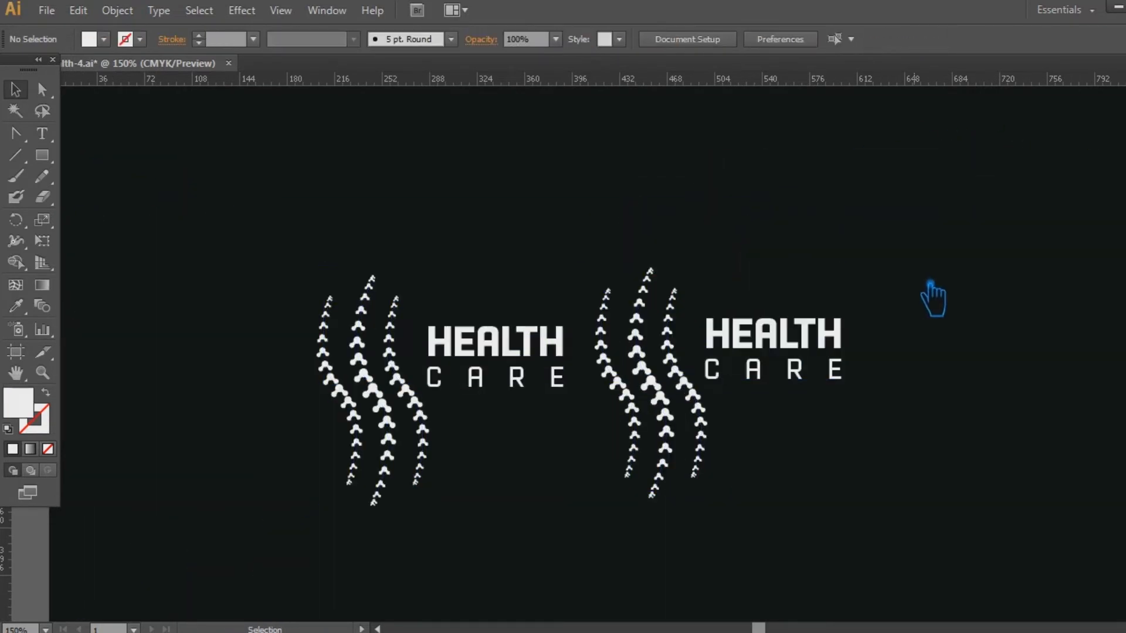
# Move the left logo further left, and move the whole right logo a little closer to it.
pyautogui.moveTo(535, 370); pyautogui.dragTo(422, 369)
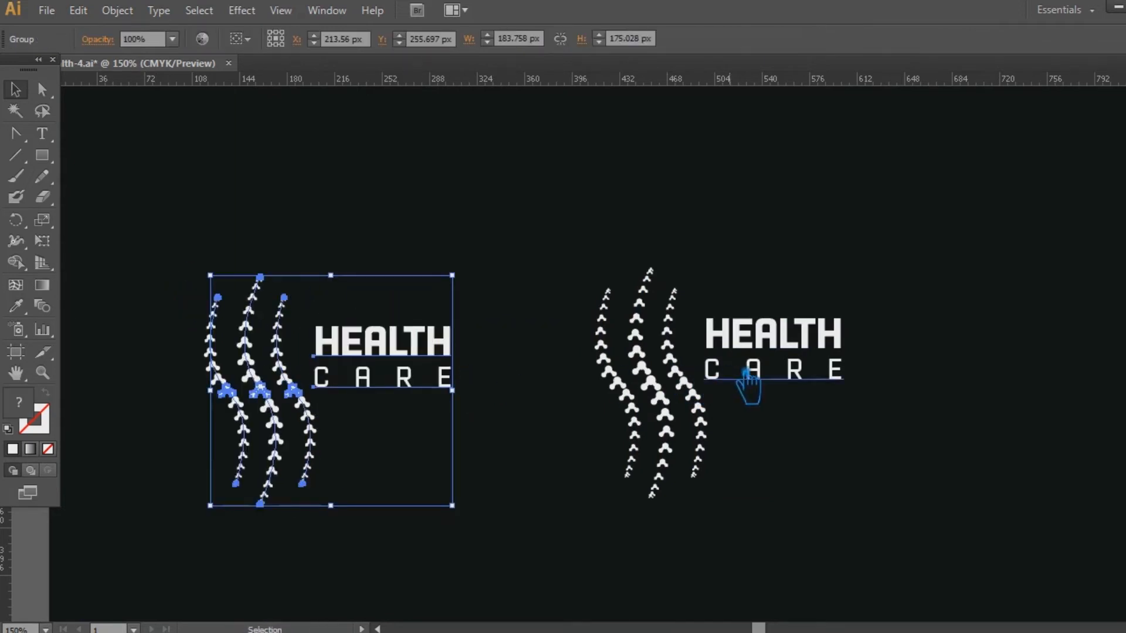
pyautogui.click(685, 397)
pyautogui.moveTo(776, 356); pyautogui.dragTo(734, 355)
pyautogui.hotkey('ctrl', 'z')
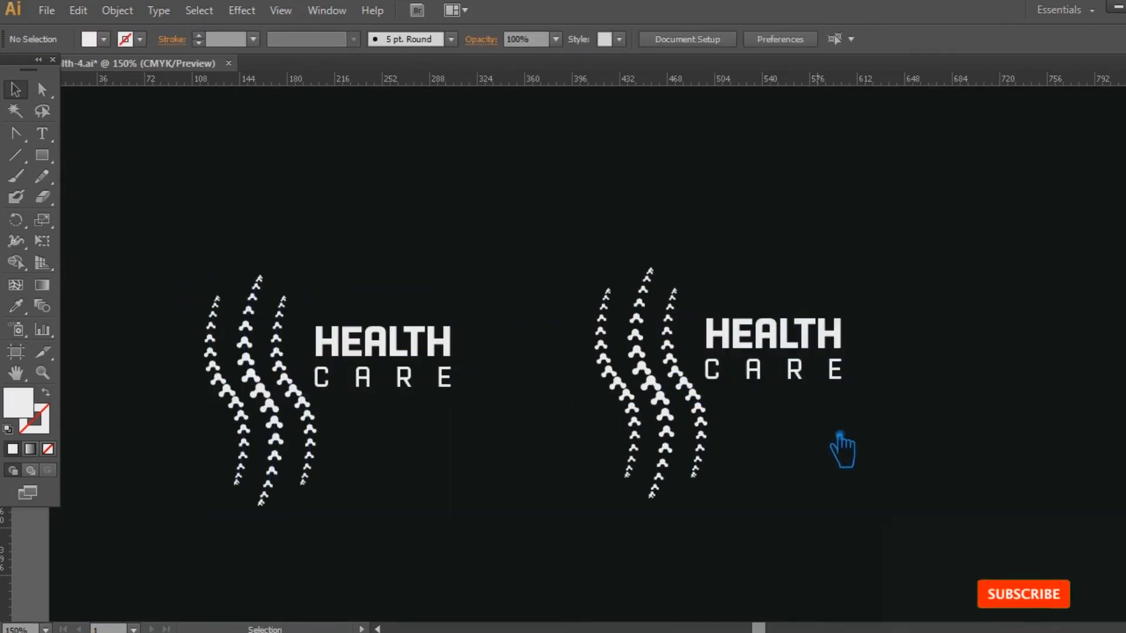
pyautogui.moveTo(837, 433); pyautogui.dragTo(567, 253)
pyautogui.click(567, 263)
pyautogui.moveTo(763, 355); pyautogui.dragTo(695, 355)
pyautogui.click(489, 458)
# Shift both logos together to the right and slightly up on the artboard.
pyautogui.press('space')
pyautogui.moveTo(485, 449); pyautogui.dragTo(455, 440)
pyautogui.moveTo(680, 489); pyautogui.dragTo(282, 275)
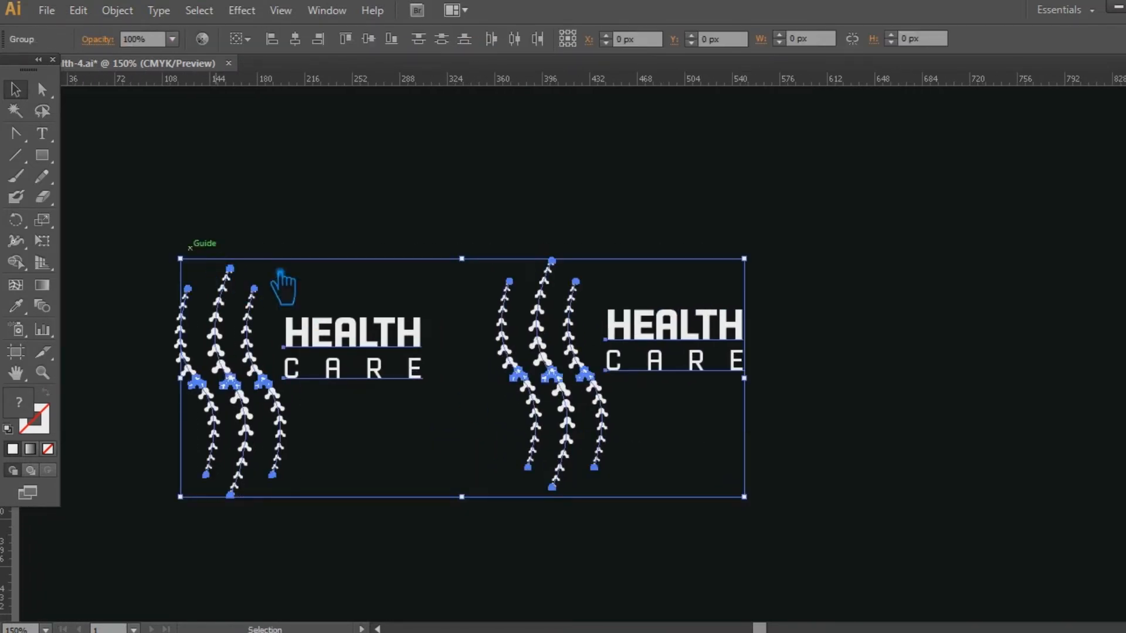
pyautogui.moveTo(575, 377); pyautogui.dragTo(638, 370)
pyautogui.click(864, 428)
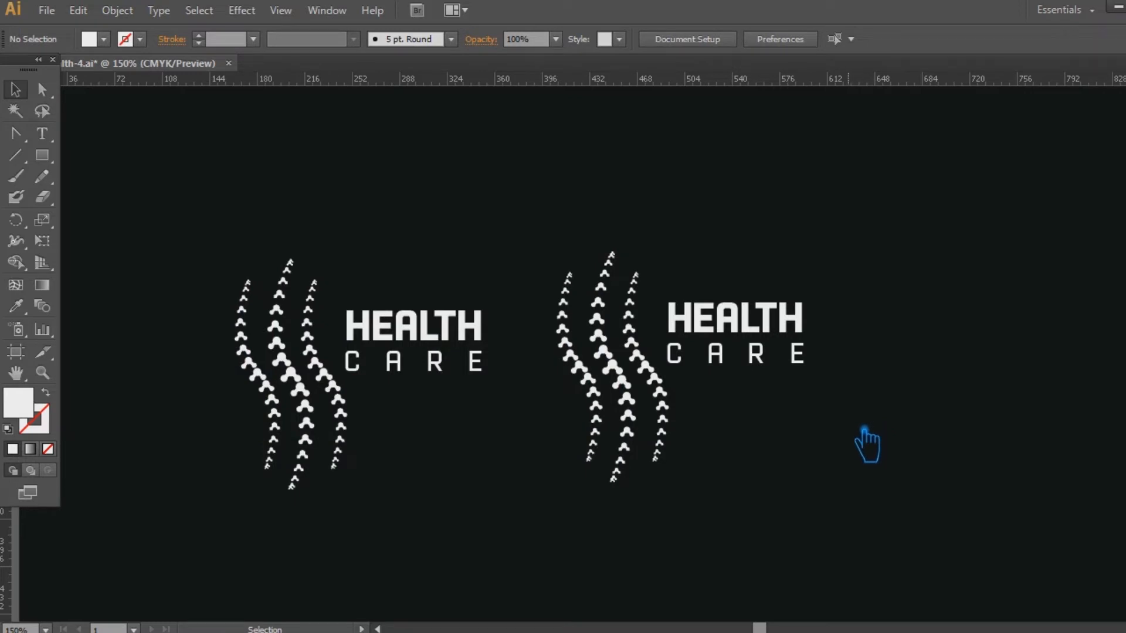
# Save the document with the two logo copies.
pyautogui.click(360, 387)
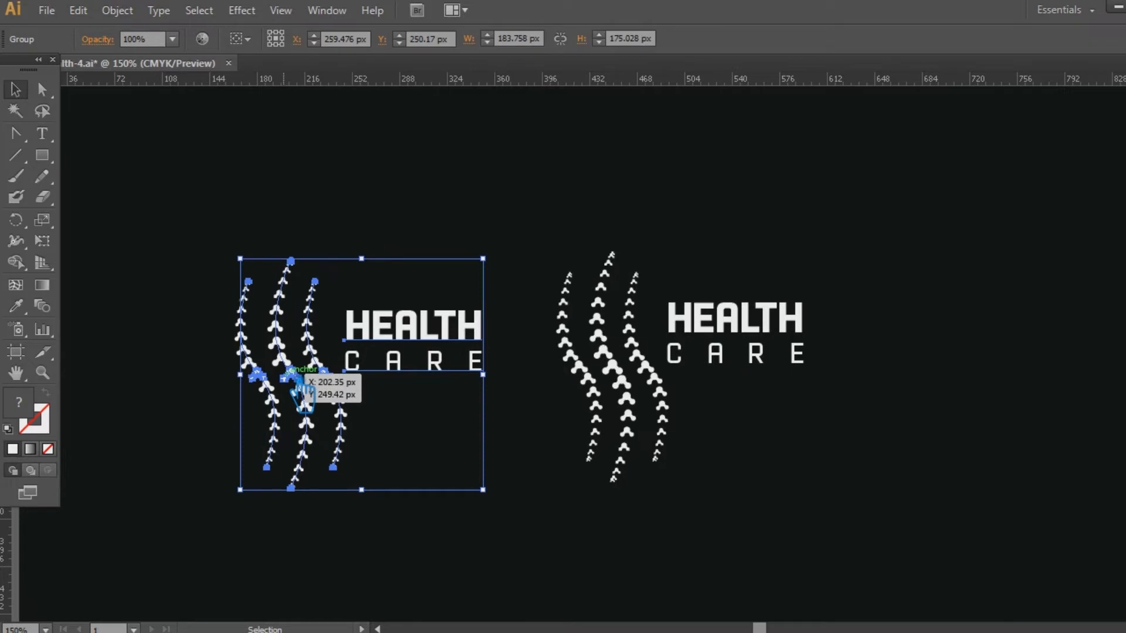
pyautogui.click(303, 394)
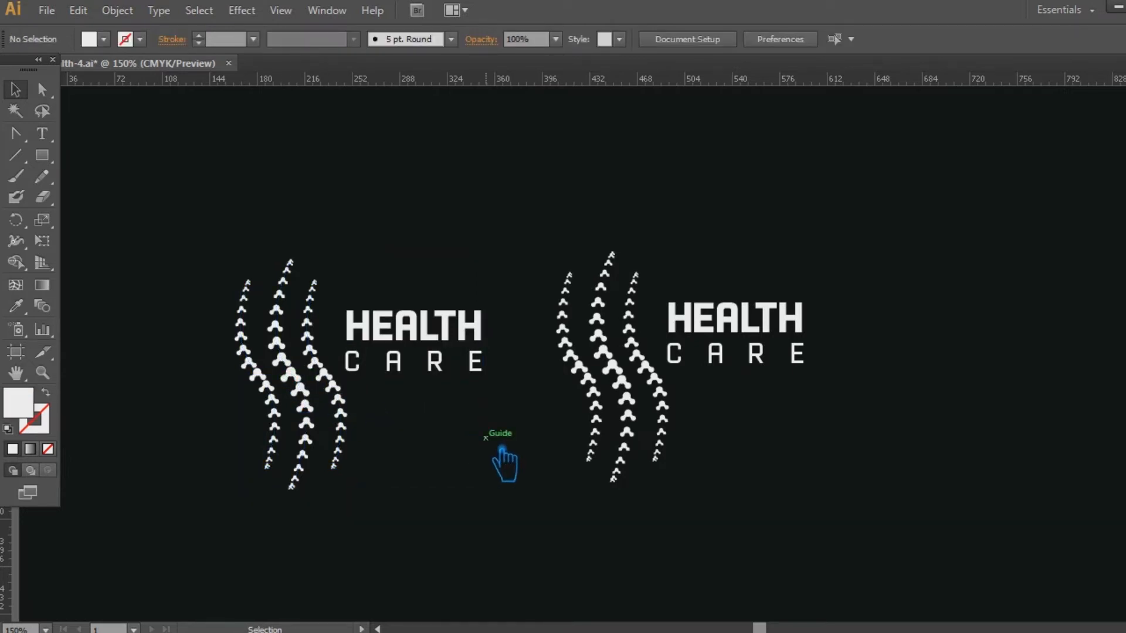
pyautogui.hotkey('ctrl', '+')
pyautogui.hotkey('ctrl', '+')
pyautogui.moveTo(507, 463); pyautogui.dragTo(508, 419)
pyautogui.hotkey('ctrl', 's')
# Ready the Pen tool with no fill and a white 0.25 pt stroke at the lower ends of the right logo's strands.
pyautogui.hotkey('ctrl', '+')
pyautogui.hotkey('ctrl', '+')
pyautogui.moveTo(540, 451); pyautogui.dragTo(340, 264)
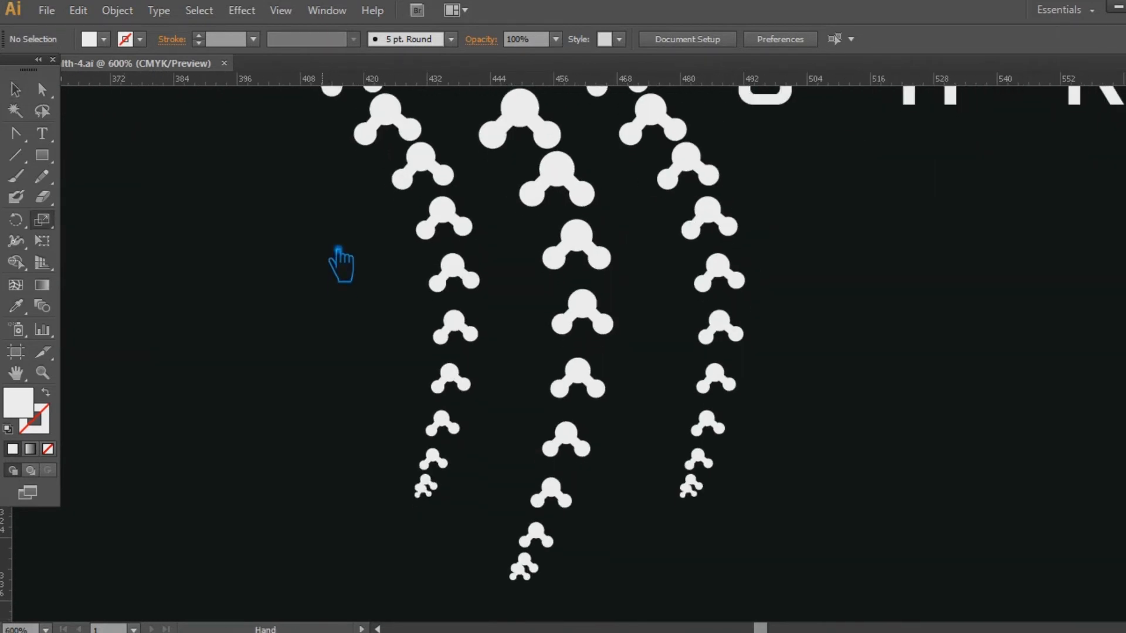
pyautogui.moveTo(30, 140); pyautogui.dragTo(84, 136)
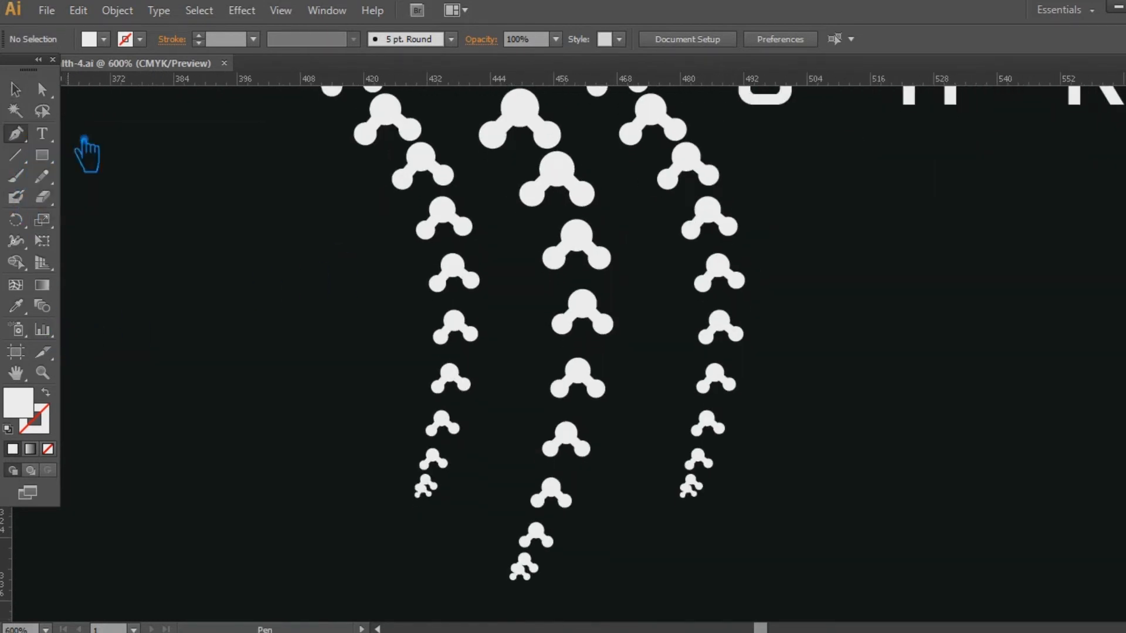
pyautogui.hotkey('shift', 'x')
pyautogui.click(48, 417)
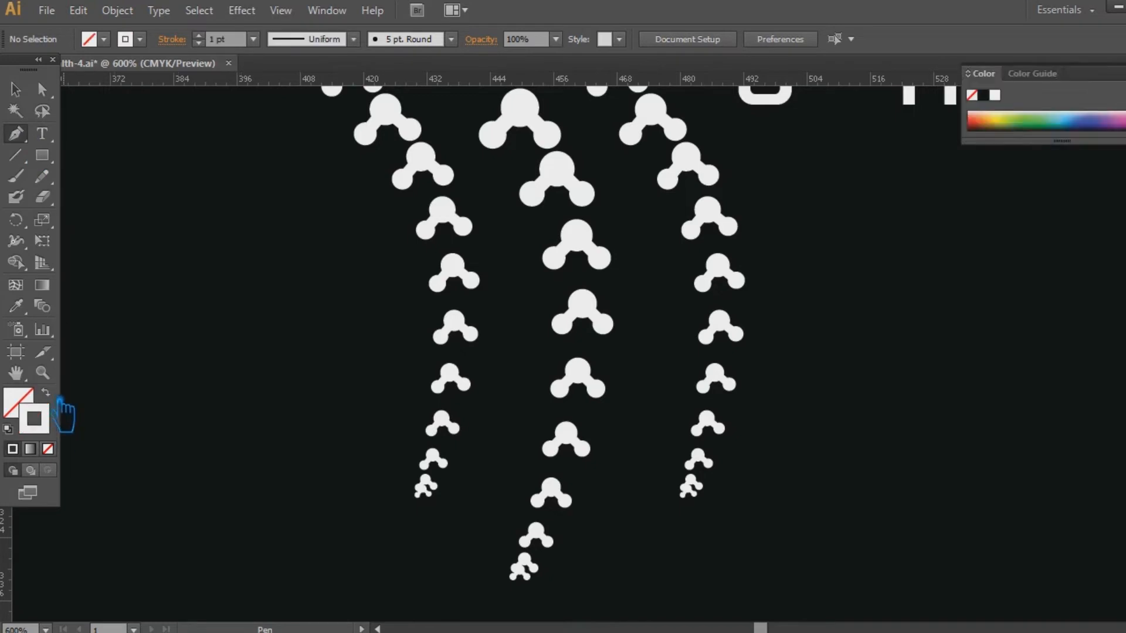
pyautogui.click(253, 39)
pyautogui.click(273, 58)
pyautogui.scroll(-3, 319, 432)
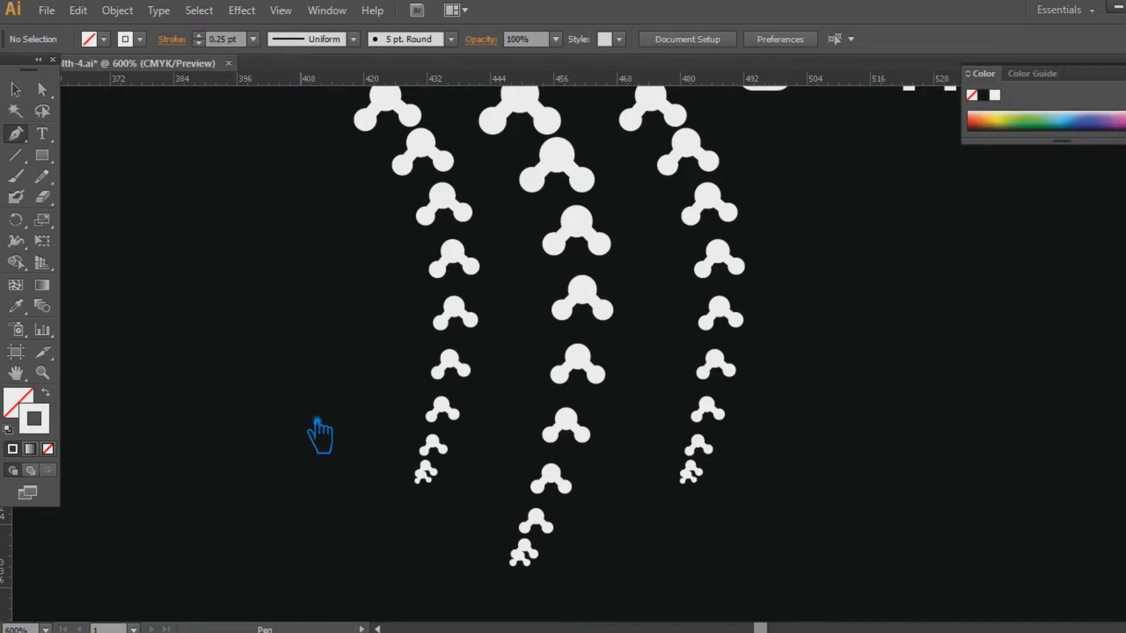
# Draw a Pen zigzag from the left strand's lowest molecule to the middle strand's second-lowest, then back to the left strand's third molecule up.
pyautogui.hotkey('ctrl', '+')
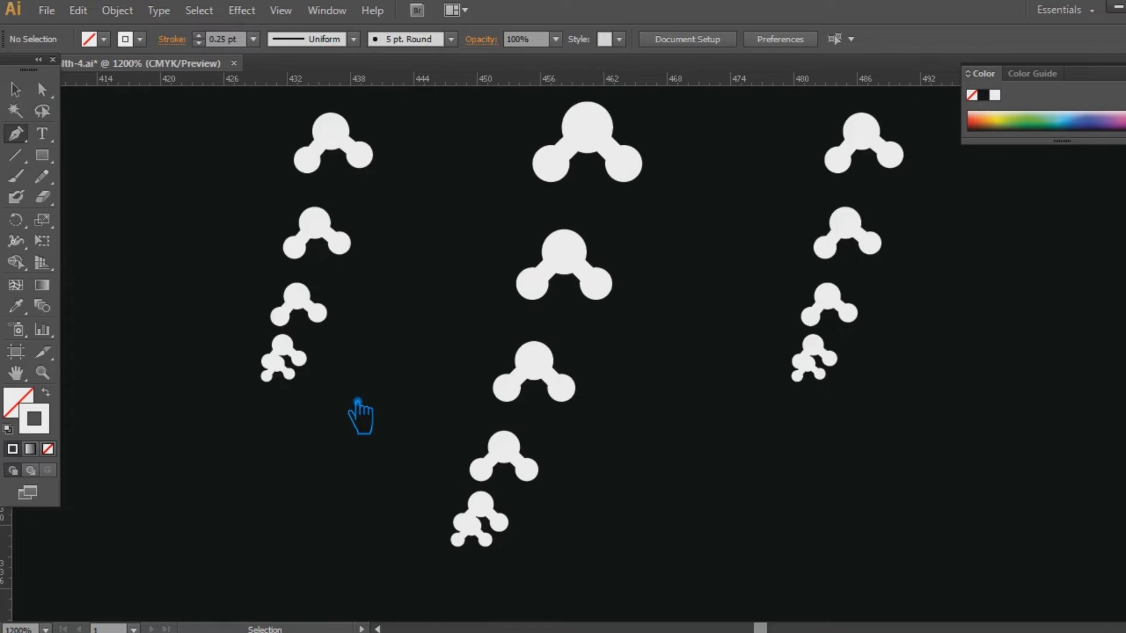
pyautogui.moveTo(368, 412); pyautogui.dragTo(540, 452)
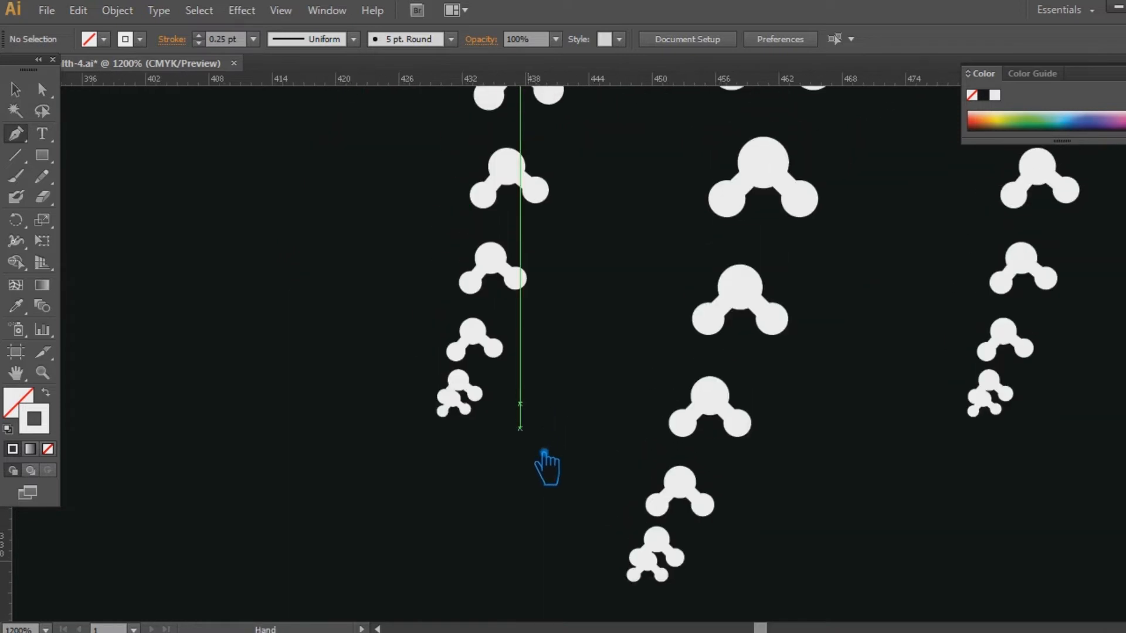
pyautogui.click(454, 400)
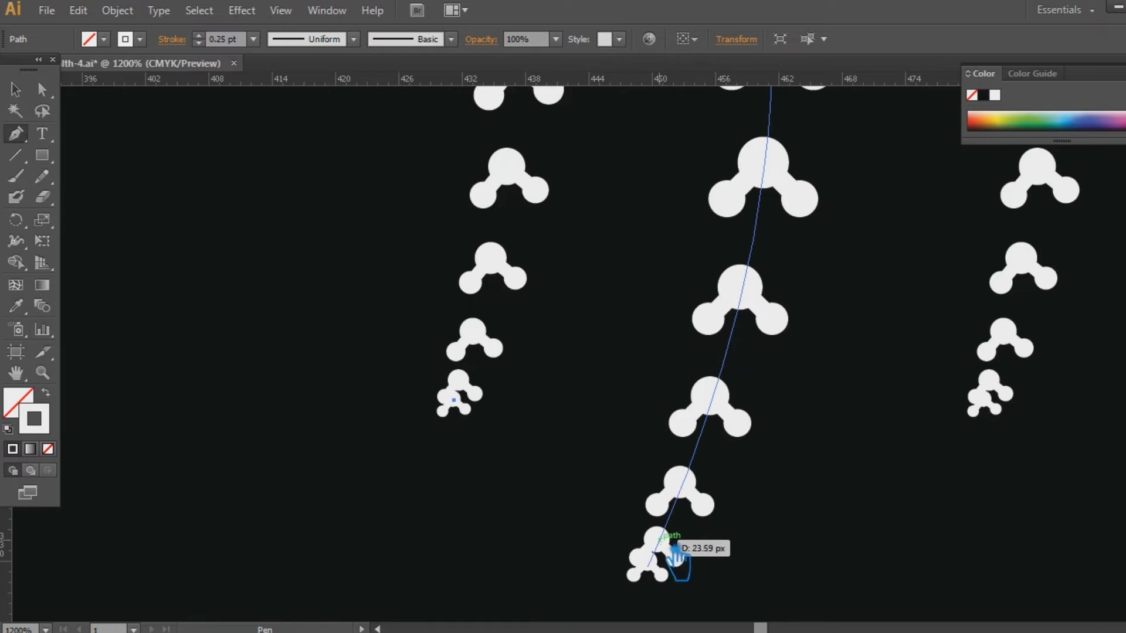
pyautogui.click(660, 539)
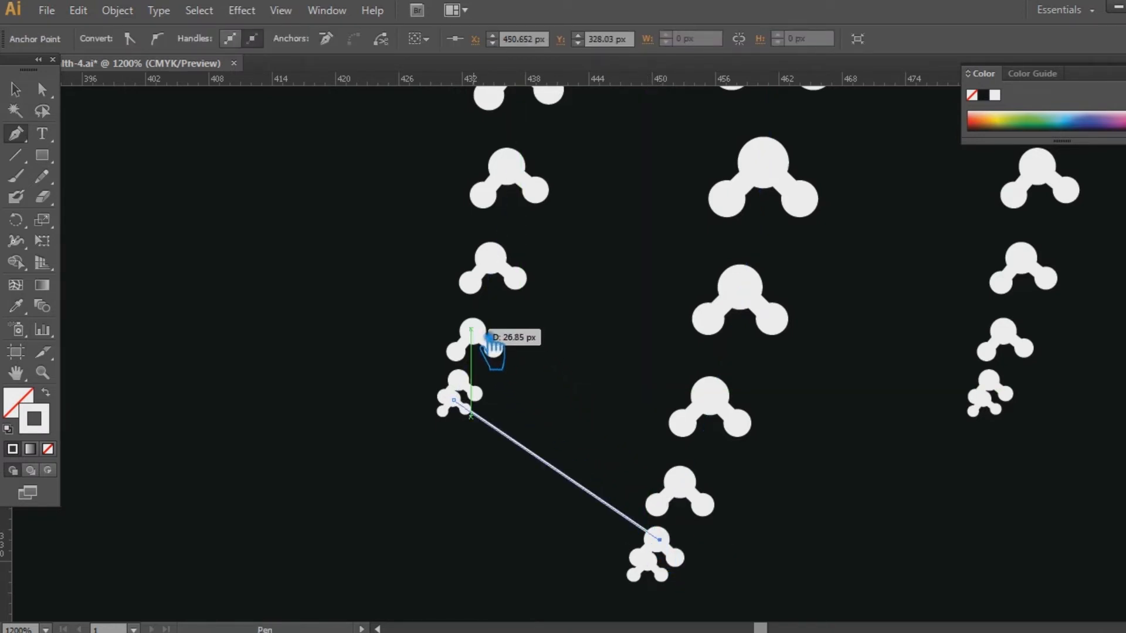
pyautogui.hotkey('ctrl', '+')
pyautogui.hotkey('ctrl', '+')
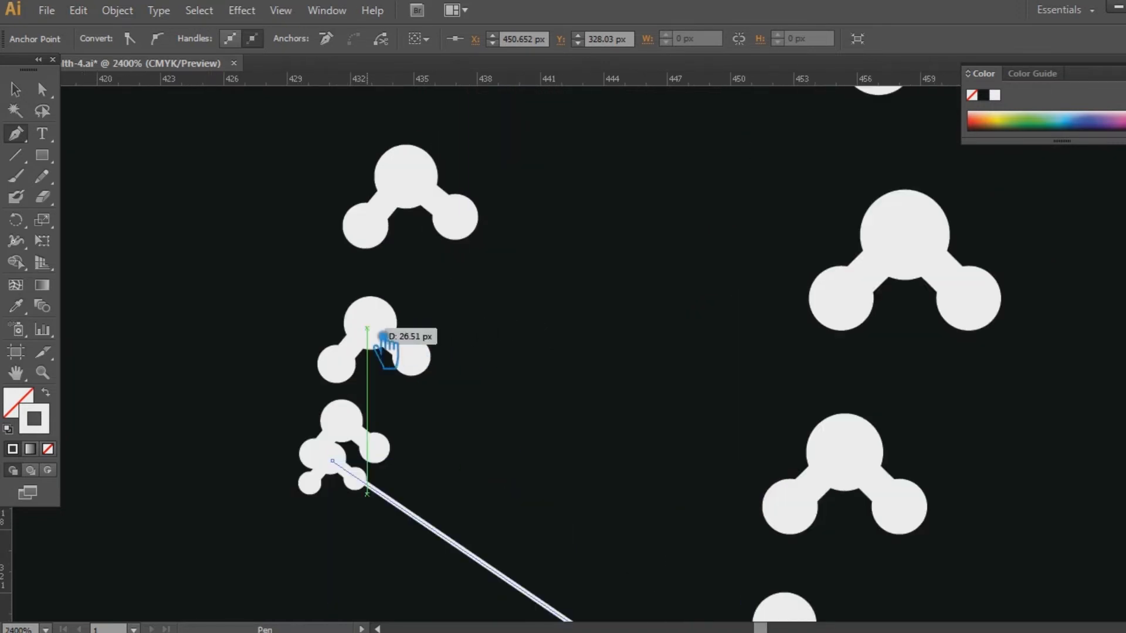
pyautogui.click(367, 323)
# Extend the zigzag upward across the lower strands, connecting every second molecule centre: middle, left, then middle strand.
pyautogui.moveTo(651, 432); pyautogui.dragTo(523, 305)
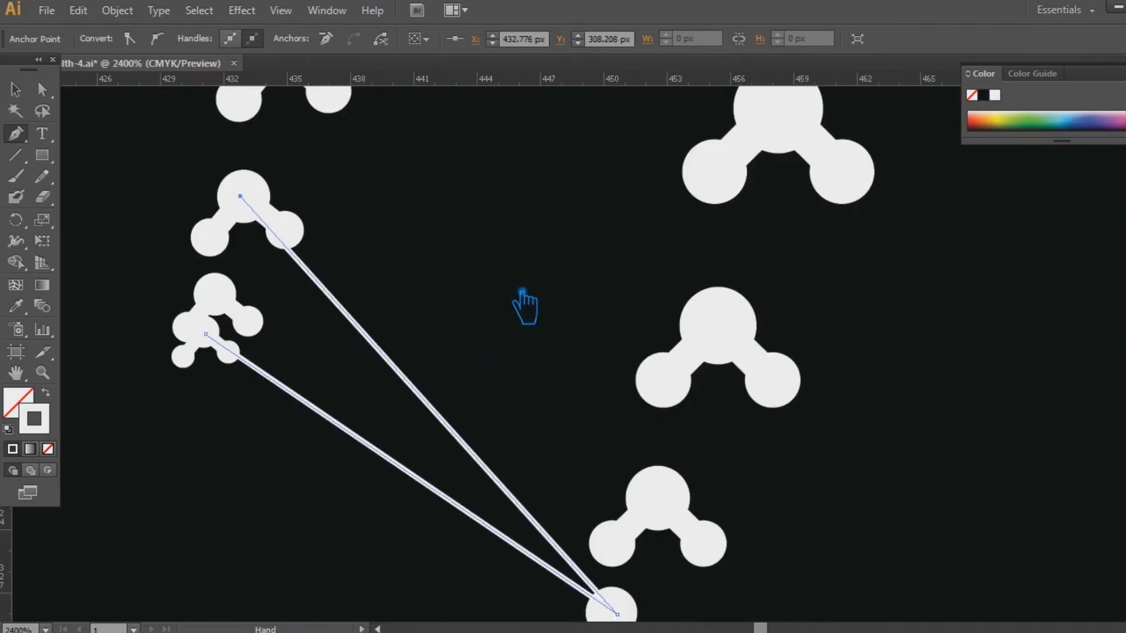
pyautogui.click(720, 327)
pyautogui.moveTo(702, 220); pyautogui.dragTo(842, 474)
pyautogui.moveTo(697, 344); pyautogui.dragTo(728, 472)
pyautogui.click(481, 246)
pyautogui.click(1006, 247)
pyautogui.moveTo(917, 259); pyautogui.dragTo(686, 585)
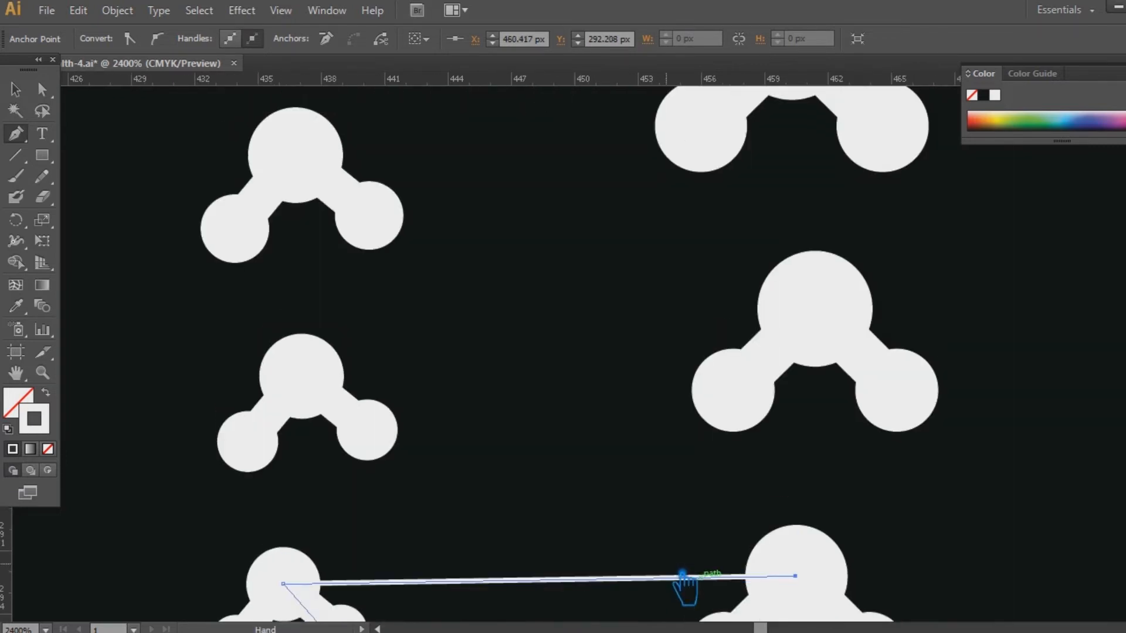
# Carry the zigzag to the next alternate left and middle molecules, re-placing the middle anchor closer to its circle's centre.
pyautogui.click(310, 163)
pyautogui.moveTo(798, 210); pyautogui.dragTo(832, 366)
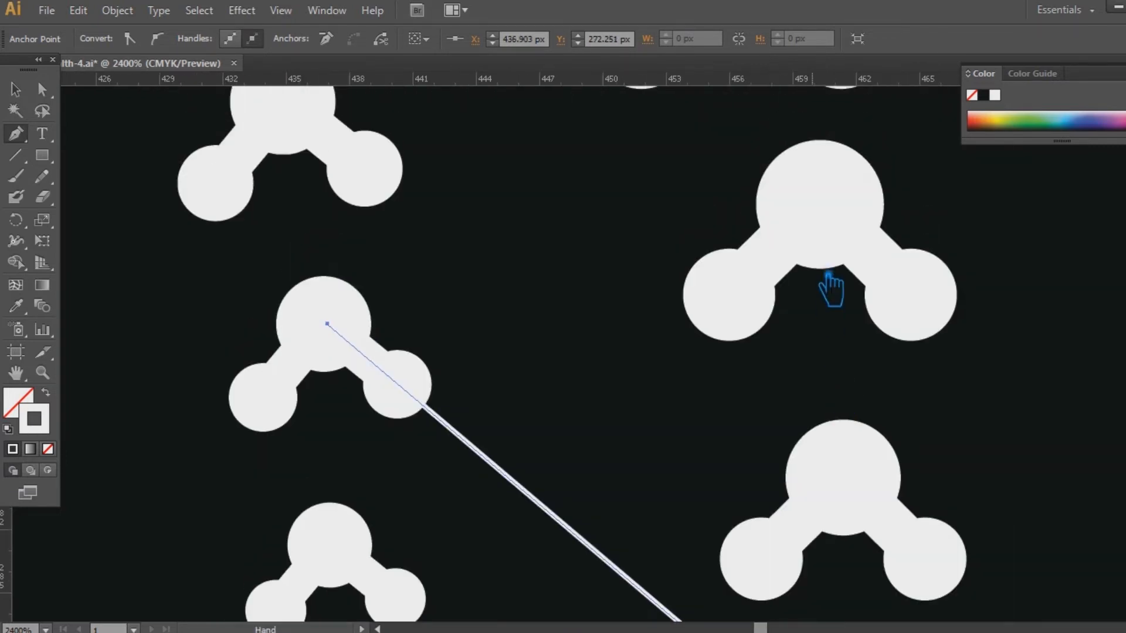
pyautogui.click(823, 190)
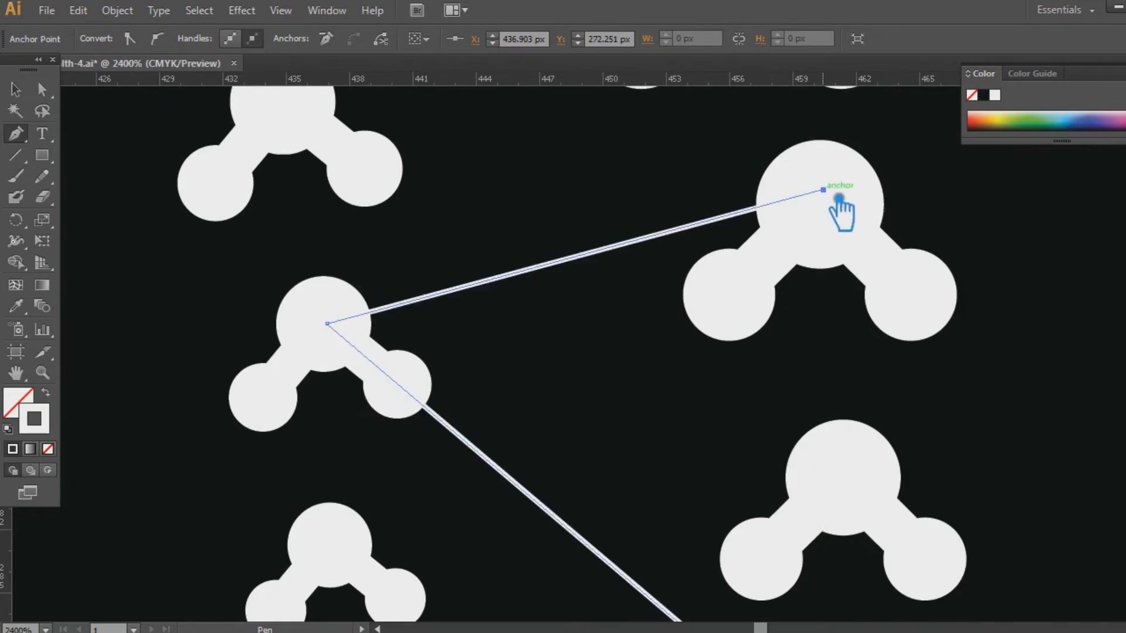
pyautogui.moveTo(660, 150); pyautogui.dragTo(757, 106)
pyautogui.moveTo(794, 222); pyautogui.dragTo(821, 375)
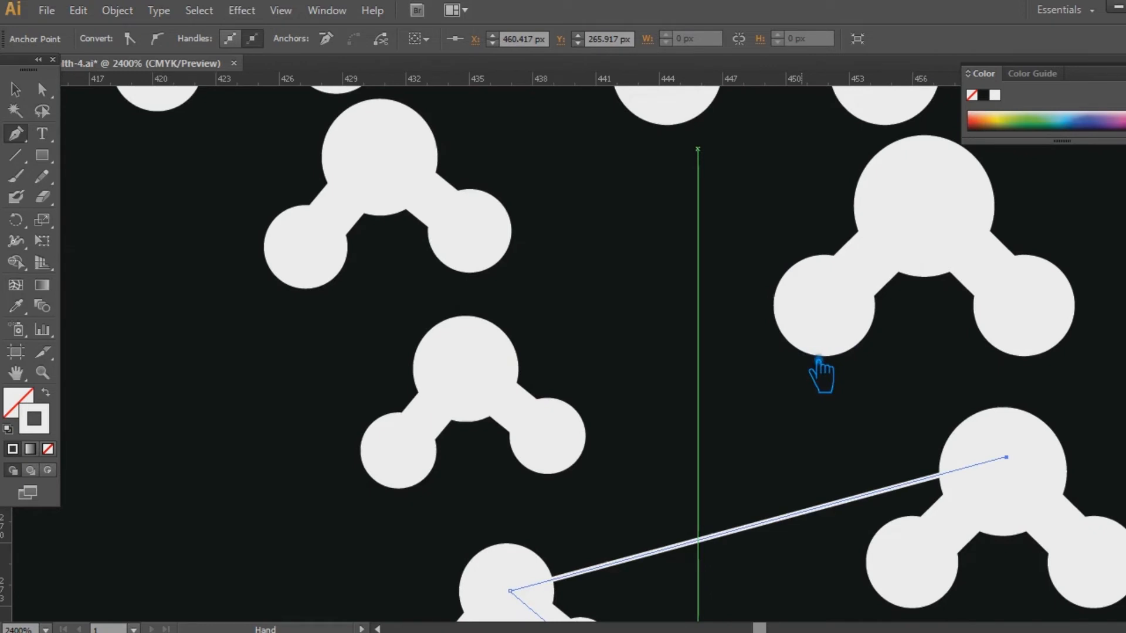
pyautogui.hotkey('ctrl', 'z')
pyautogui.click(1006, 471)
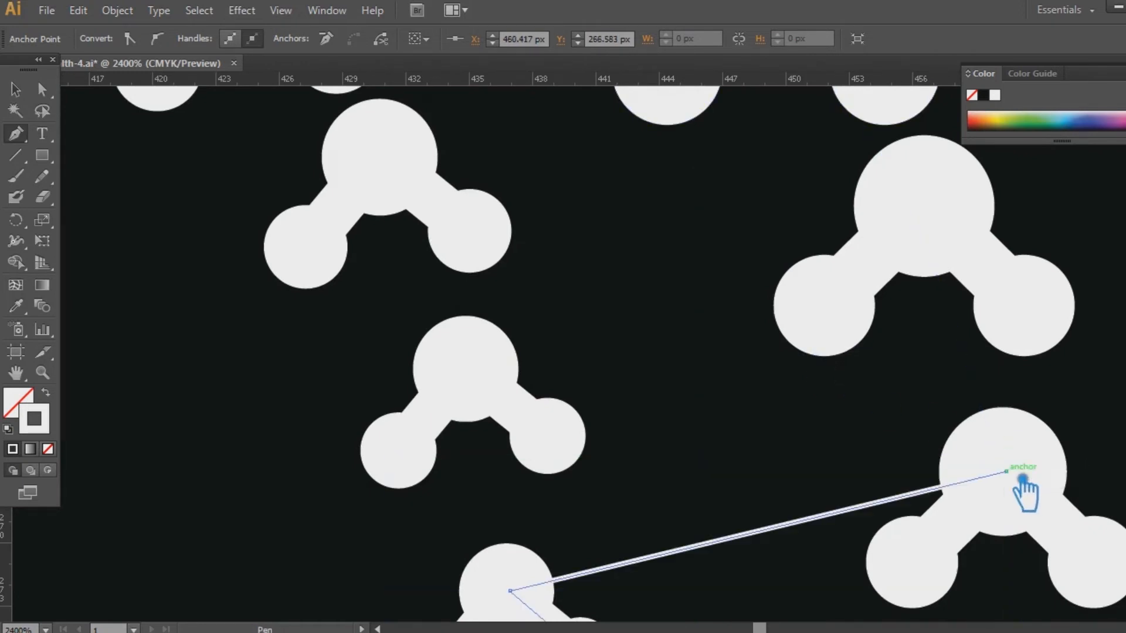
# Continue the zigzag up through the strands' central bend with anchors on alternate left, middle, left and middle molecules.
pyautogui.click(382, 156)
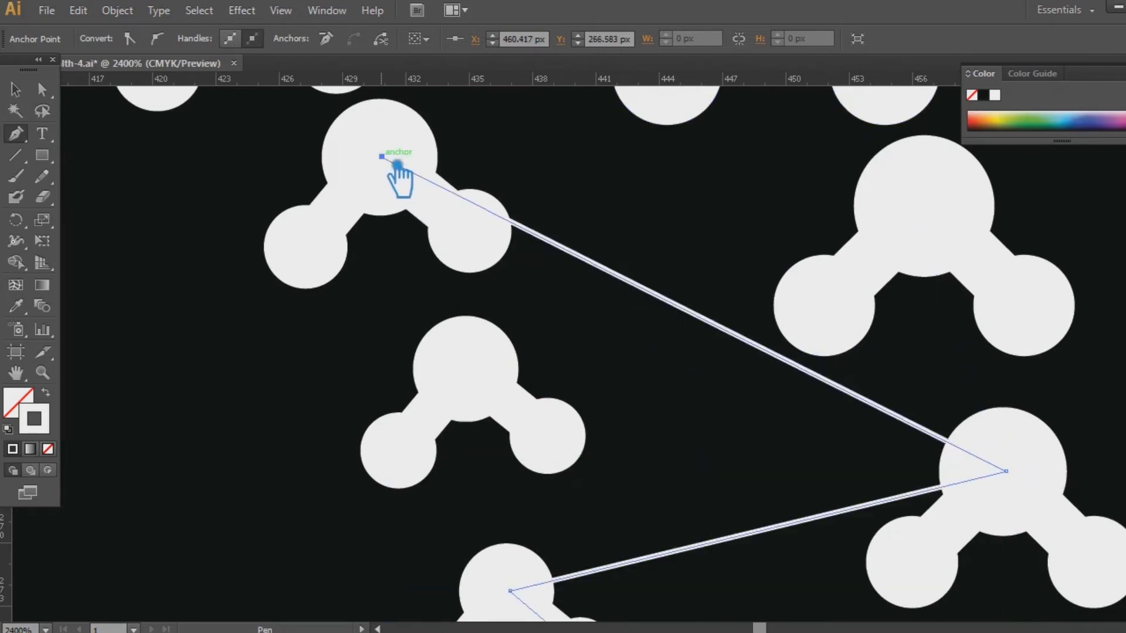
pyautogui.moveTo(809, 276); pyautogui.dragTo(893, 515)
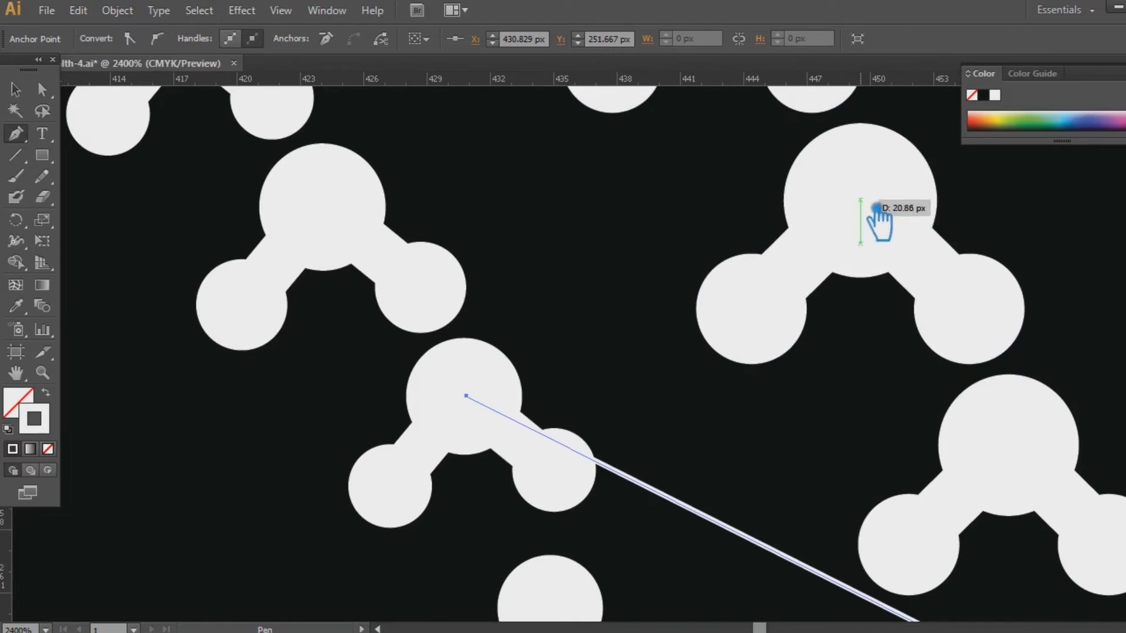
pyautogui.click(860, 202)
pyautogui.moveTo(690, 259); pyautogui.dragTo(887, 470)
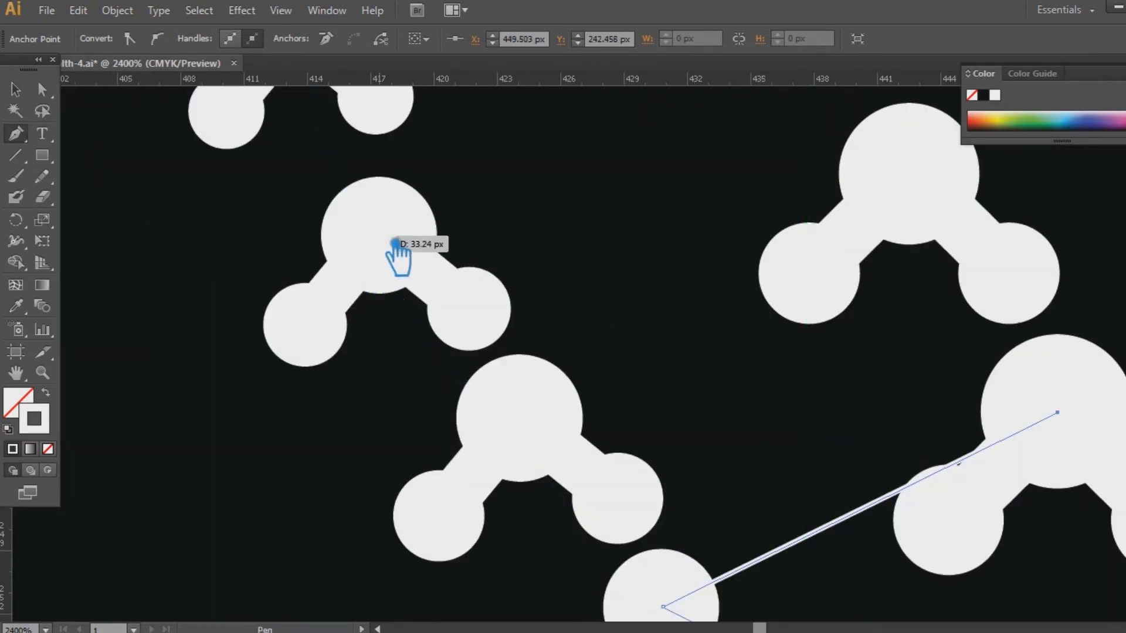
pyautogui.click(379, 235)
pyautogui.moveTo(473, 231); pyautogui.dragTo(541, 529)
pyautogui.click(875, 212)
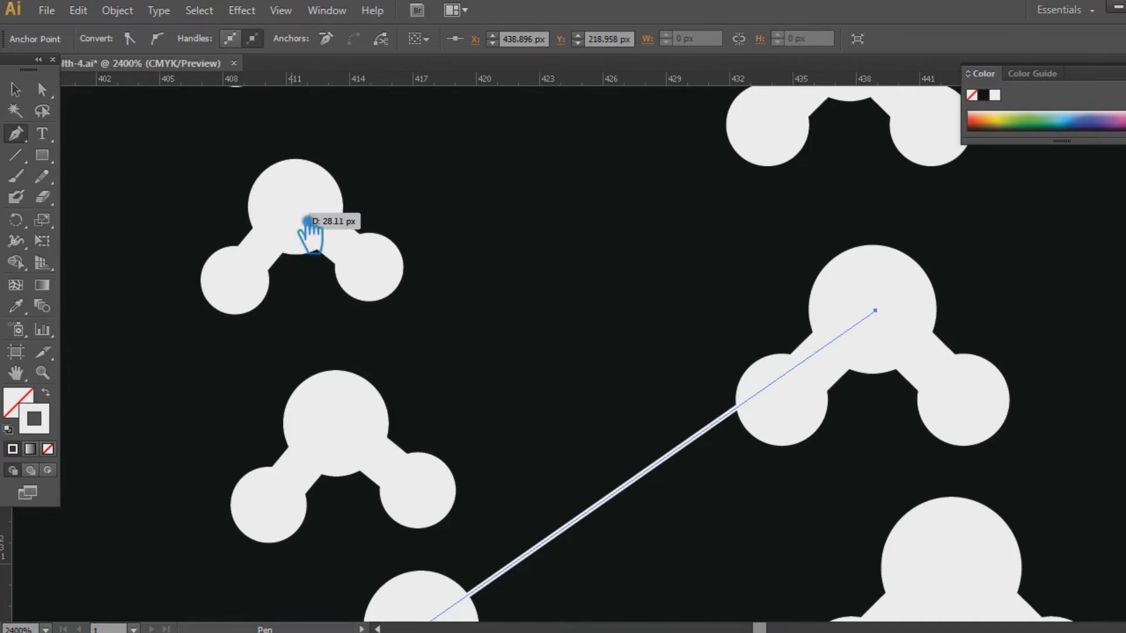
# Continue the zigzag above the bend, adding anchors on left, middle, left and middle molecule centres.
pyautogui.click(295, 206)
pyautogui.moveTo(540, 201); pyautogui.dragTo(477, 500)
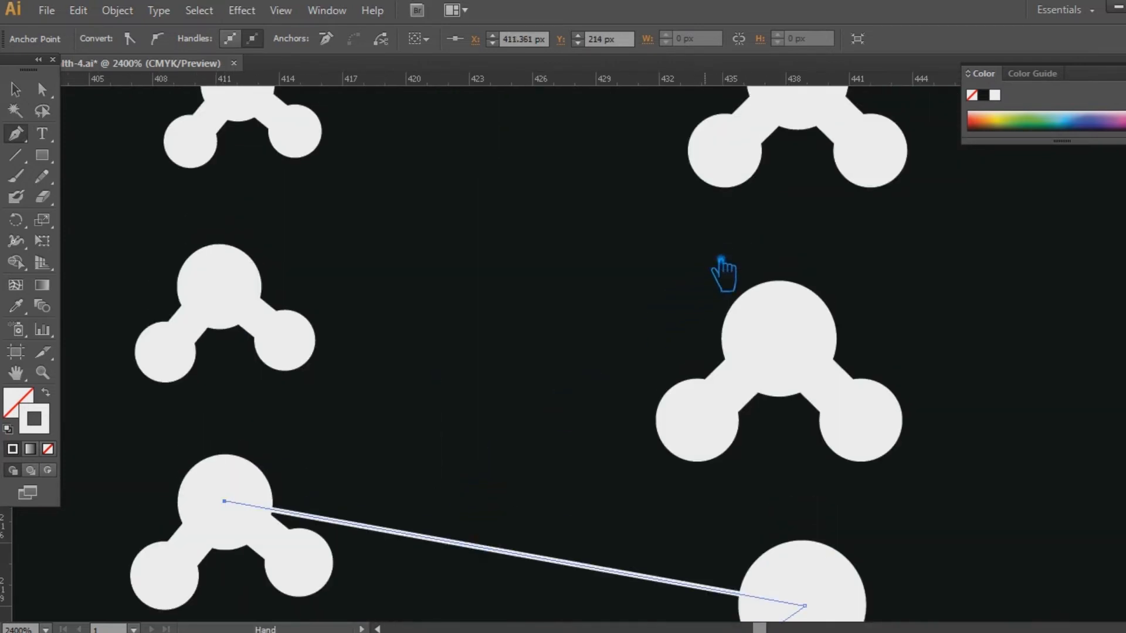
pyautogui.moveTo(722, 264); pyautogui.dragTo(713, 348)
pyautogui.click(801, 164)
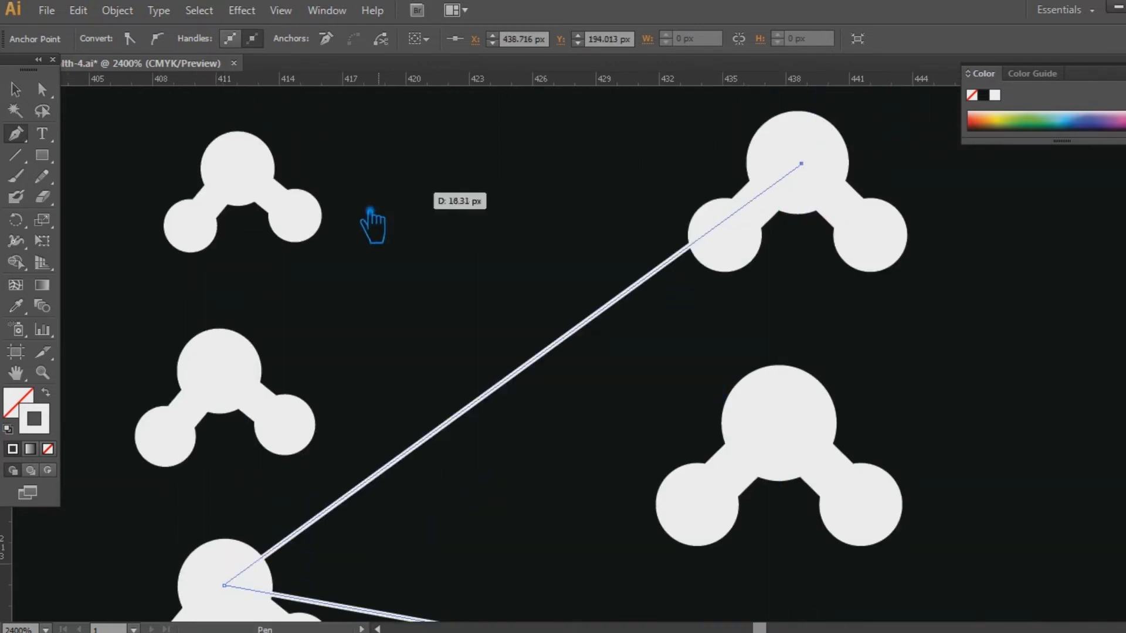
pyautogui.click(251, 176)
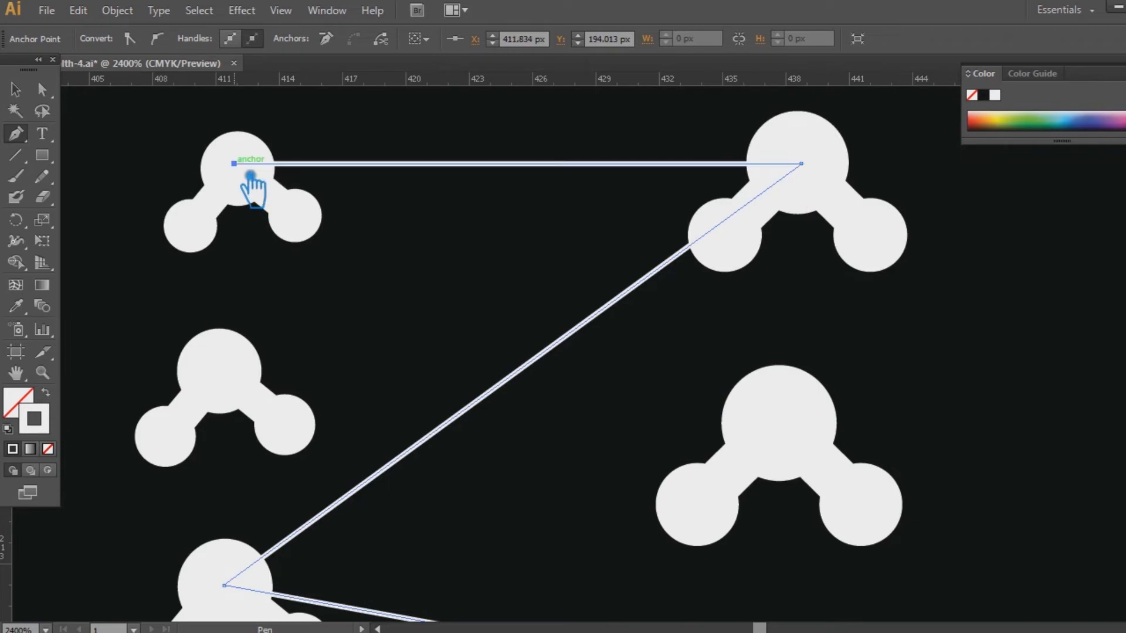
pyautogui.moveTo(423, 195); pyautogui.dragTo(432, 502)
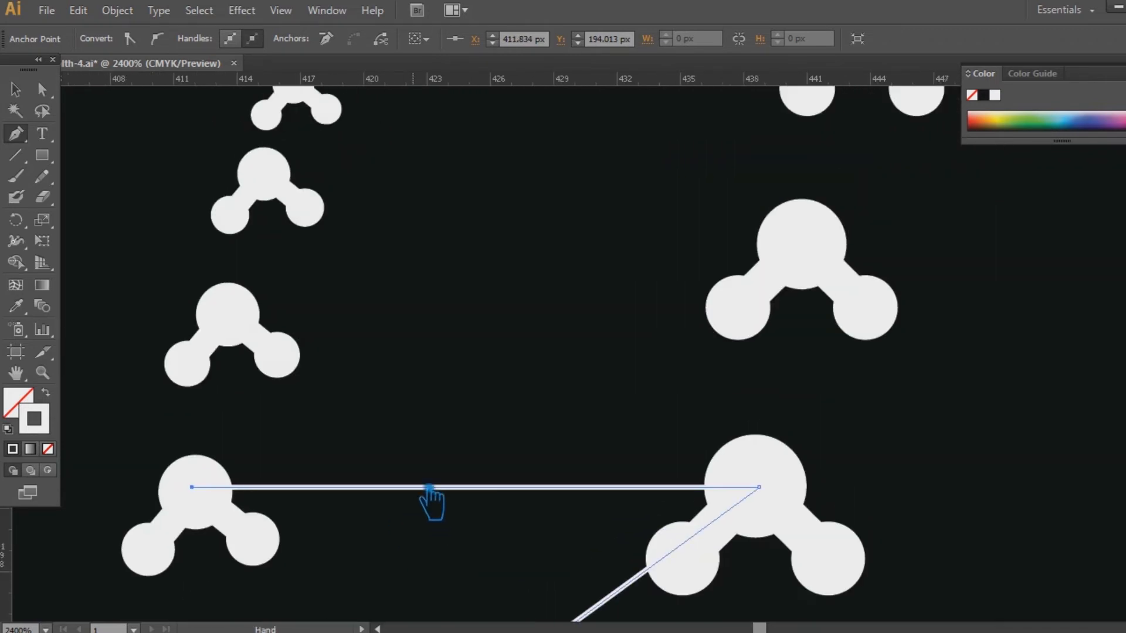
pyautogui.click(807, 245)
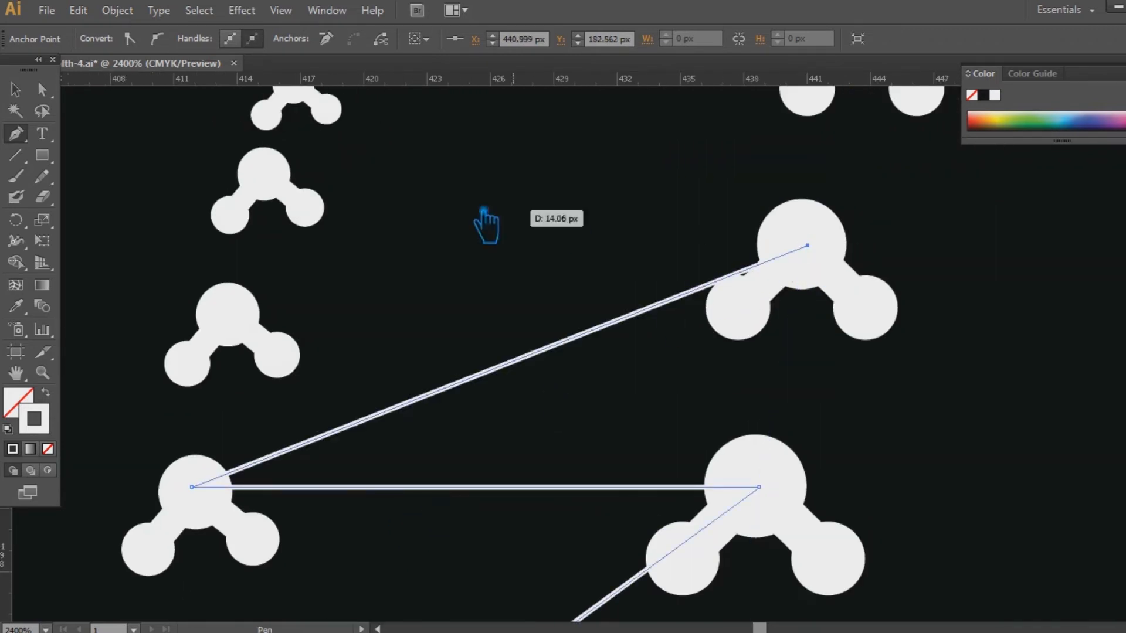
# Finish the zigzag across the strands' upper ends, ending at the left strand's topmost molecule, and deselect it.
pyautogui.click(283, 184)
pyautogui.moveTo(583, 211); pyautogui.dragTo(540, 422)
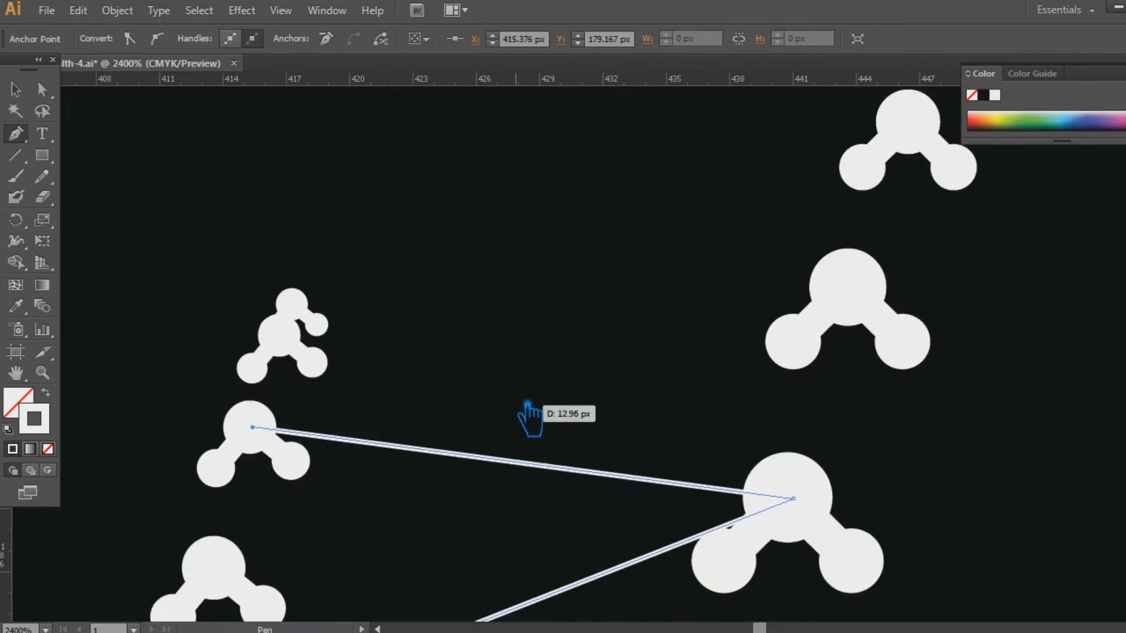
pyautogui.click(915, 123)
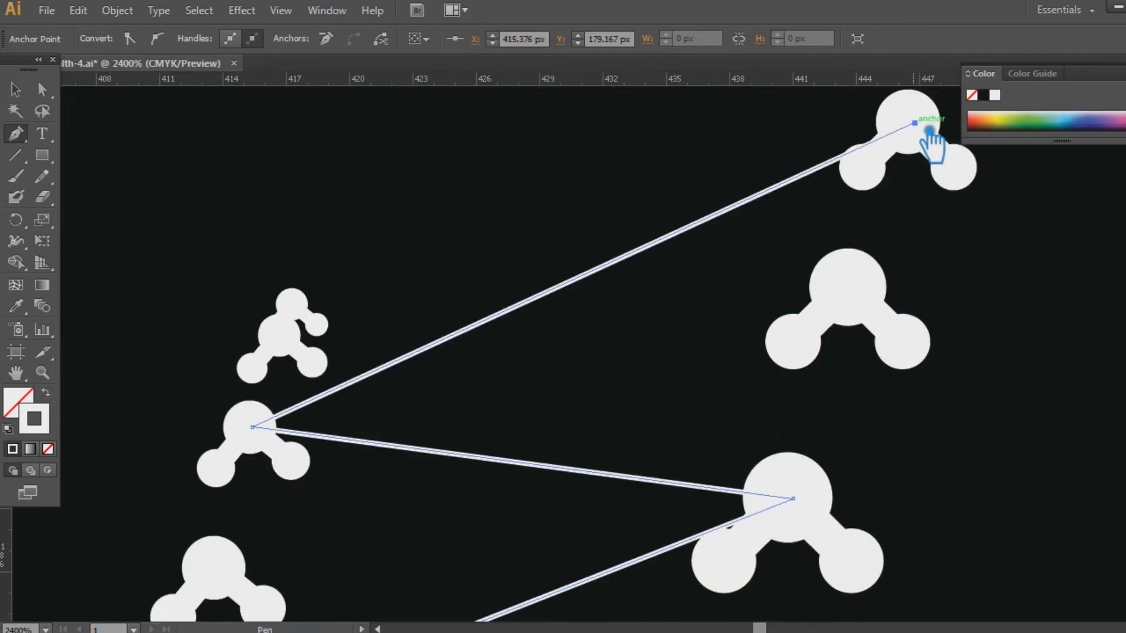
pyautogui.click(295, 305)
pyautogui.moveTo(546, 314); pyautogui.dragTo(469, 439)
pyautogui.moveTo(816, 189); pyautogui.dragTo(527, 372)
pyautogui.moveTo(333, 449); pyautogui.dragTo(741, 279)
pyautogui.scroll(-7, 680, 293)
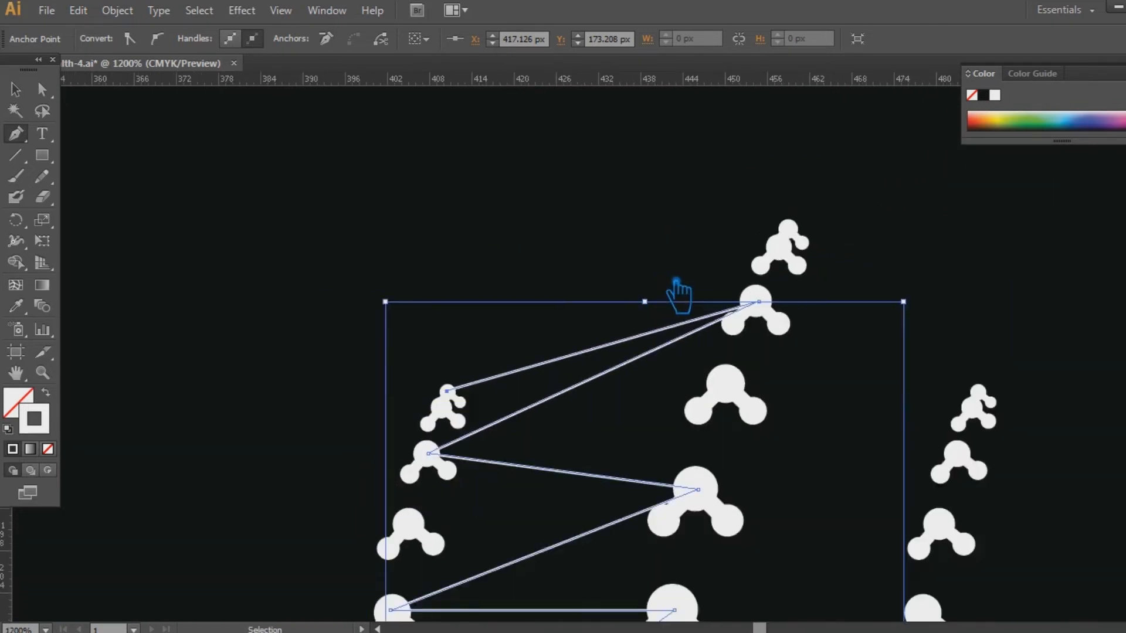
pyautogui.click(16, 91)
pyautogui.click(424, 314)
pyautogui.moveTo(440, 347); pyautogui.dragTo(373, 276)
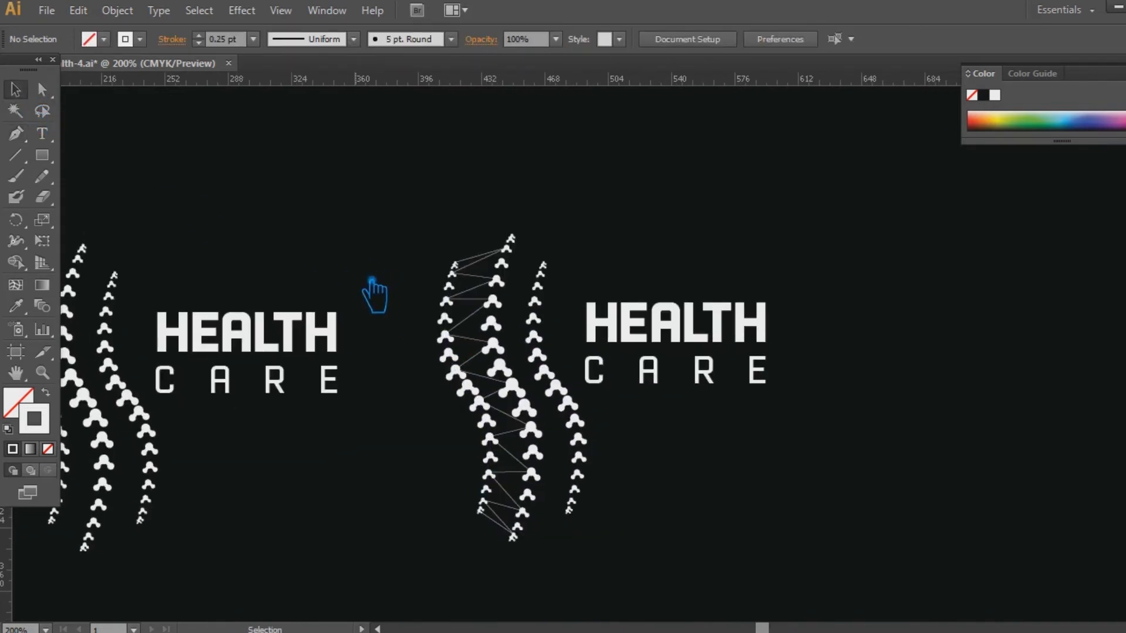
# Separate the right logo's rightmost strand from its group and delete it.
pyautogui.click(592, 400)
pyautogui.rightClick(580, 396)
pyautogui.click(648, 503)
pyautogui.click(616, 434)
pyautogui.click(573, 391)
pyautogui.press('Delete')
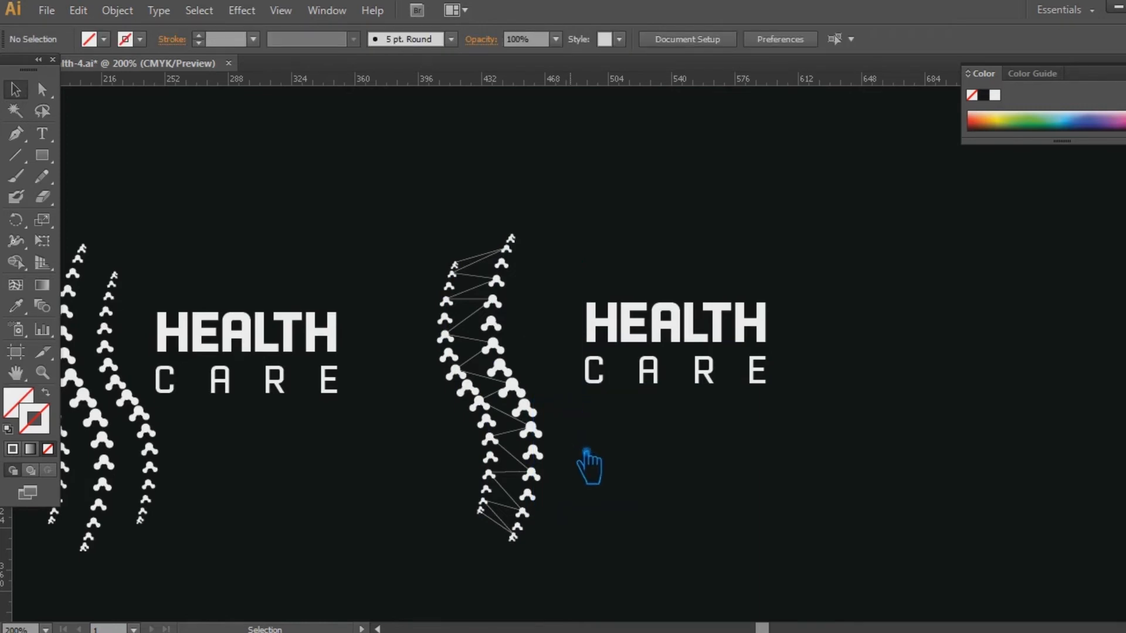
pyautogui.hotkey('ctrl', '+')
pyautogui.hotkey('ctrl', '+')
pyautogui.hotkey('ctrl', '+')
pyautogui.moveTo(455, 367); pyautogui.dragTo(781, 461)
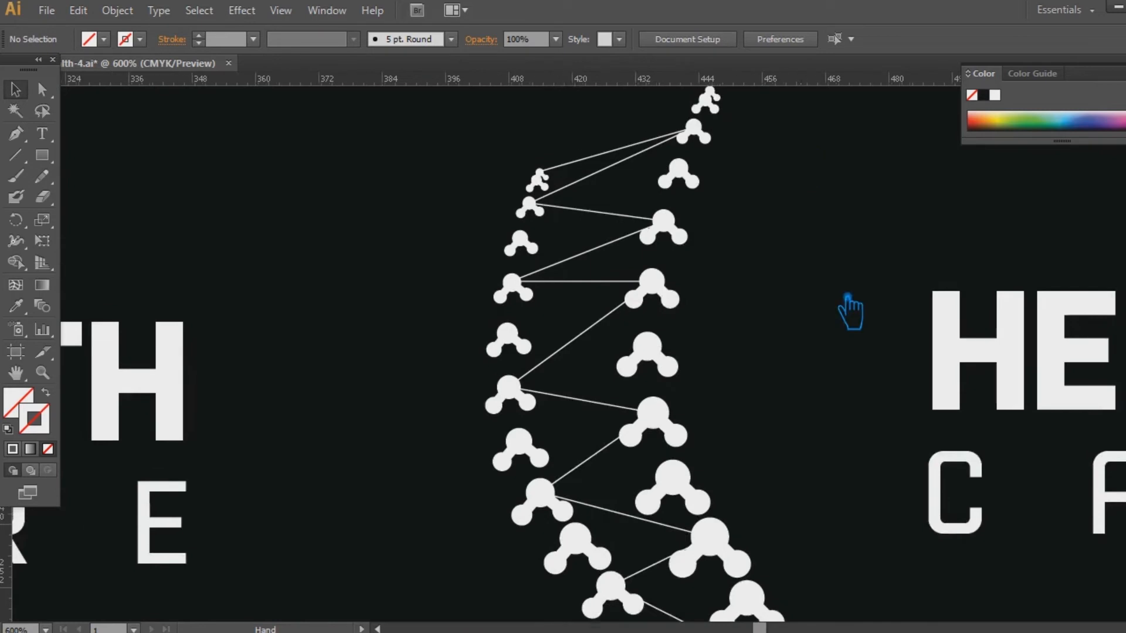
pyautogui.moveTo(813, 220); pyautogui.dragTo(557, 448)
pyautogui.hotkey('ctrl', '+')
pyautogui.hotkey('ctrl', '+')
pyautogui.hotkey('ctrl', '+')
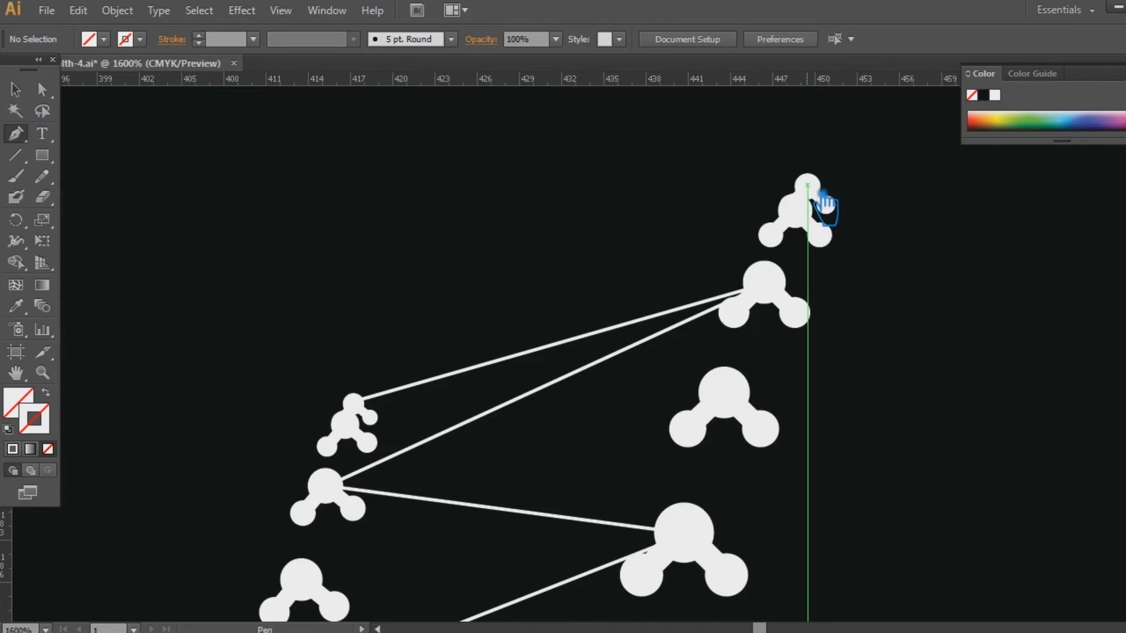
pyautogui.click(808, 185)
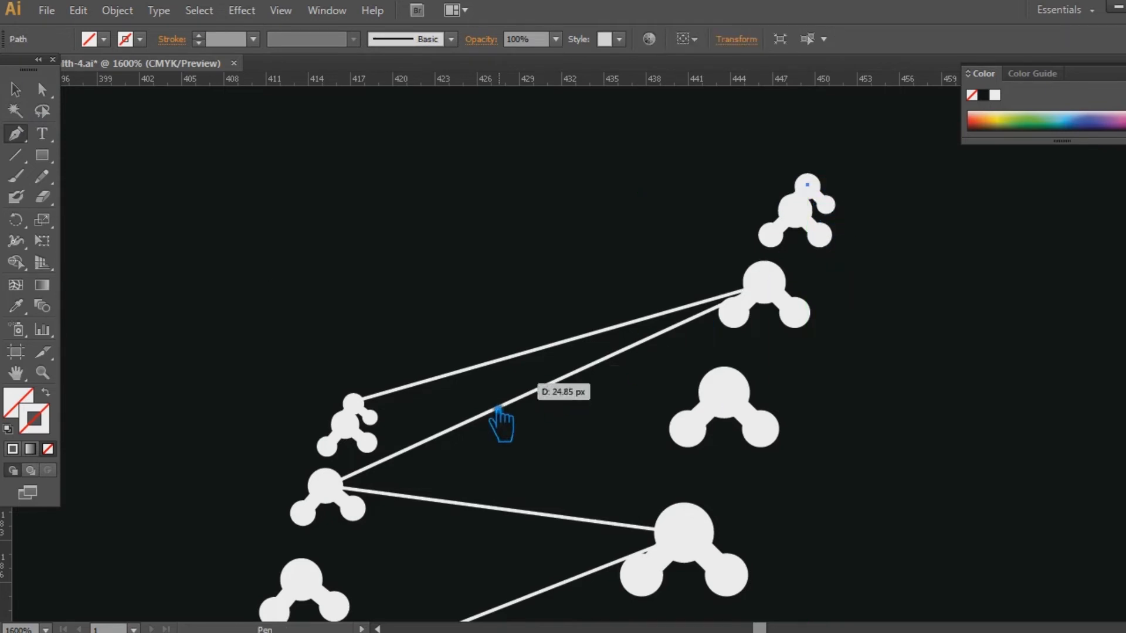
pyautogui.click(360, 438)
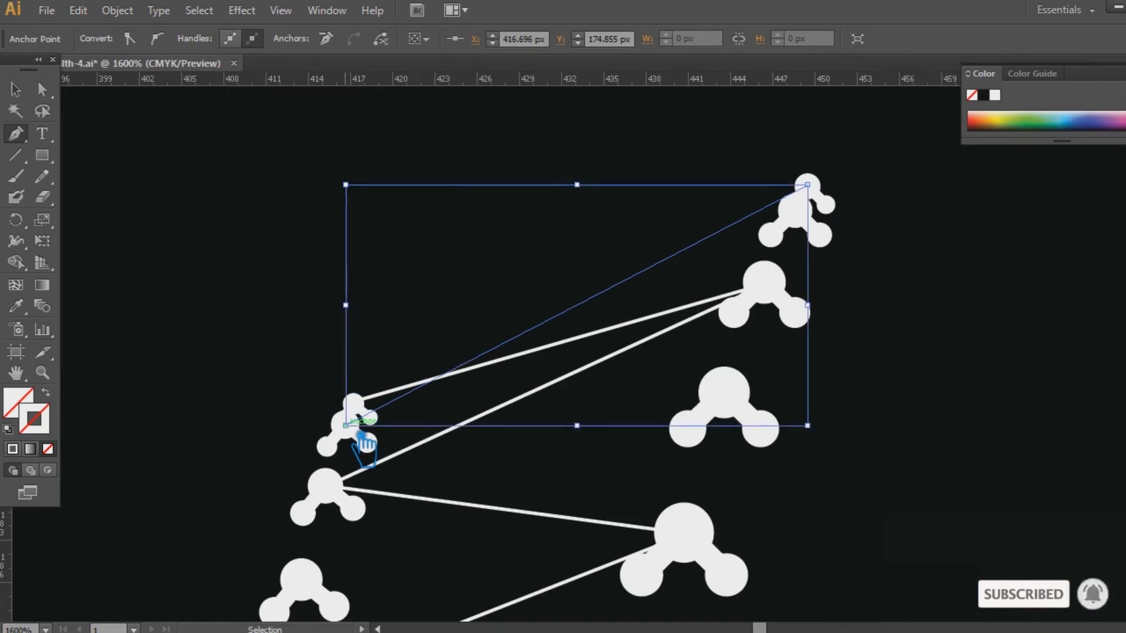
pyautogui.hotkey('ctrl', 'z')
pyautogui.hotkey('ctrl', 'z')
# Pick up the existing zigzag's white 0.25 pt stroke with no fill for new paths, then deselect the zigzag.
pyautogui.keyDown('ctrl'); pyautogui.click(370, 413); pyautogui.keyUp('ctrl')
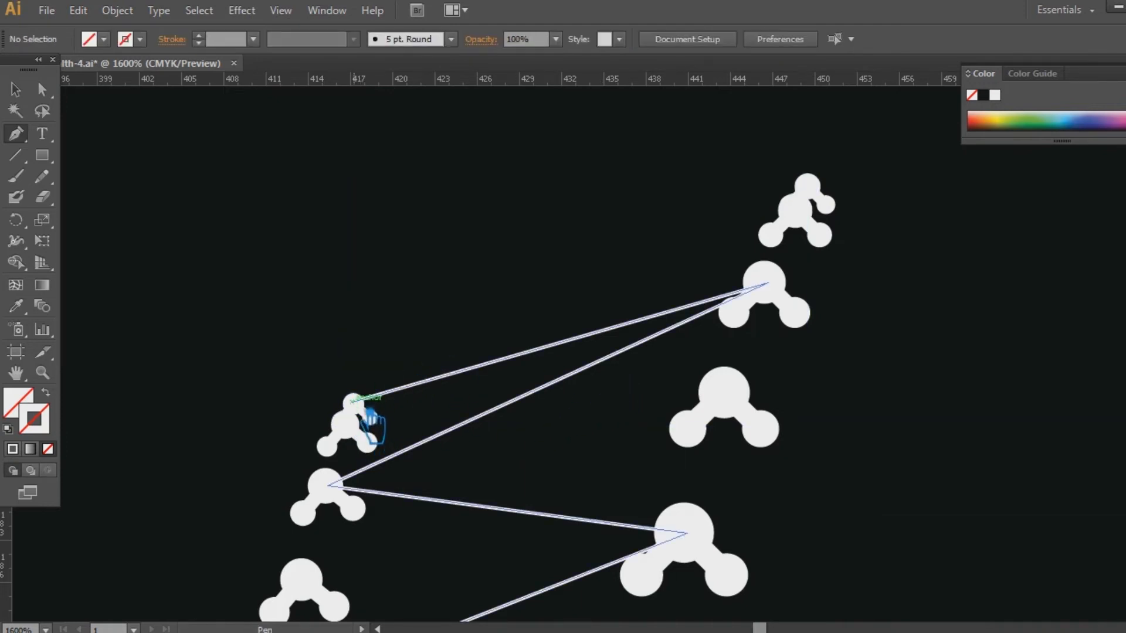
pyautogui.click(365, 411)
pyautogui.moveTo(826, 201); pyautogui.dragTo(823, 199)
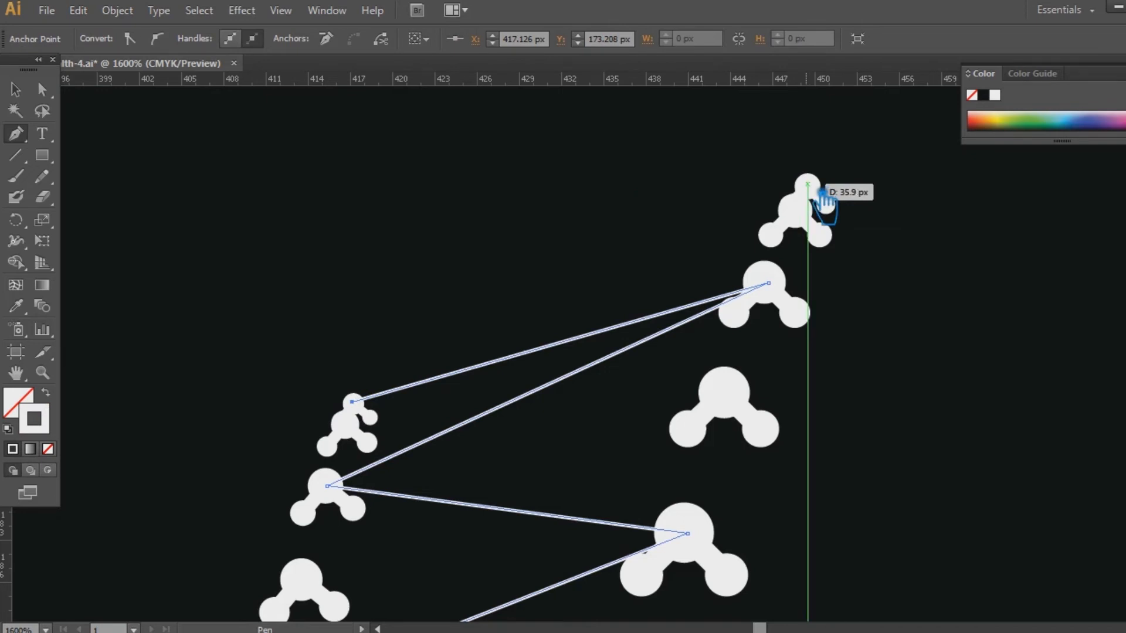
pyautogui.moveTo(824, 199); pyautogui.dragTo(821, 202)
pyautogui.click(15, 89)
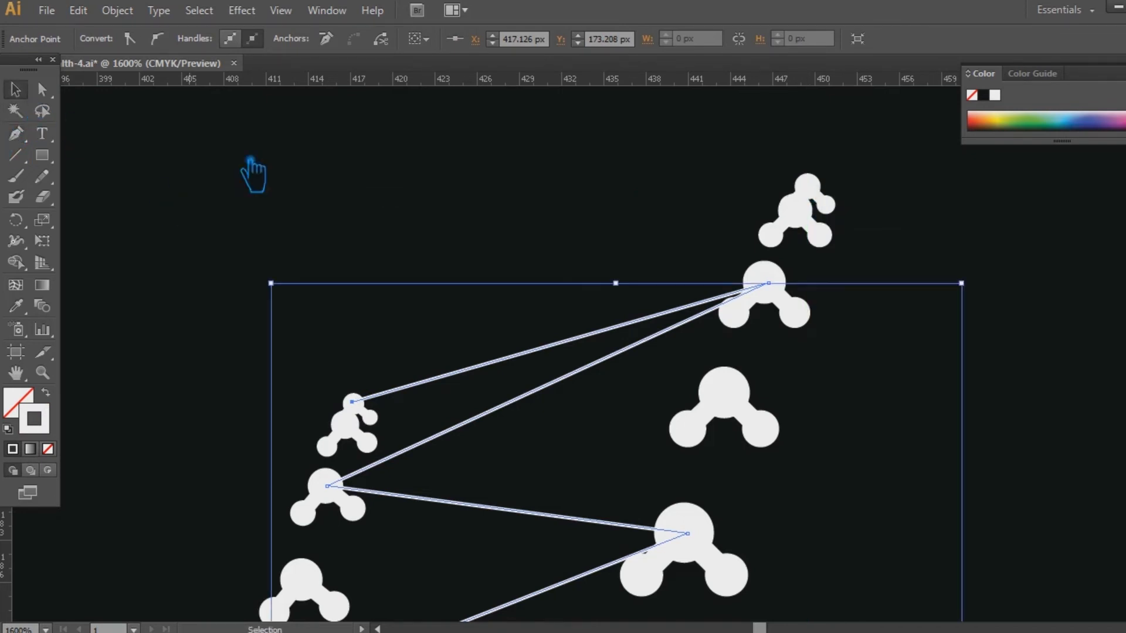
pyautogui.click(247, 164)
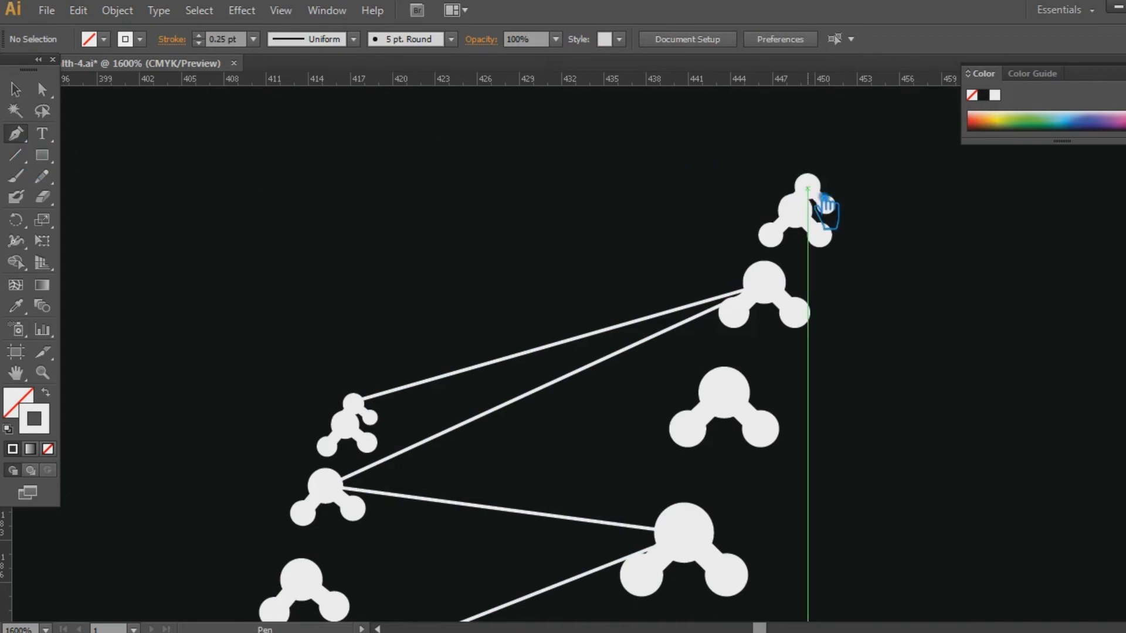
# Start a second zigzag with the Pen tool at the right strand's topmost molecule, alternating between the strands' upper molecules down to the third-row pair.
pyautogui.click(807, 185)
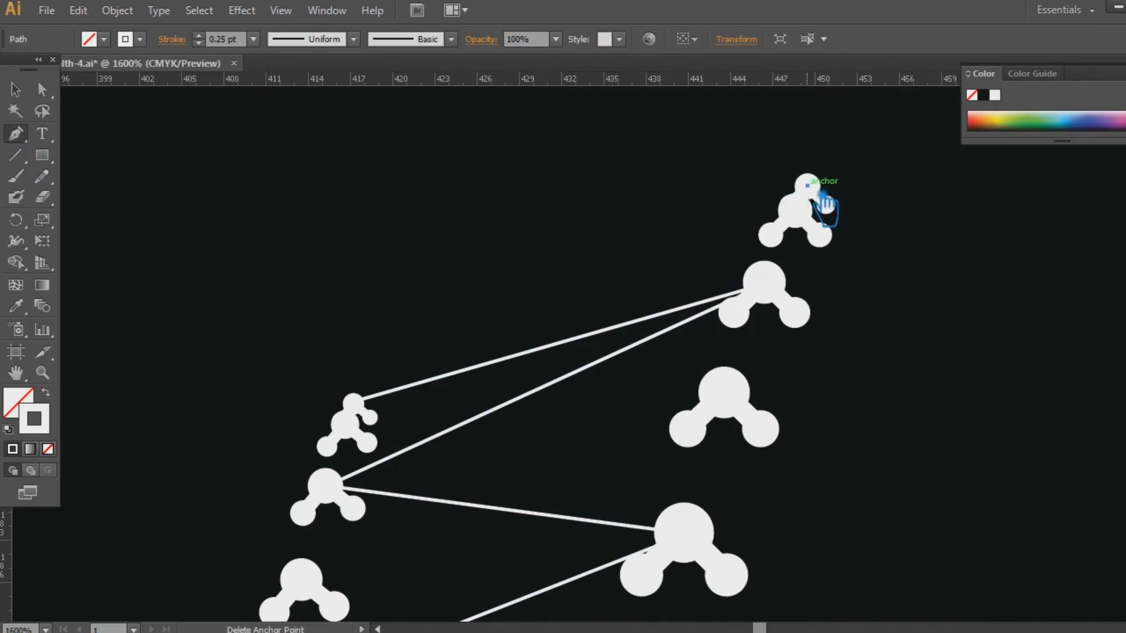
pyautogui.click(344, 429)
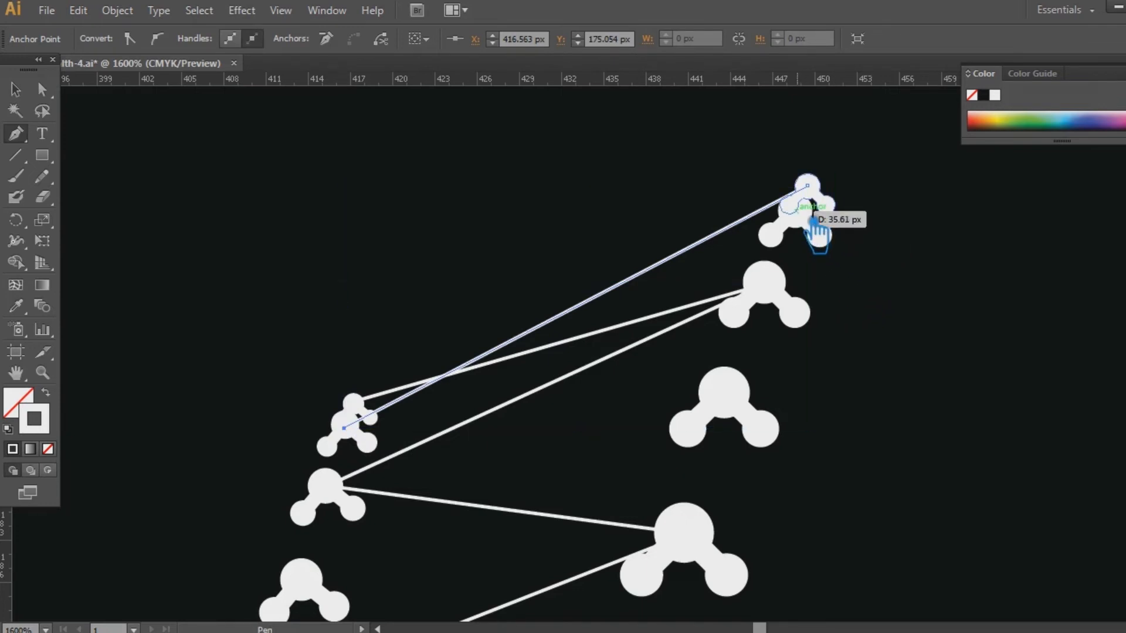
pyautogui.click(811, 218)
pyautogui.scroll(-3, 692, 334)
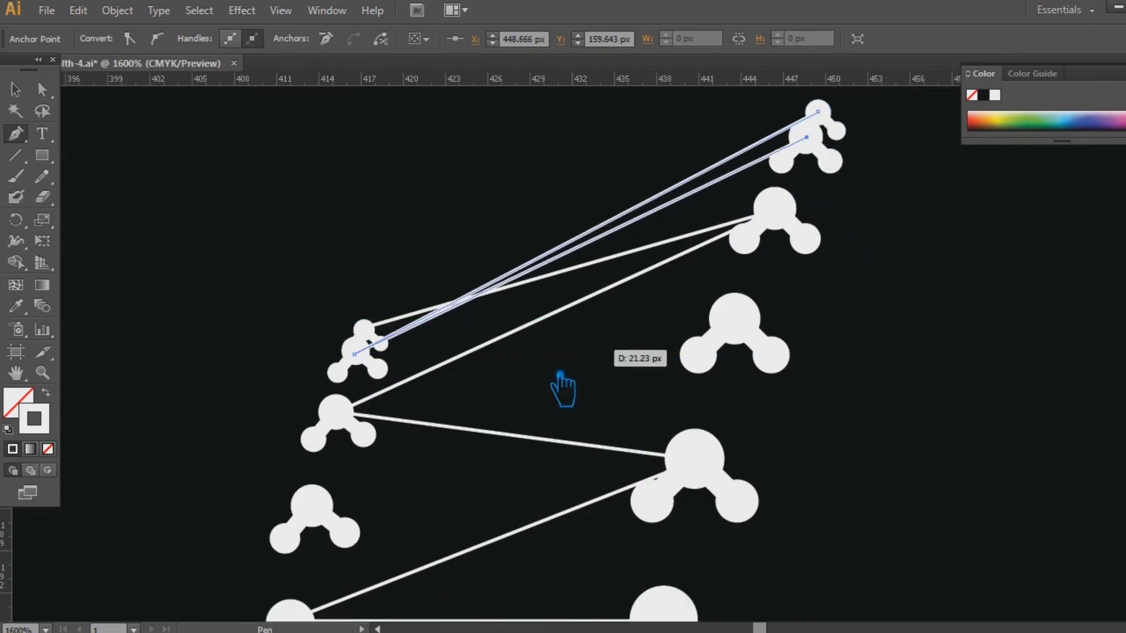
pyautogui.click(317, 512)
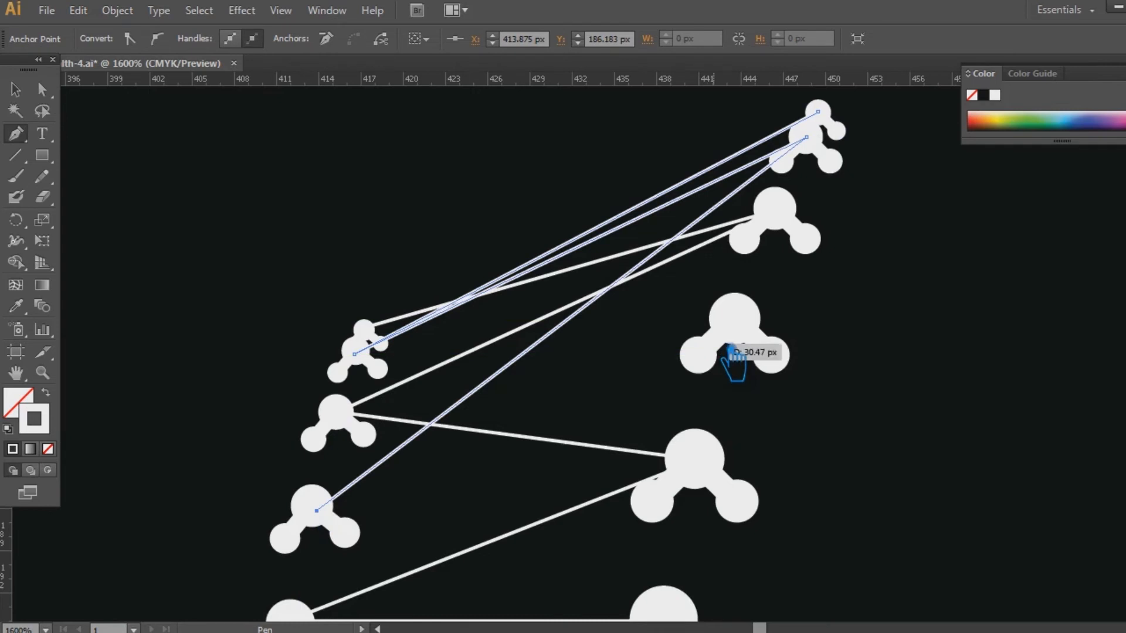
pyautogui.click(739, 319)
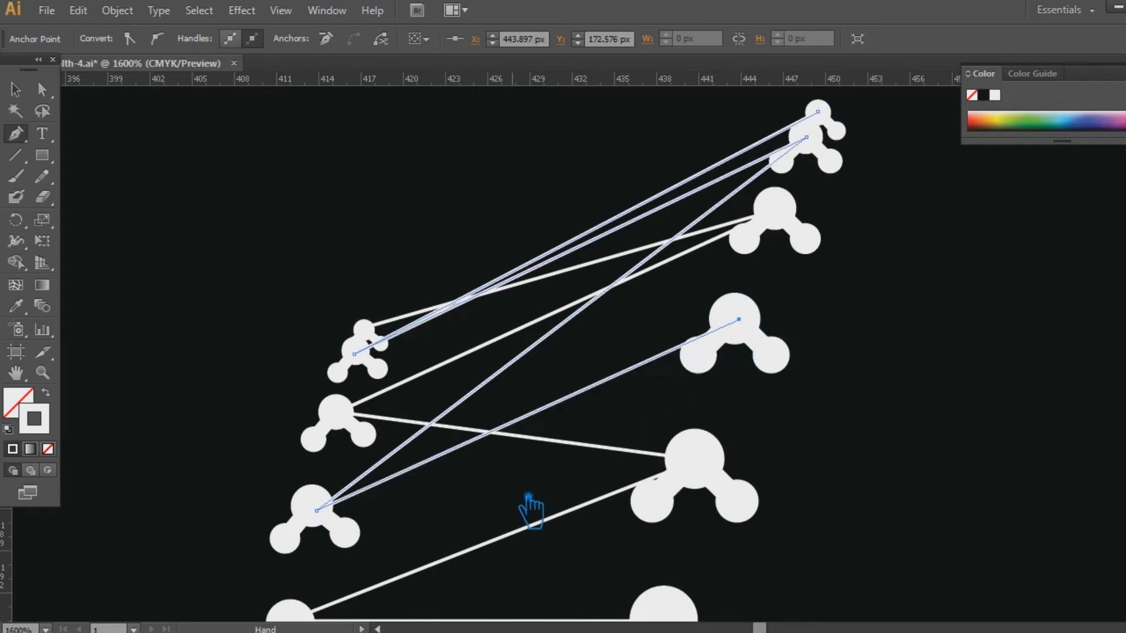
# Extend the second zigzag down to the bend, adding anchors on skipped molecule centres in the order left, right, left, right.
pyautogui.moveTo(528, 510); pyautogui.dragTo(560, 316)
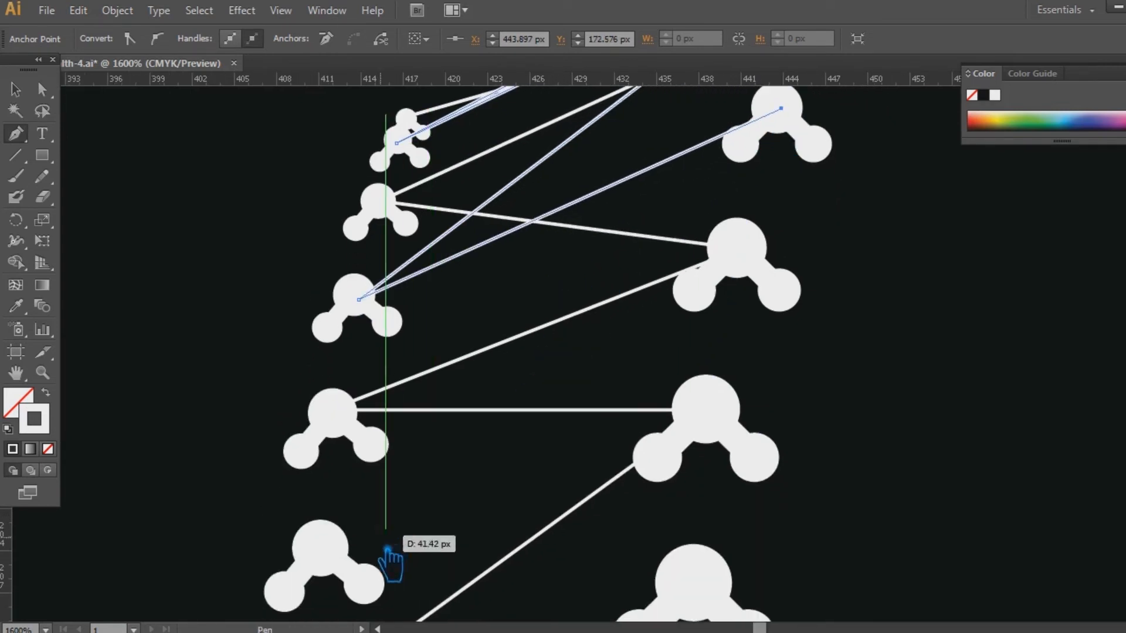
pyautogui.click(320, 553)
pyautogui.moveTo(581, 564); pyautogui.dragTo(558, 259)
pyautogui.click(692, 288)
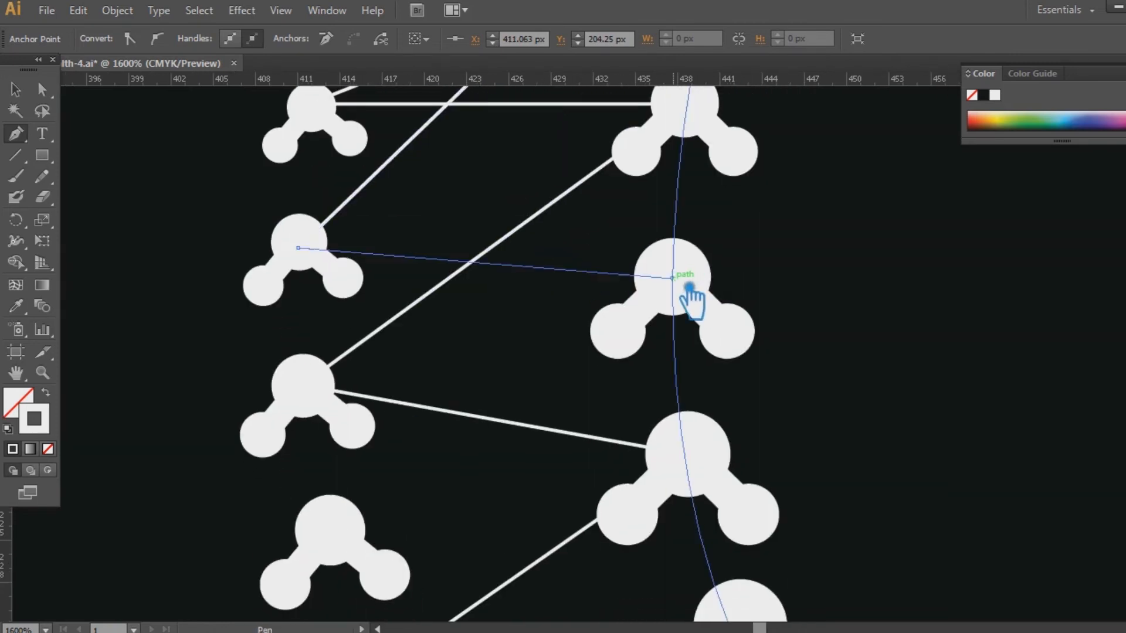
pyautogui.click(343, 543)
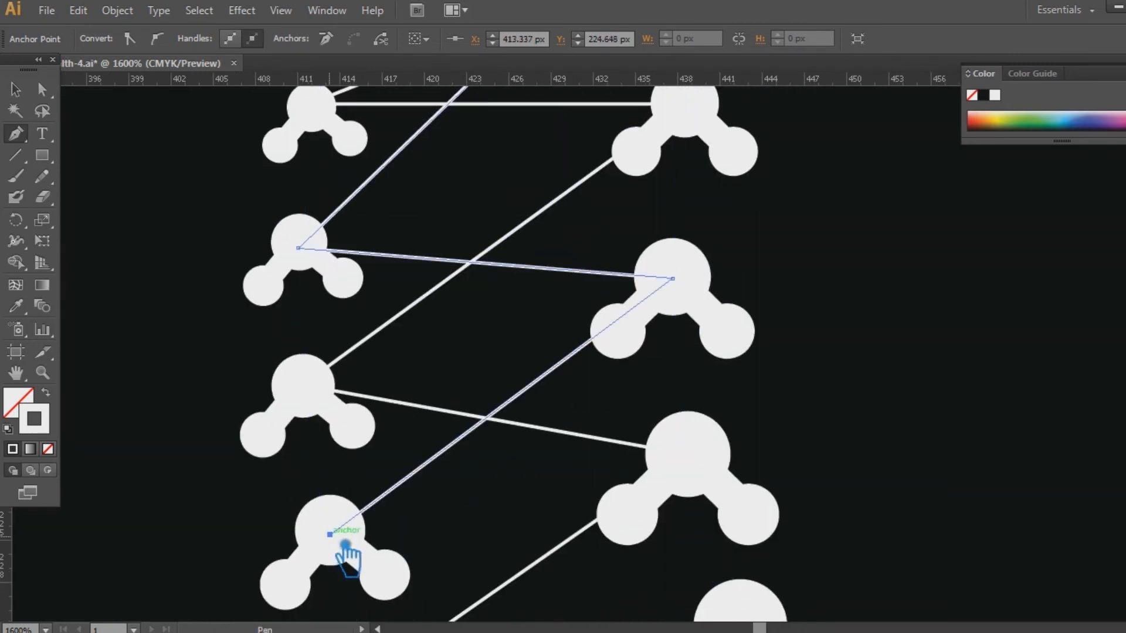
pyautogui.scroll(-4, 452, 431)
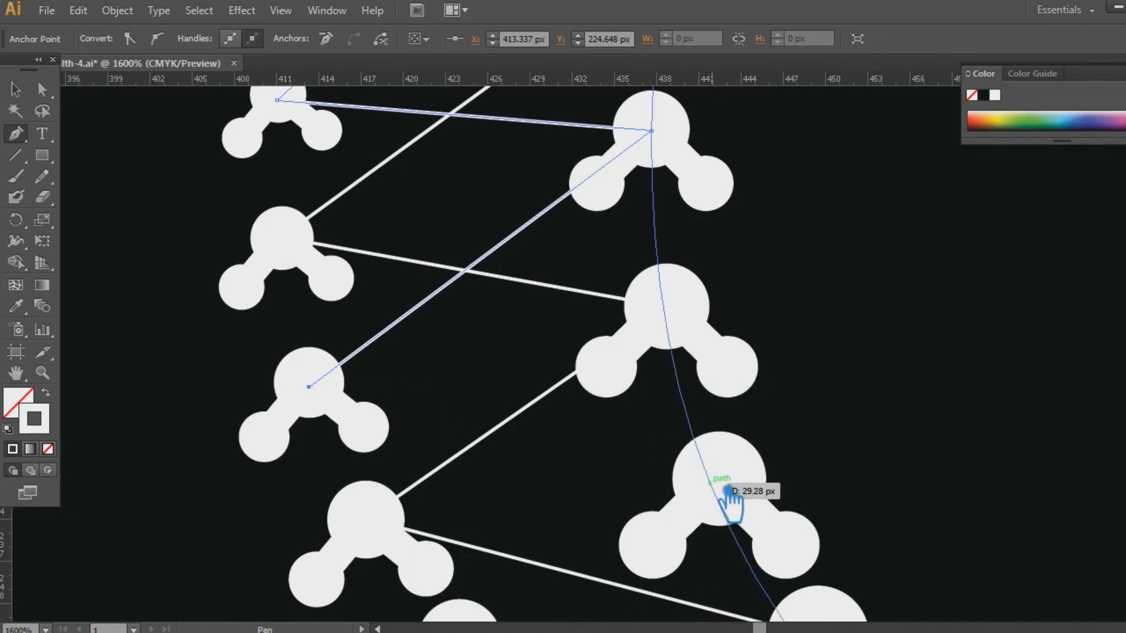
pyautogui.click(723, 482)
# Carry the second zigzag through the bend, adding anchors on the next skipped left, right and left molecule centres.
pyautogui.scroll(-8, 596, 297)
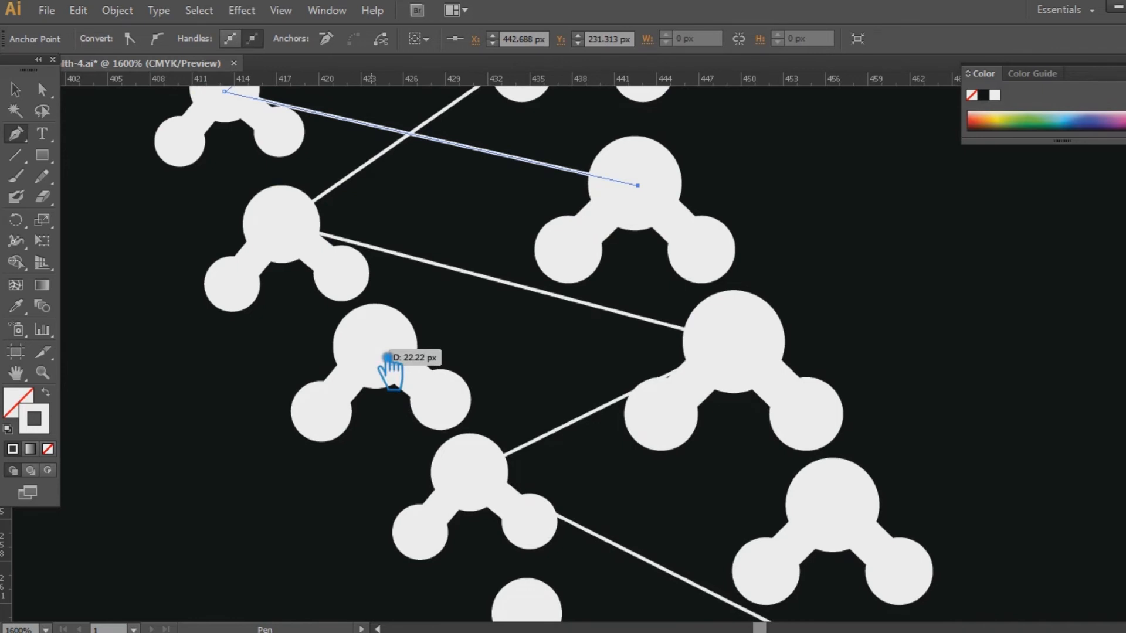
pyautogui.click(372, 350)
pyautogui.moveTo(378, 193); pyautogui.dragTo(526, 587)
pyautogui.moveTo(522, 212); pyautogui.dragTo(560, 475)
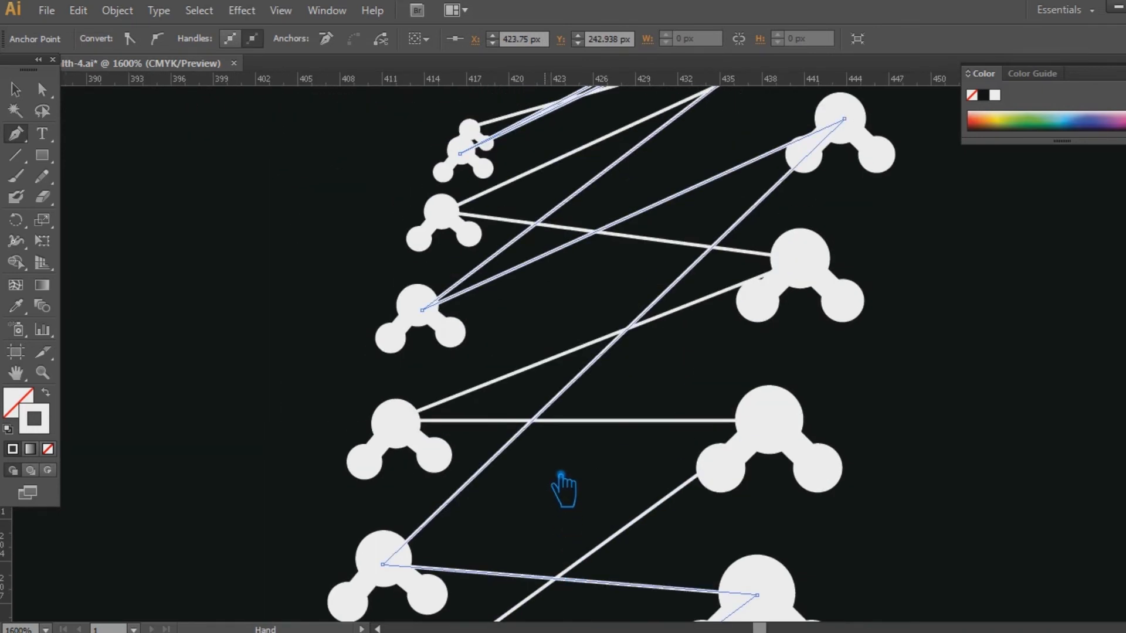
pyautogui.moveTo(600, 577); pyautogui.dragTo(581, 258)
pyautogui.moveTo(608, 464); pyautogui.dragTo(593, 295)
pyautogui.moveTo(648, 604); pyautogui.dragTo(453, 238)
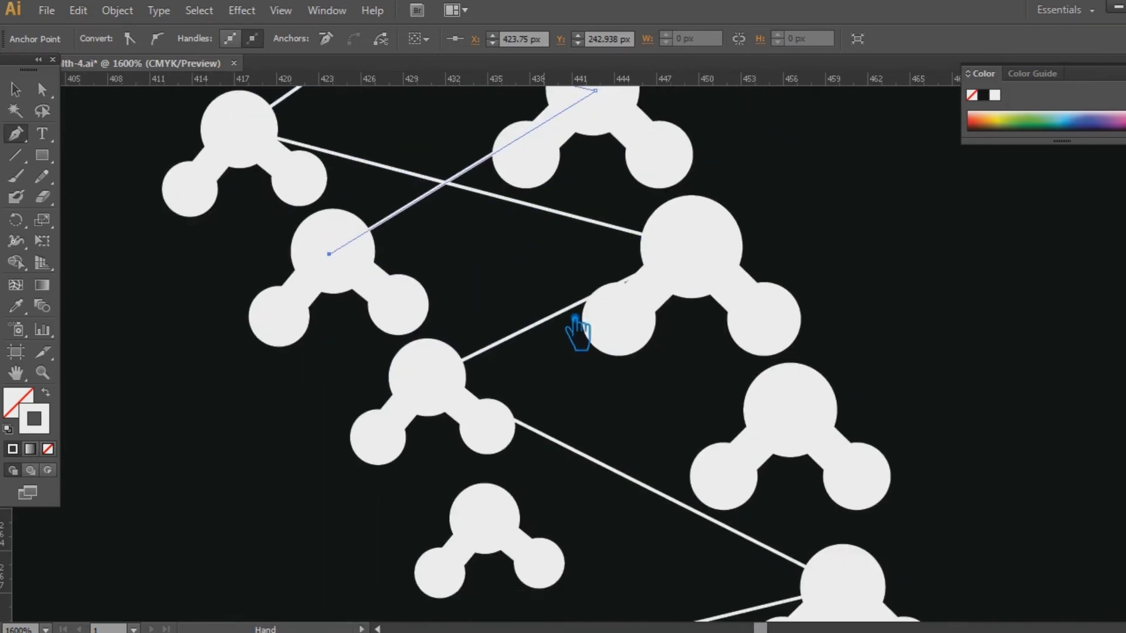
pyautogui.click(791, 412)
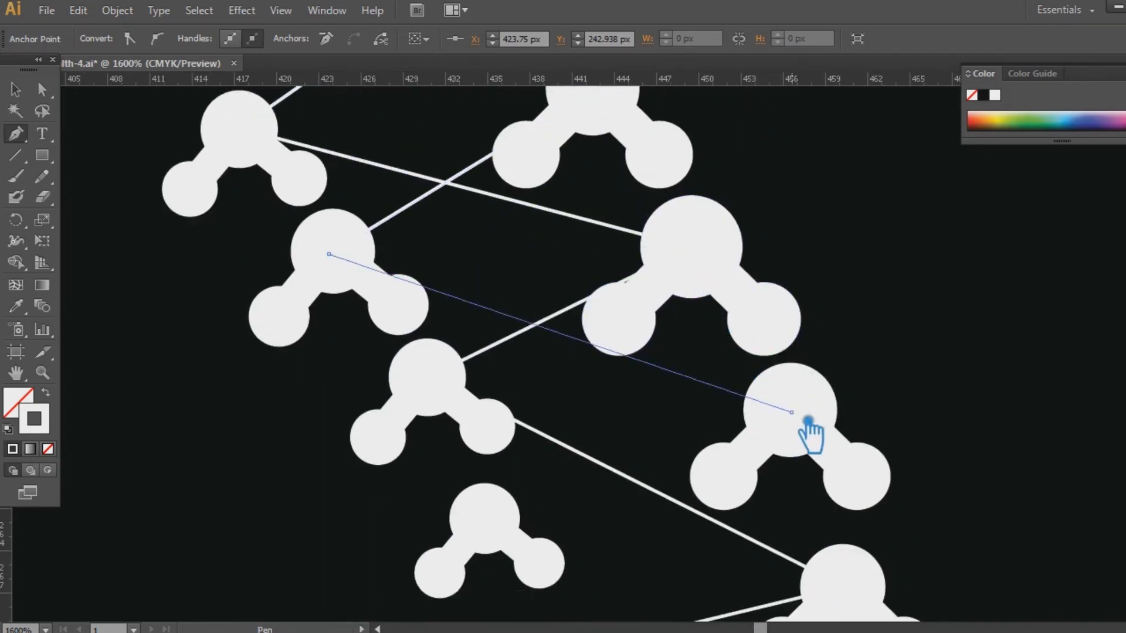
pyautogui.moveTo(665, 462)
pyautogui.mouseDown()
pyautogui.moveTo(580, 336)
pyautogui.moveTo(580, 283)
pyautogui.mouseUp()
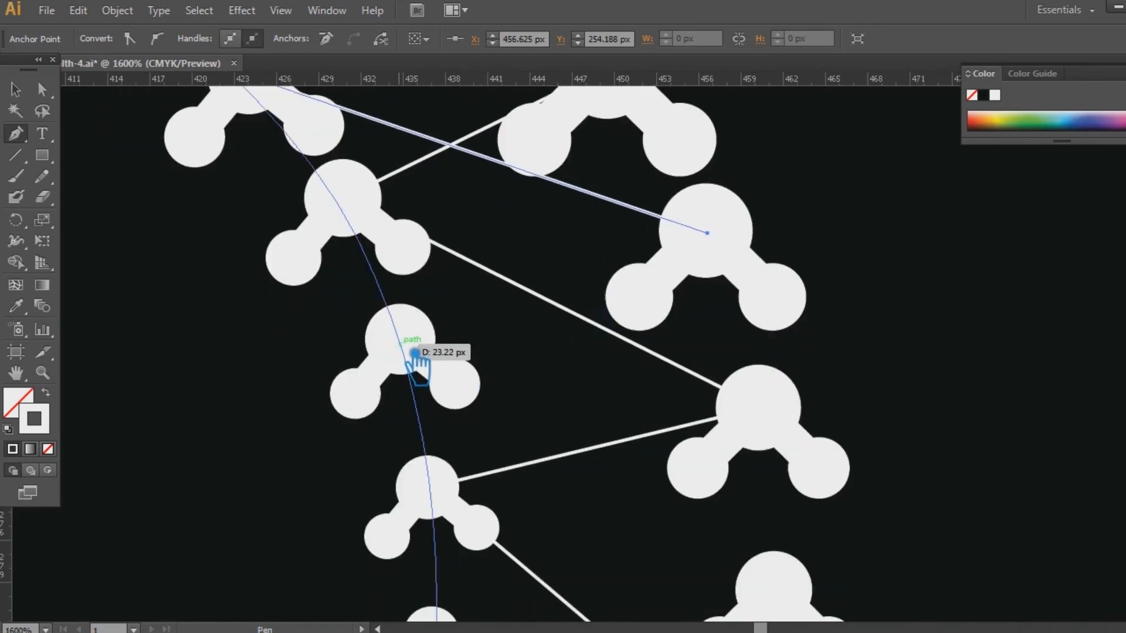
pyautogui.click(415, 353)
# Continue the second zigzag below the bend, adding anchors on skipped right, left, right and left molecule centres.
pyautogui.moveTo(596, 404); pyautogui.dragTo(525, 292)
pyautogui.moveTo(689, 471); pyautogui.dragTo(630, 355)
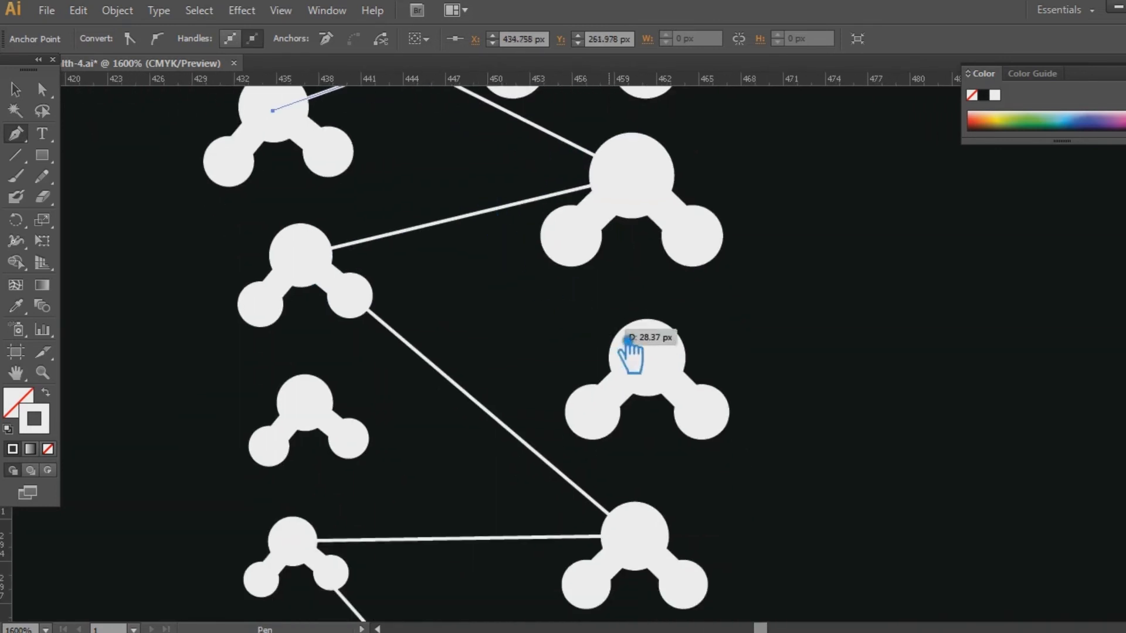
pyautogui.click(651, 361)
pyautogui.moveTo(615, 430); pyautogui.dragTo(719, 416)
pyautogui.click(440, 407)
pyautogui.moveTo(664, 487); pyautogui.dragTo(584, 235)
pyautogui.click(637, 450)
pyautogui.click(307, 414)
# Finish the second zigzag across the strands' lower ends, ending at the right strand's bottommost molecule, and deselect it.
pyautogui.moveTo(495, 472); pyautogui.dragTo(485, 196)
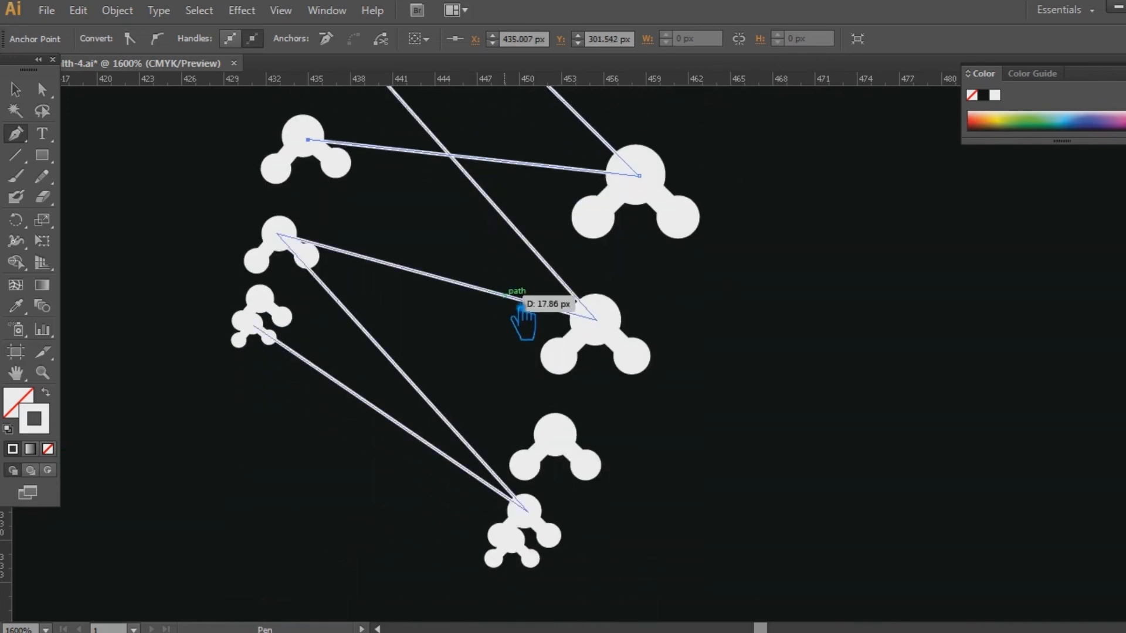
pyautogui.click(558, 438)
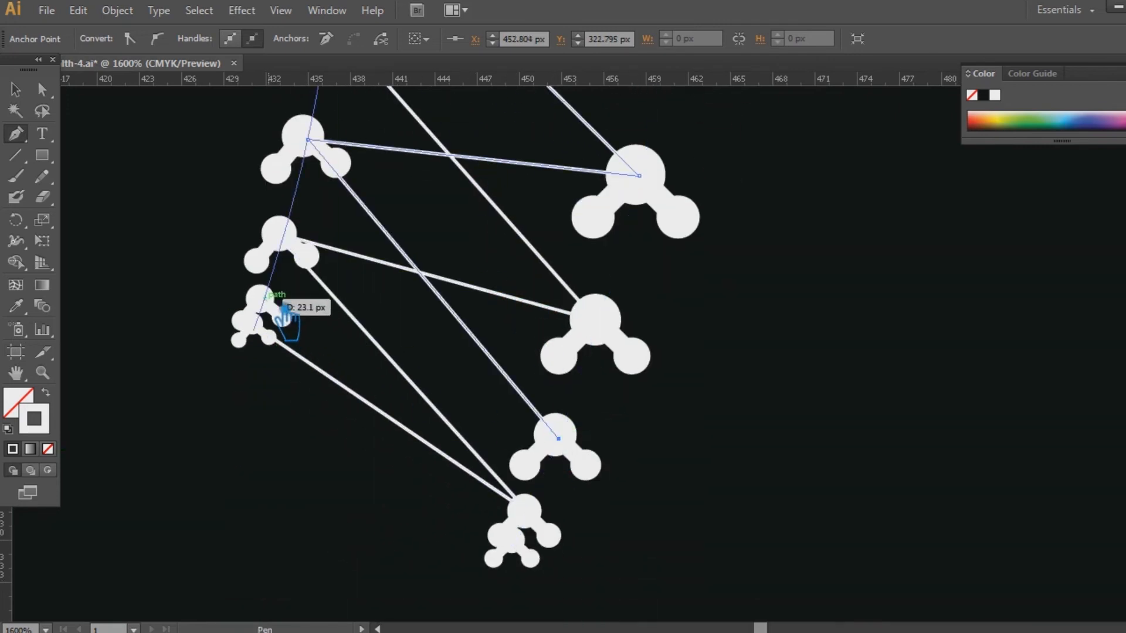
pyautogui.click(260, 300)
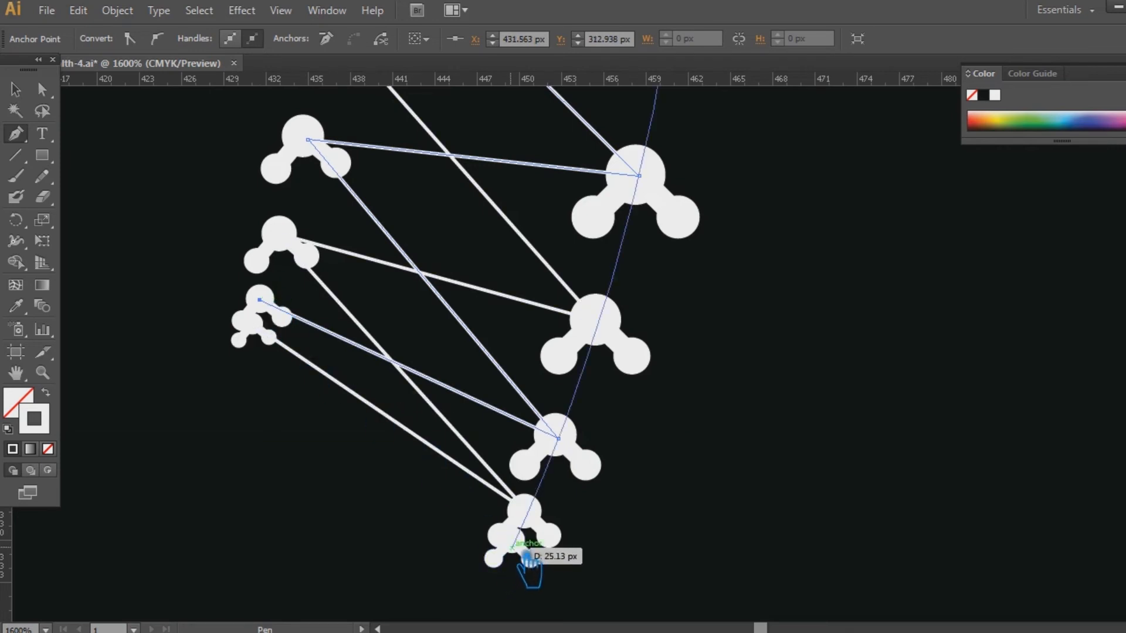
pyautogui.click(512, 540)
pyautogui.click(16, 91)
pyautogui.click(812, 293)
# Set the first zigzag's stroke weight to 1 pt and deselect it.
pyautogui.hotkey('ctrl', '-')
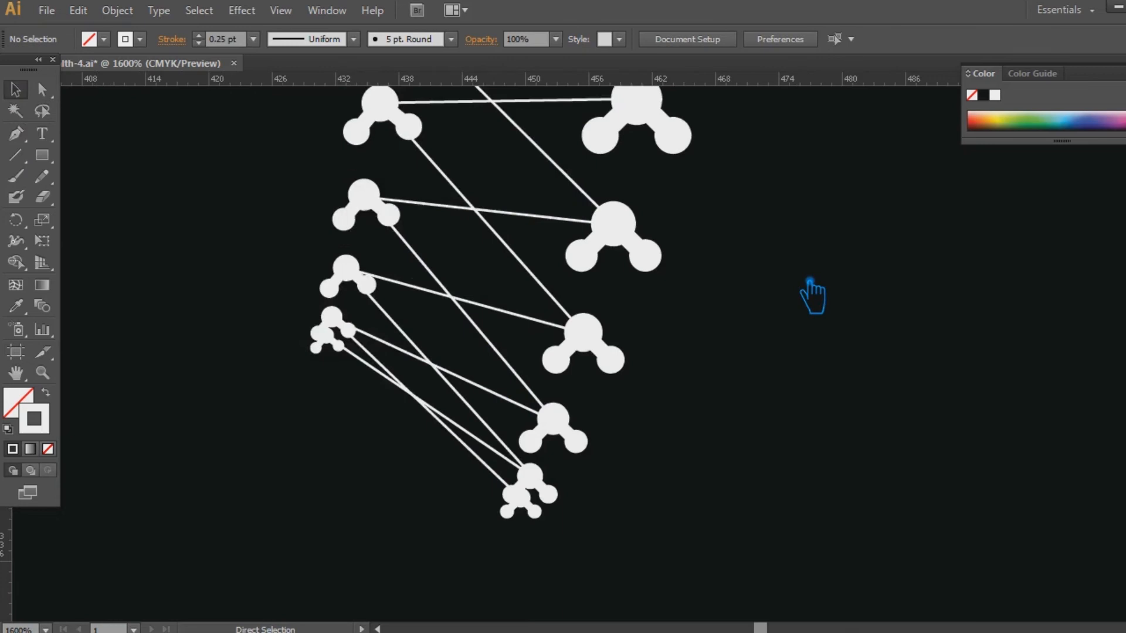
pyautogui.hotkey('ctrl', '-')
pyautogui.hotkey('ctrl', '-')
pyautogui.hotkey('ctrl', '-')
pyautogui.hotkey('ctrl', '-')
pyautogui.hotkey('ctrl', '-')
pyautogui.hotkey('ctrl', '-')
pyautogui.moveTo(738, 361); pyautogui.dragTo(750, 419)
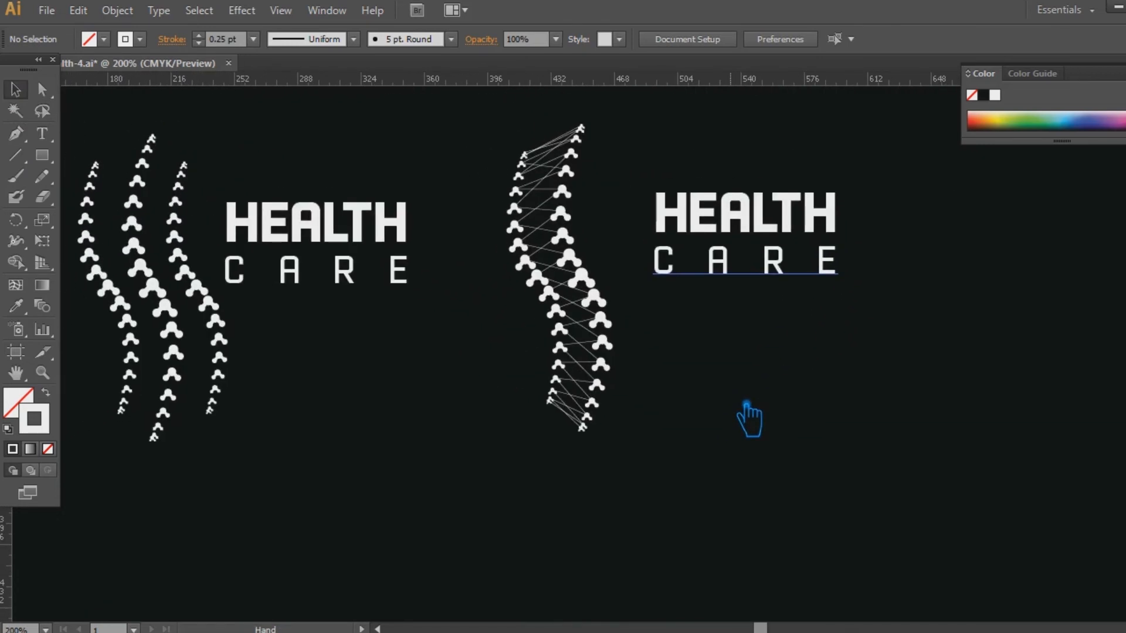
pyautogui.click(587, 316)
pyautogui.scroll(1, 213, 41)
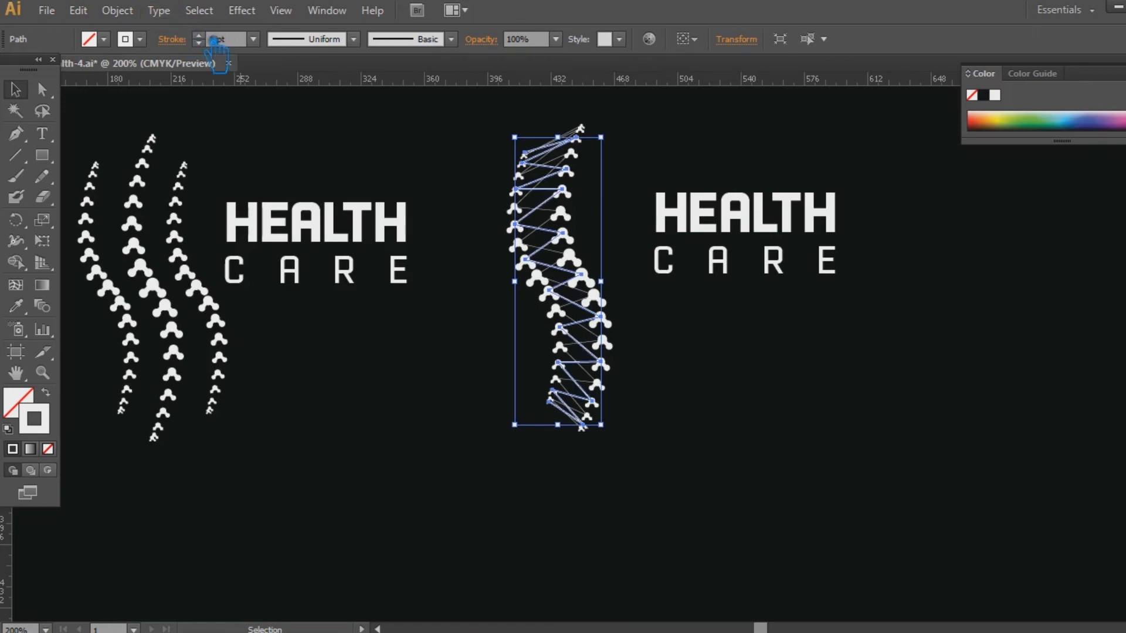
pyautogui.hotkey('ctrl', 'shift', 'a')
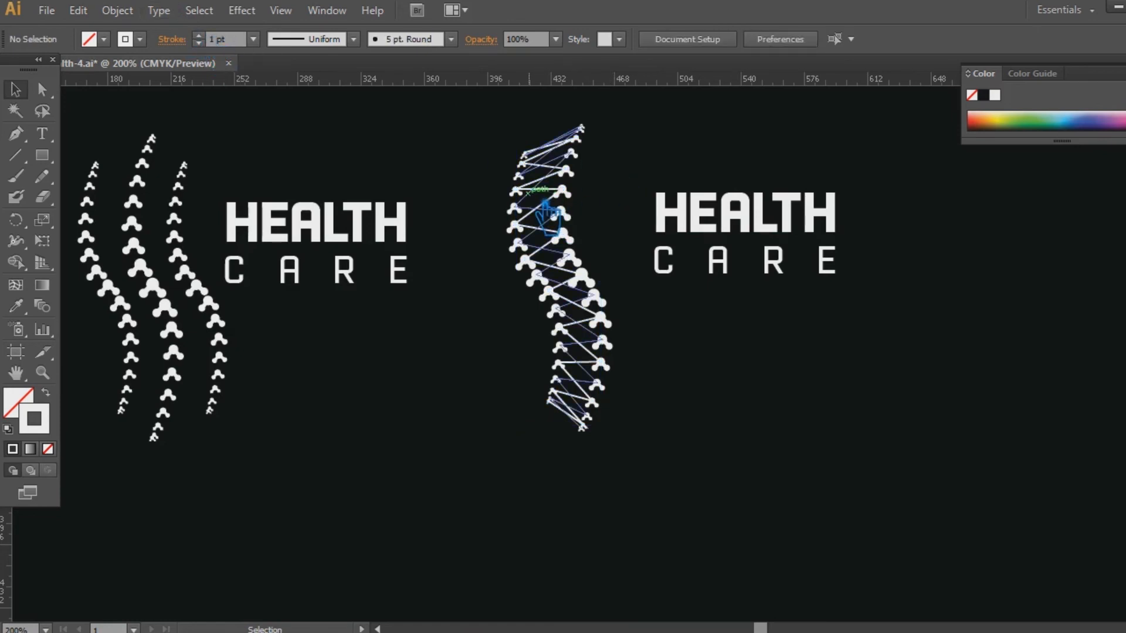
# Select the remaining thin zigzag between the strands, set its stroke weight to 1 pt and deselect it.
pyautogui.click(539, 206)
pyautogui.click(461, 174)
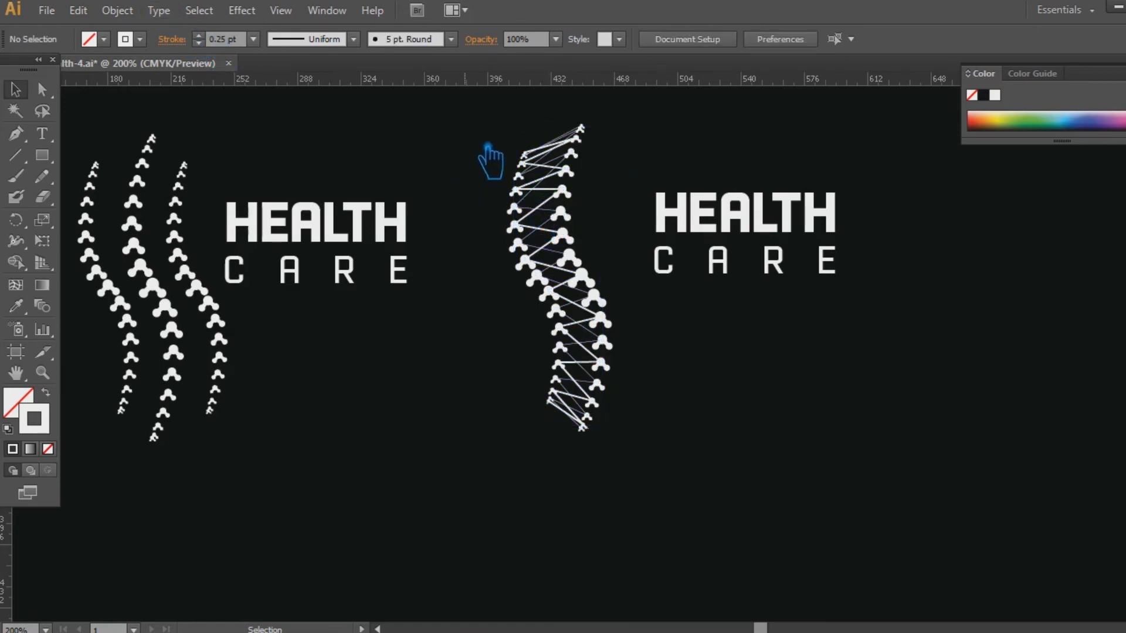
pyautogui.click(538, 209)
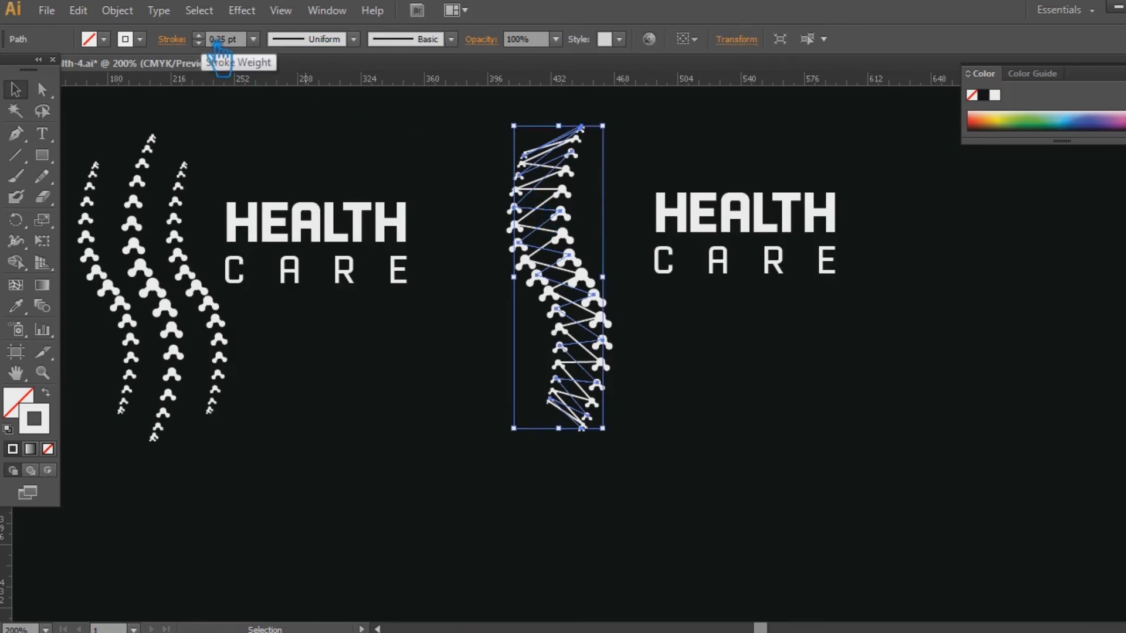
pyautogui.click(724, 369)
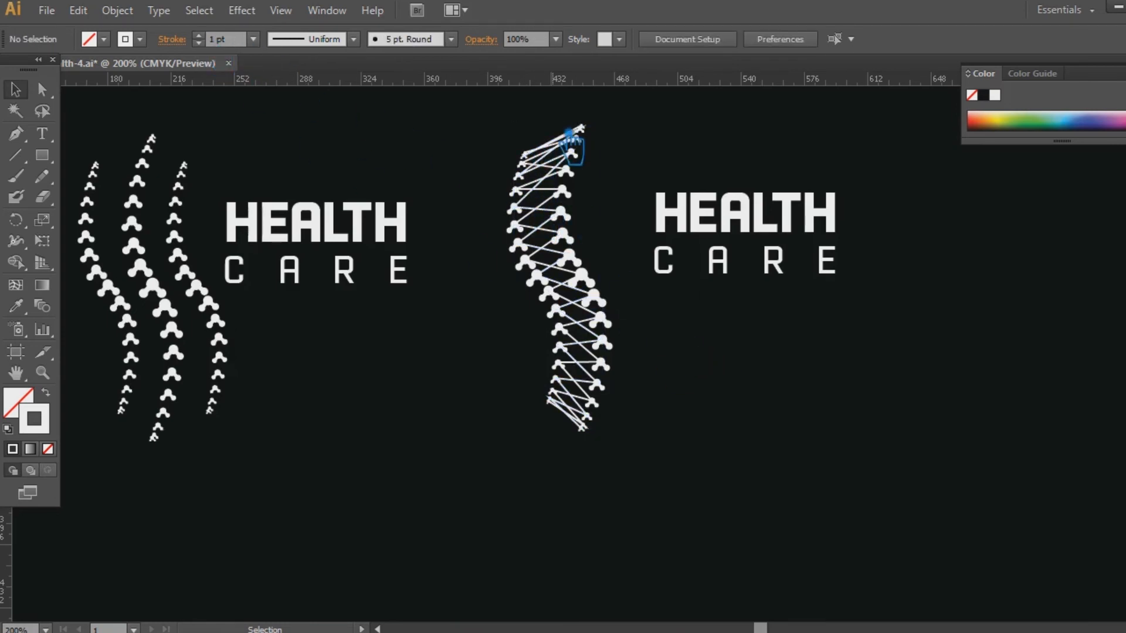
# Select both zigzags and apply Width Profile 1 to their 1 pt strokes.
pyautogui.click(560, 193)
pyautogui.click(254, 40)
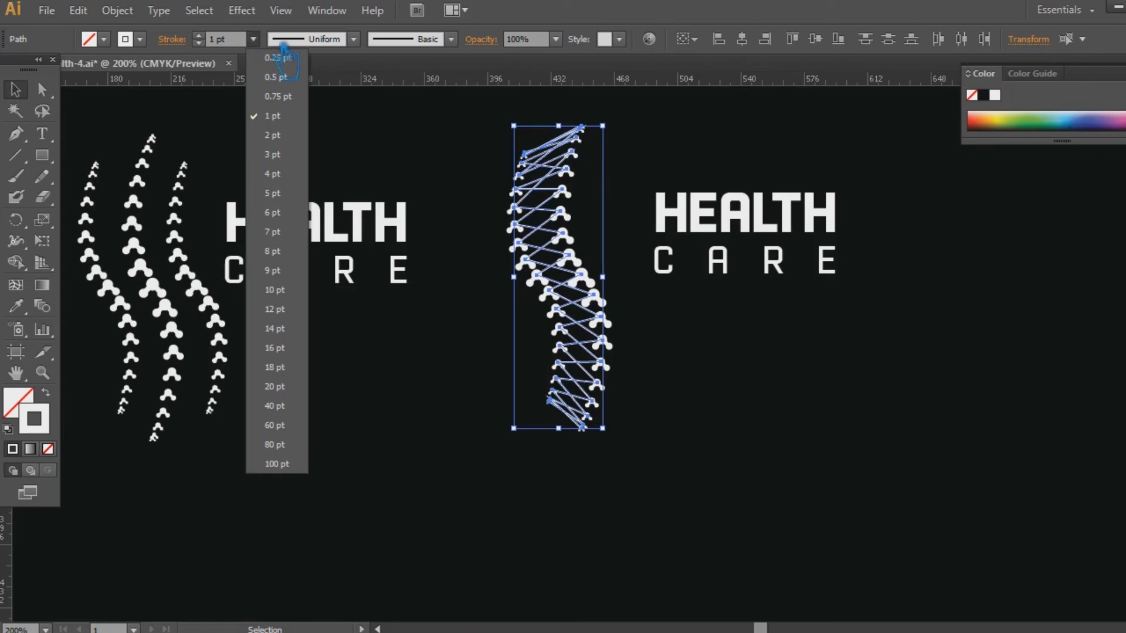
pyautogui.click(297, 123)
pyautogui.click(379, 44)
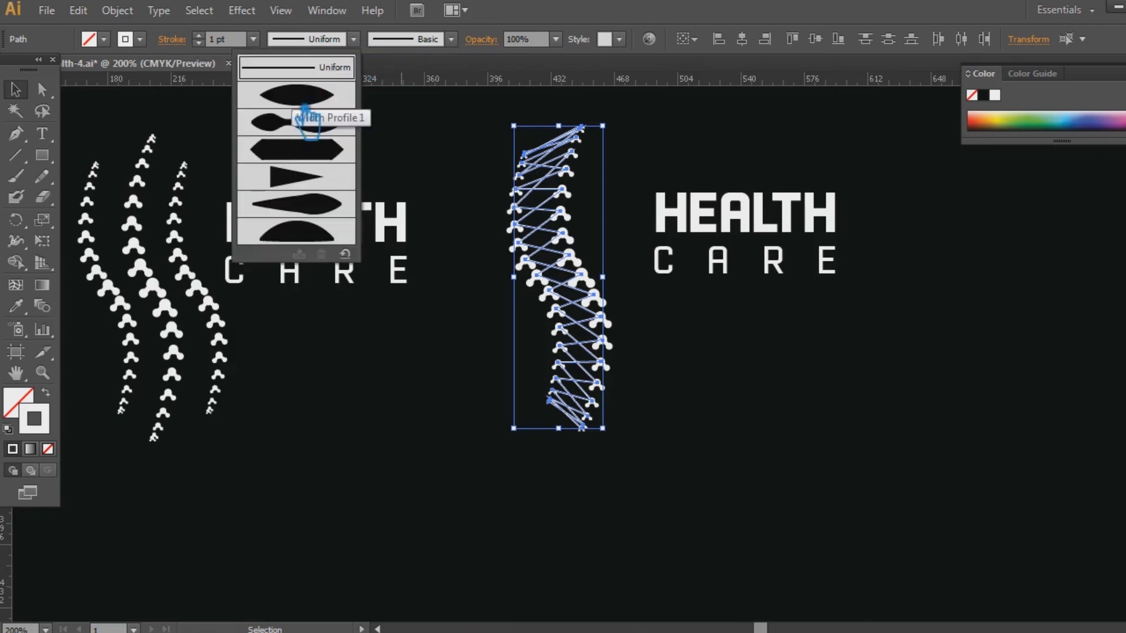
pyautogui.click(302, 112)
pyautogui.click(766, 402)
# Select the two molecule strands together with both zigzags and group them.
pyautogui.moveTo(815, 409); pyautogui.dragTo(774, 445)
pyautogui.moveTo(364, 153); pyautogui.dragTo(365, 155)
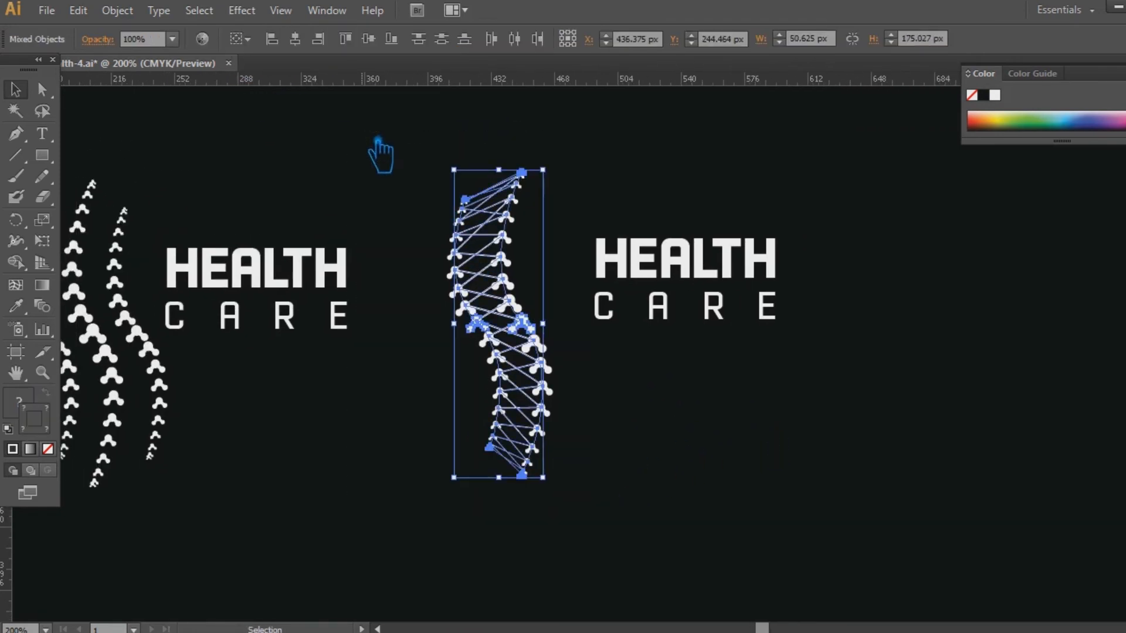
pyautogui.click(407, 171)
pyautogui.moveTo(534, 316); pyautogui.dragTo(541, 308)
pyautogui.click(765, 405)
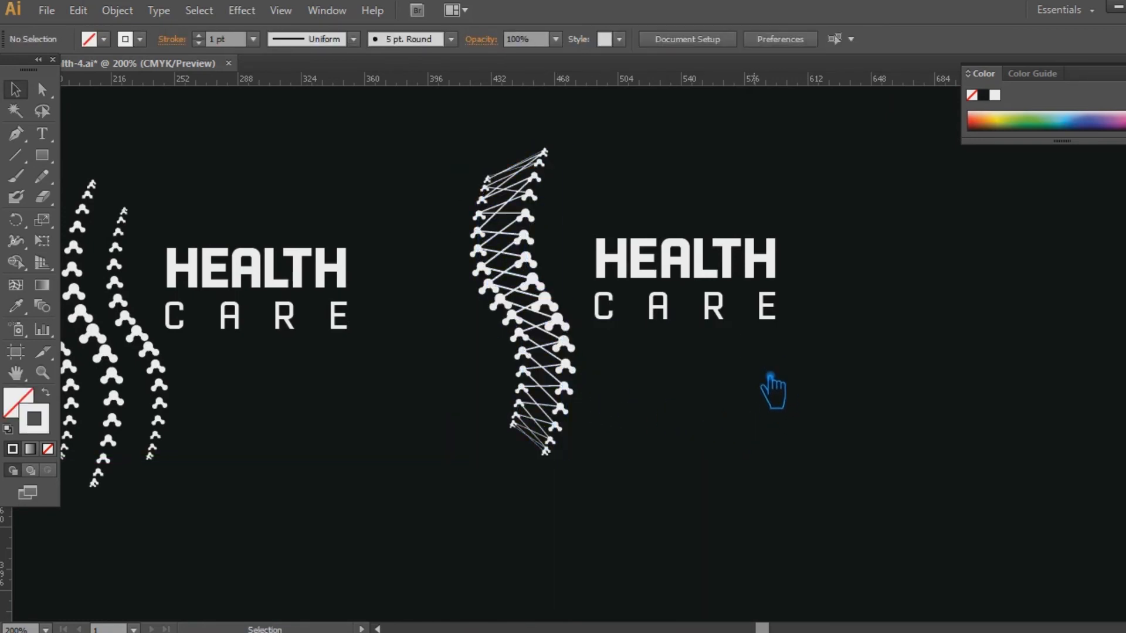
pyautogui.hotkey('ctrl', 'z')
pyautogui.click(743, 419)
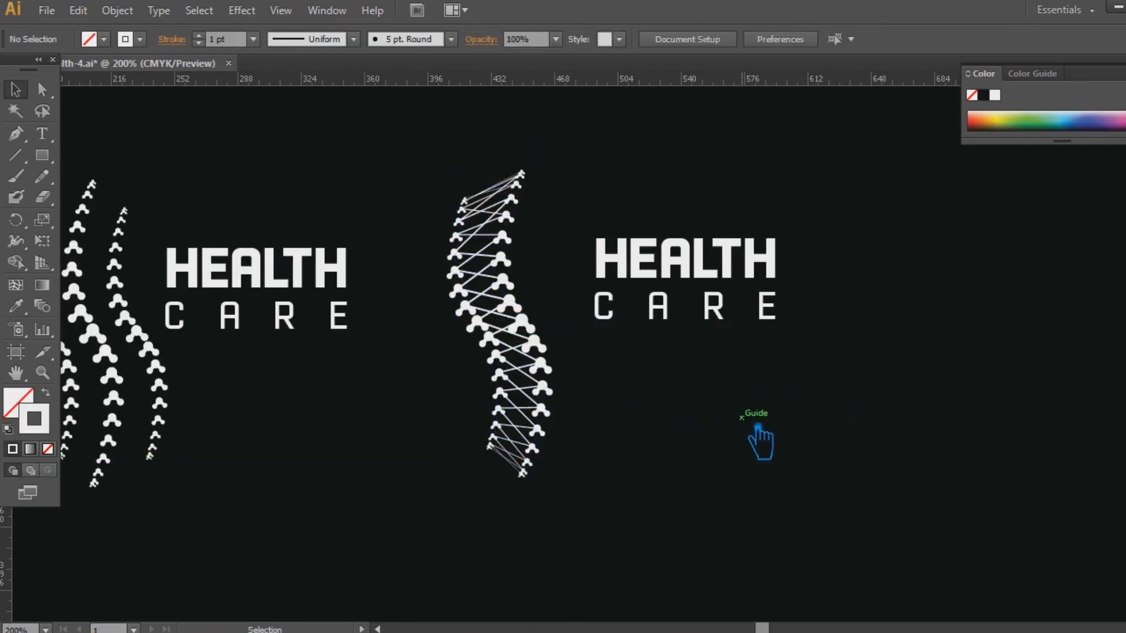
# Move the second logo's HEALTH CARE wordmark closer to the strands and group the whole logo.
pyautogui.moveTo(712, 286); pyautogui.dragTo(672, 287)
pyautogui.click(748, 407)
pyautogui.moveTo(777, 467)
pyautogui.mouseDown()
pyautogui.moveTo(696, 455)
pyautogui.moveTo(783, 469)
pyautogui.moveTo(442, 169)
pyautogui.mouseUp()
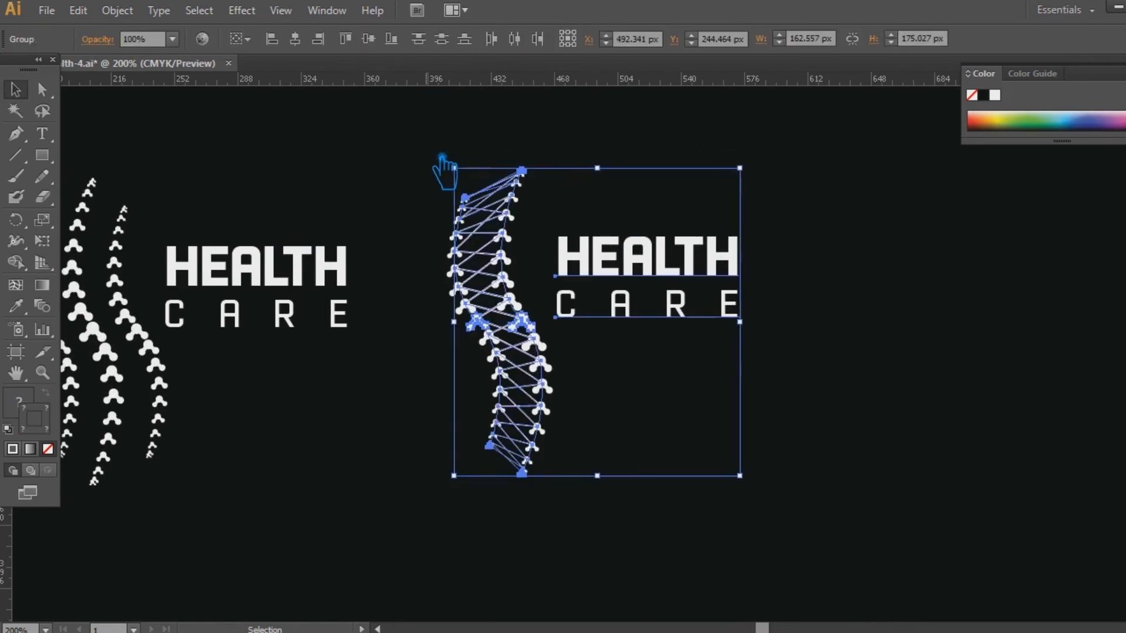
pyautogui.click(850, 476)
# Duplicate the two-strand logo to the right and move the original closer to the first logo.
pyautogui.moveTo(525, 331)
pyautogui.mouseDown()
pyautogui.moveTo(877, 319)
pyautogui.moveTo(866, 333)
pyautogui.mouseUp()
pyautogui.click(721, 414)
pyautogui.moveTo(721, 415)
pyautogui.mouseDown()
pyautogui.moveTo(565, 410)
pyautogui.moveTo(708, 428)
pyautogui.mouseUp()
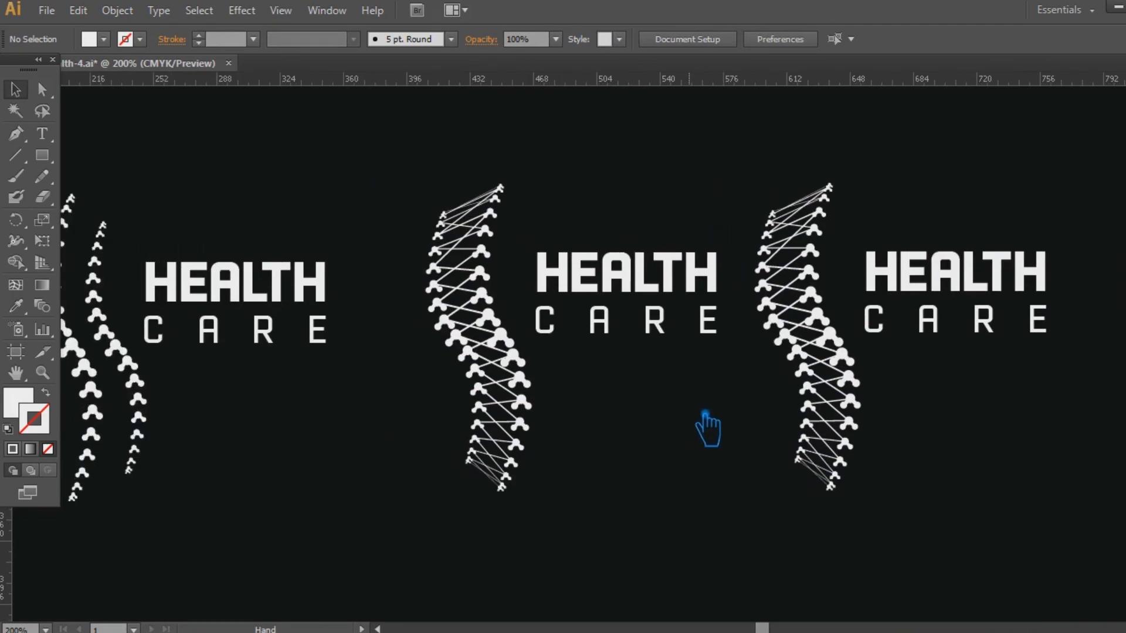
pyautogui.click(839, 355)
pyautogui.moveTo(502, 326); pyautogui.dragTo(435, 327)
pyautogui.click(359, 452)
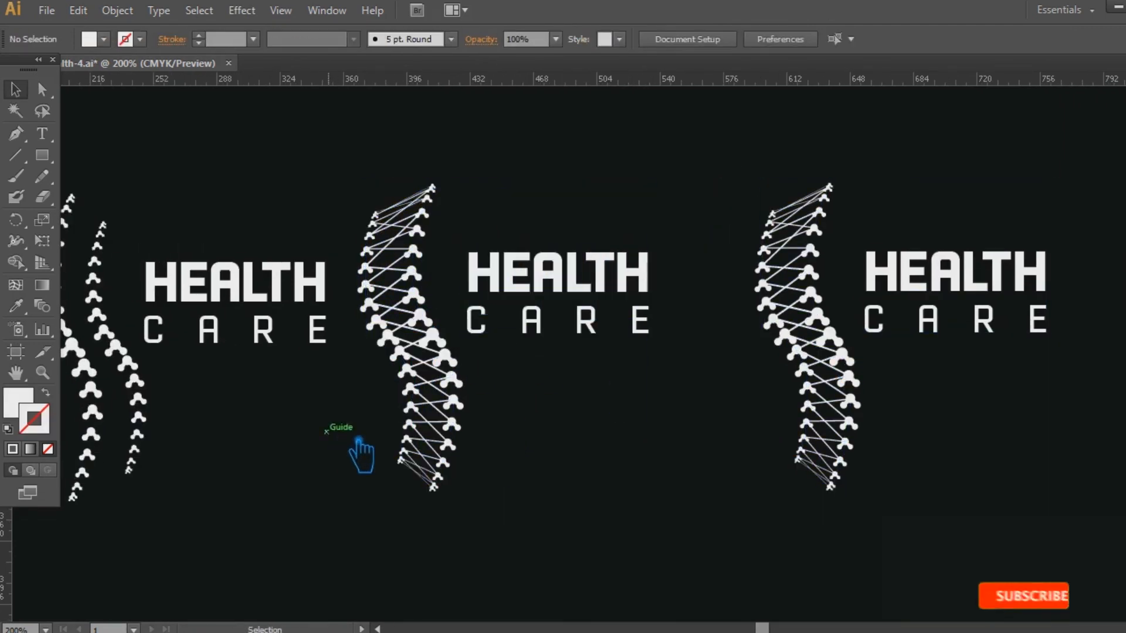
pyautogui.click(435, 337)
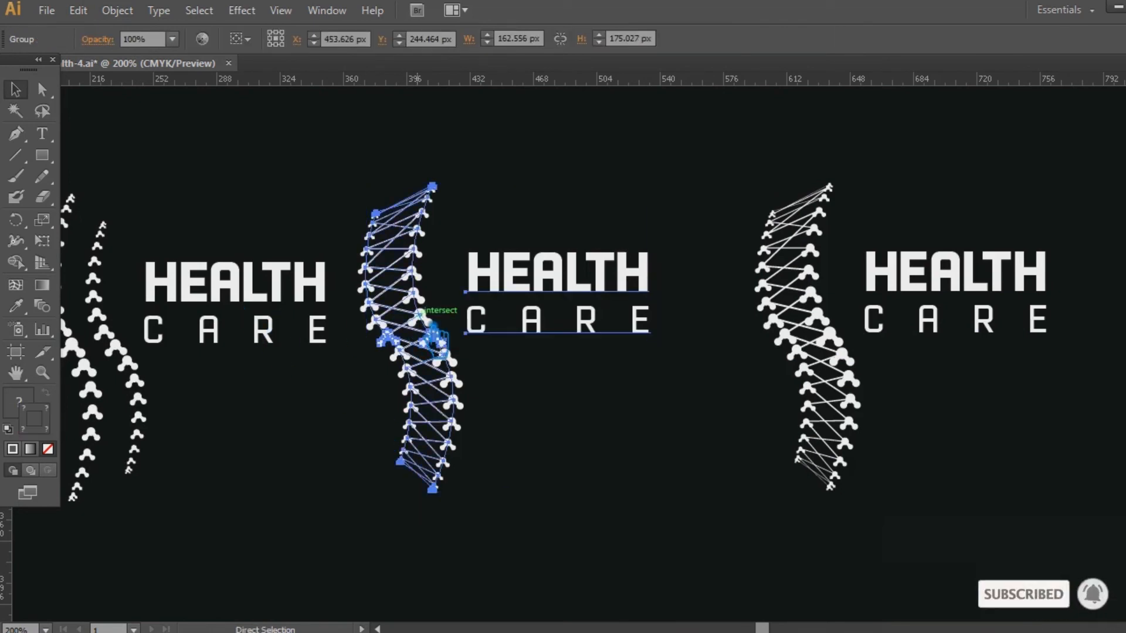
pyautogui.click(563, 403)
# Shift the logo copy closer to the middle logo and ungroup it to move its wordmark farther right of the strands.
pyautogui.moveTo(829, 346); pyautogui.dragTo(755, 345)
pyautogui.rightClick(820, 298)
pyautogui.click(884, 398)
pyautogui.click(648, 465)
pyautogui.moveTo(867, 314); pyautogui.dragTo(938, 319)
pyautogui.click(765, 358)
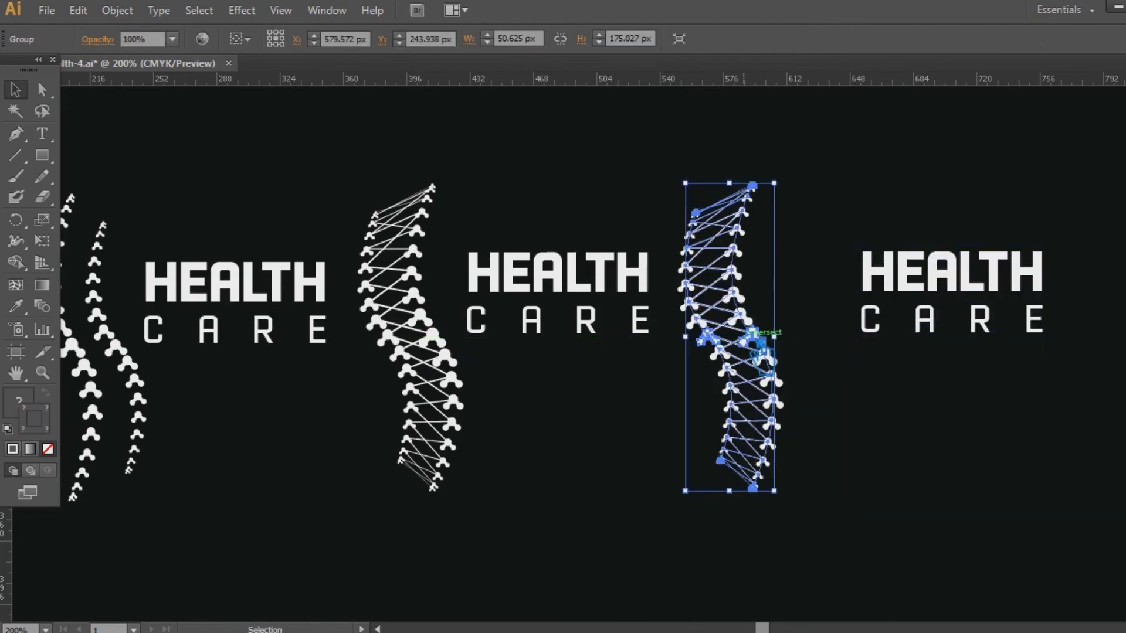
pyautogui.press('a')
pyautogui.press('v')
pyautogui.rightClick(737, 339)
pyautogui.click(509, 457)
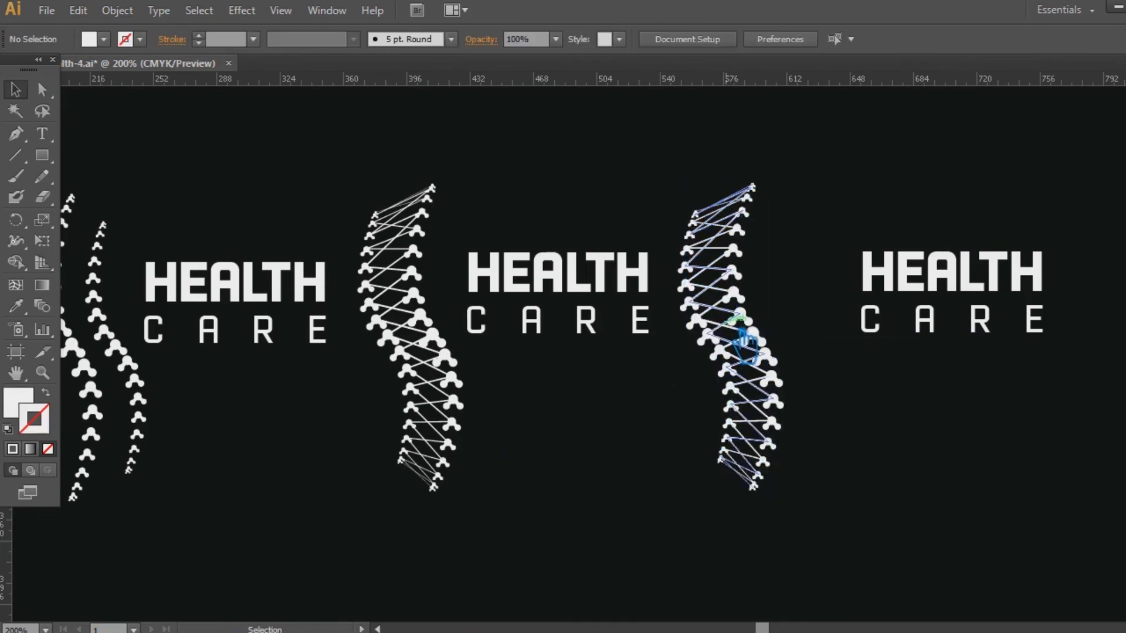
# Reflect a copy of the third logo's zigzag-linked strand group across the vertical axis, keeping the original in place.
pyautogui.click(742, 328)
pyautogui.click(680, 317)
pyautogui.click(753, 335)
pyautogui.rightClick(753, 339)
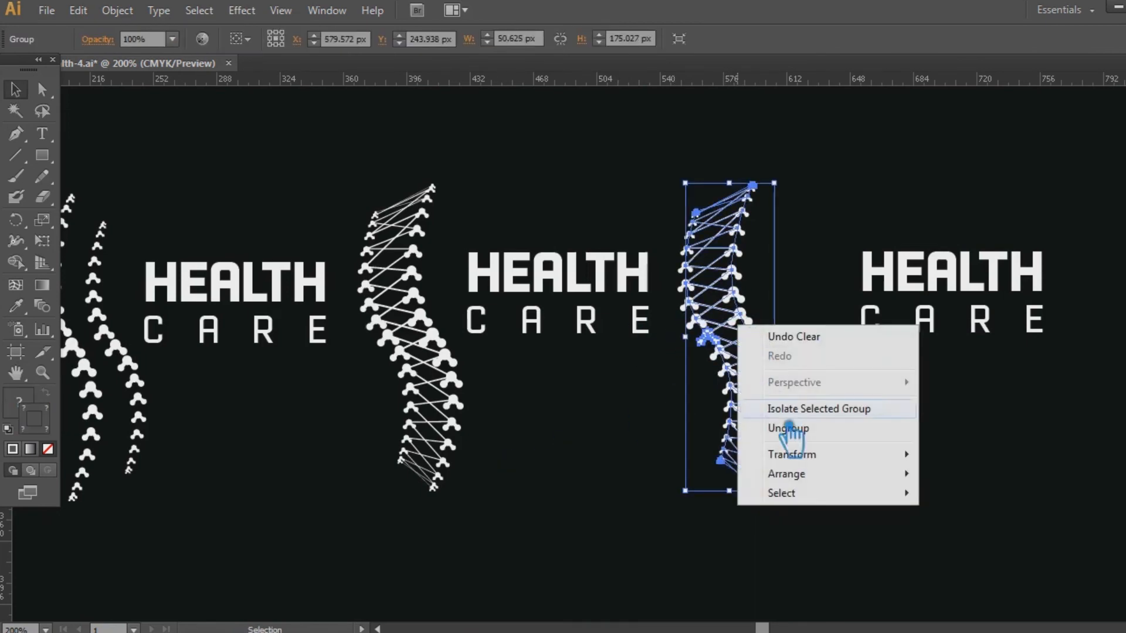
pyautogui.moveTo(818, 455)
pyautogui.click(992, 527)
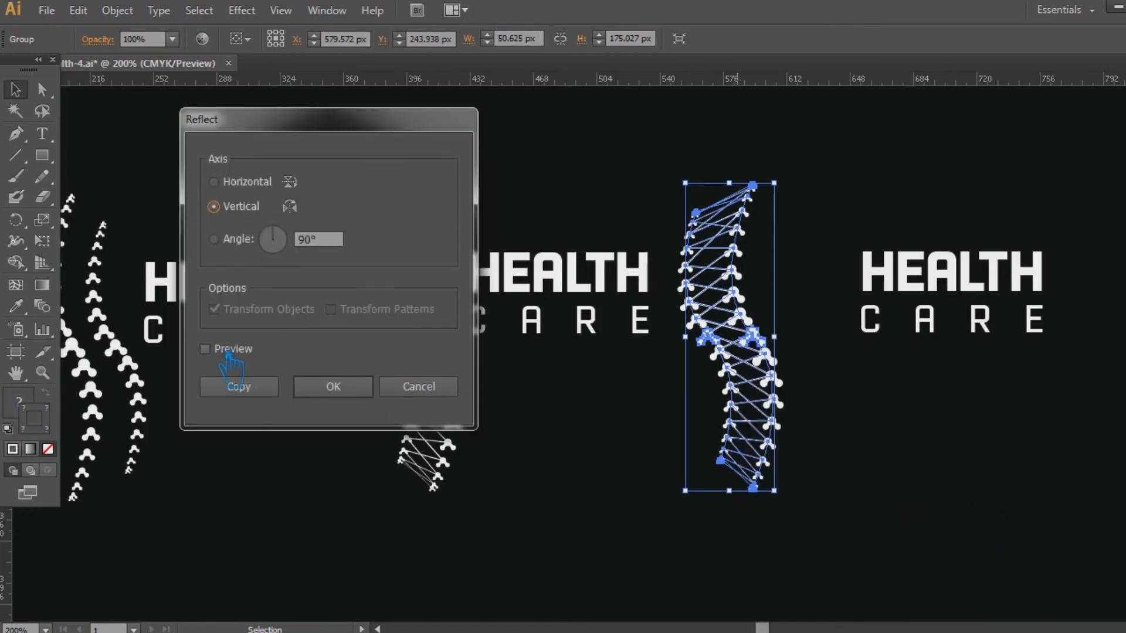
pyautogui.click(219, 351)
pyautogui.click(252, 388)
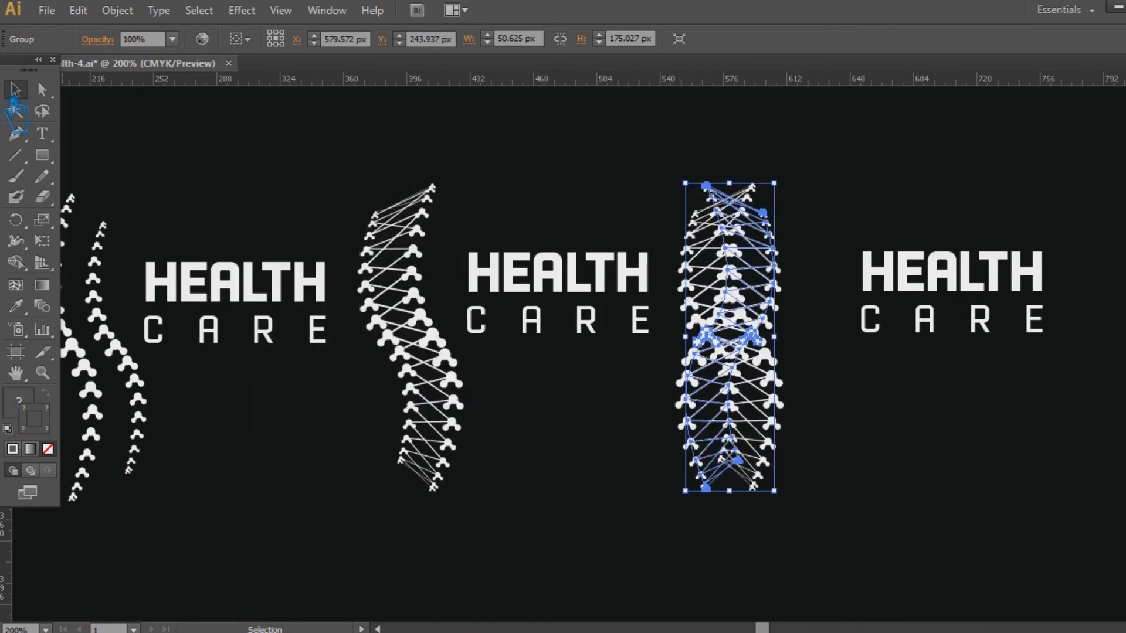
pyautogui.click(922, 432)
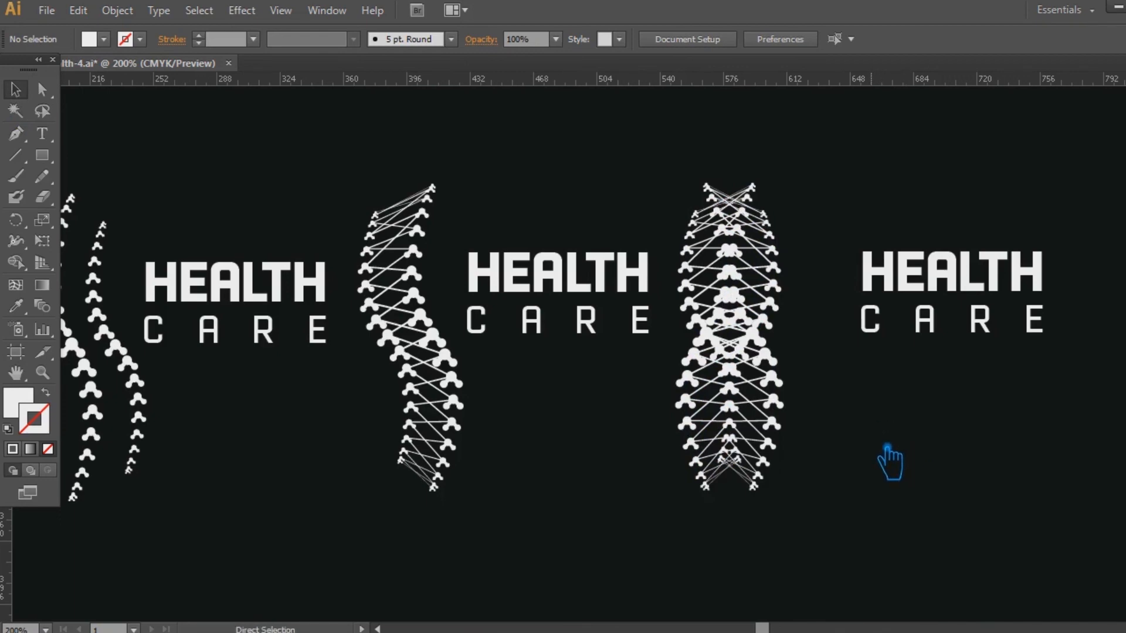
# Nudge the mirrored strand copy 3 px to the right over the original strands.
pyautogui.hotkey('ctrl', '+')
pyautogui.hotkey('ctrl', '+')
pyautogui.hotkey('ctrl', '+')
pyautogui.moveTo(851, 428); pyautogui.dragTo(503, 535)
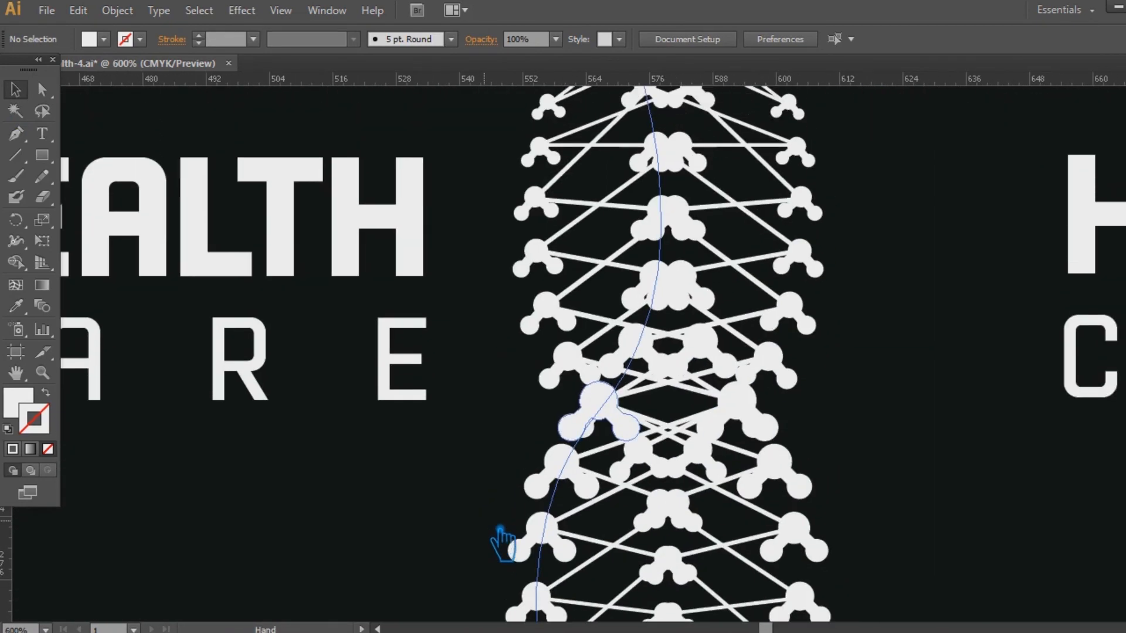
pyautogui.click(783, 379)
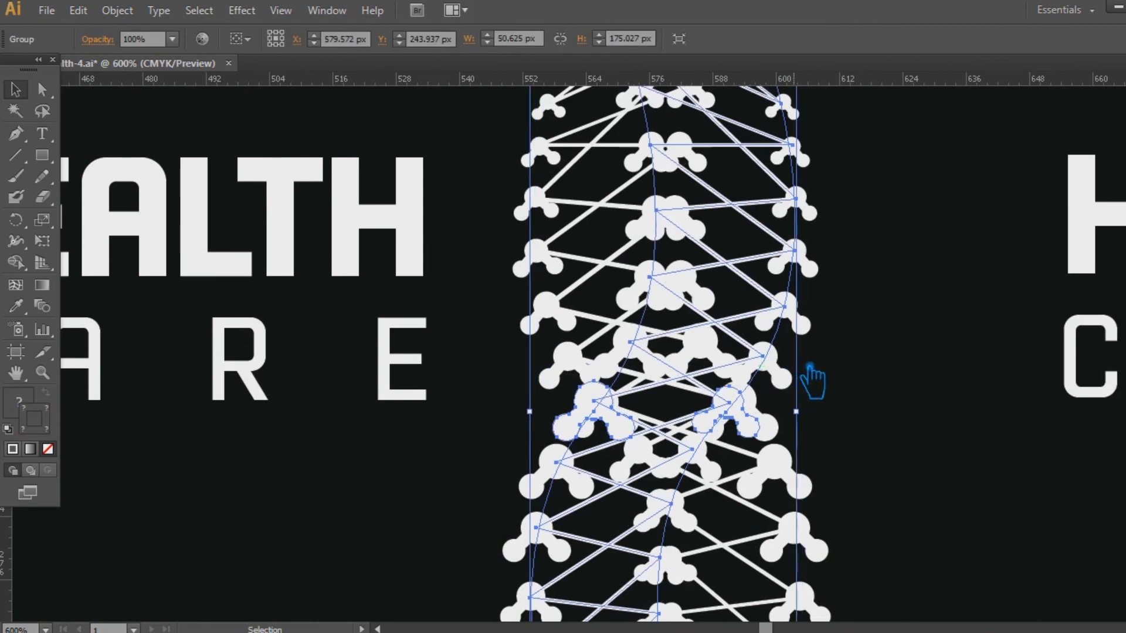
pyautogui.press('Right')
pyautogui.press('Right')
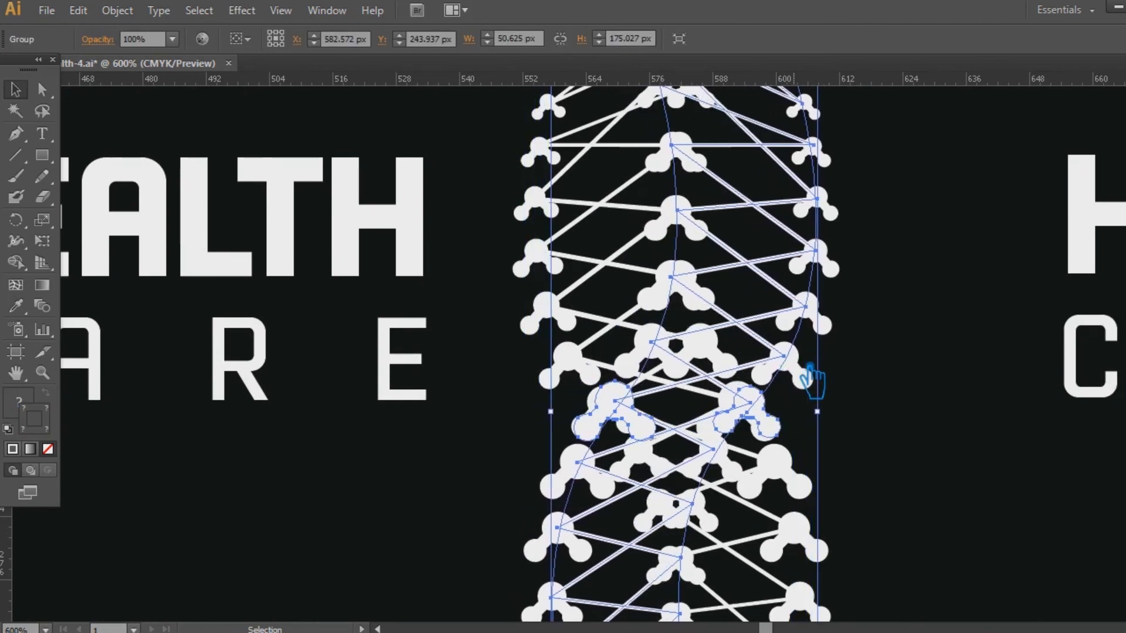
pyautogui.press('Left')
pyautogui.press('Right')
# Fine-tune the mirrored copy's position until its central molecule lines up with the original's at the middle of the strands.
pyautogui.moveTo(944, 251)
pyautogui.mouseDown()
pyautogui.moveTo(979, 427)
pyautogui.moveTo(949, 266)
pyautogui.mouseUp()
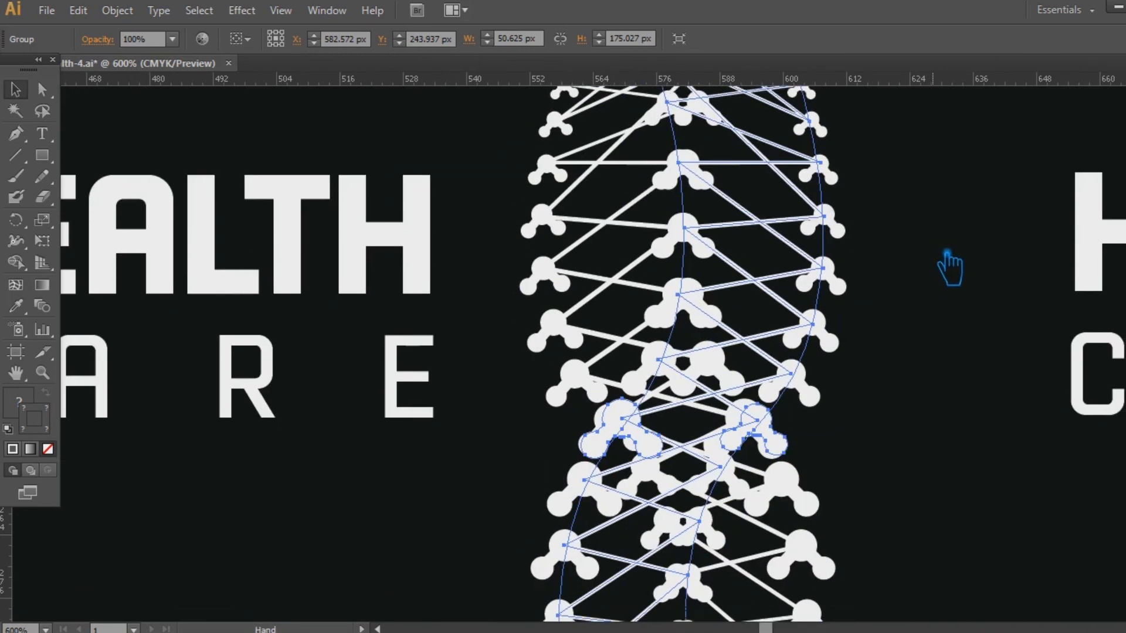
pyautogui.hotkey('ctrl', '+')
pyautogui.hotkey('ctrl', '+')
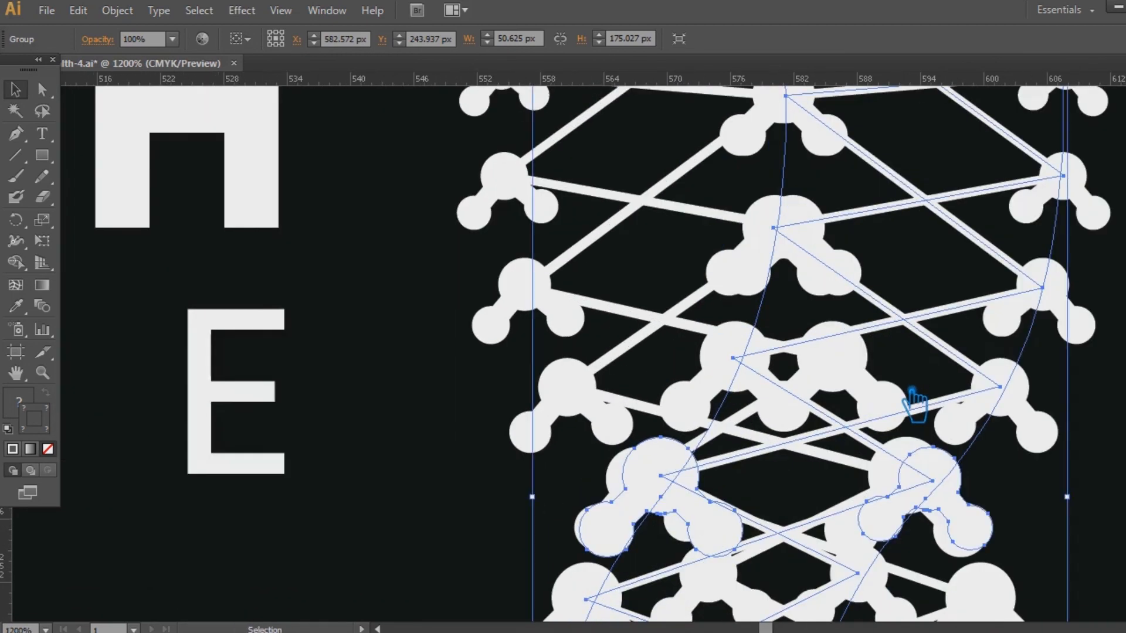
pyautogui.moveTo(839, 270); pyautogui.dragTo(860, 272)
pyautogui.moveTo(851, 270); pyautogui.dragTo(861, 275)
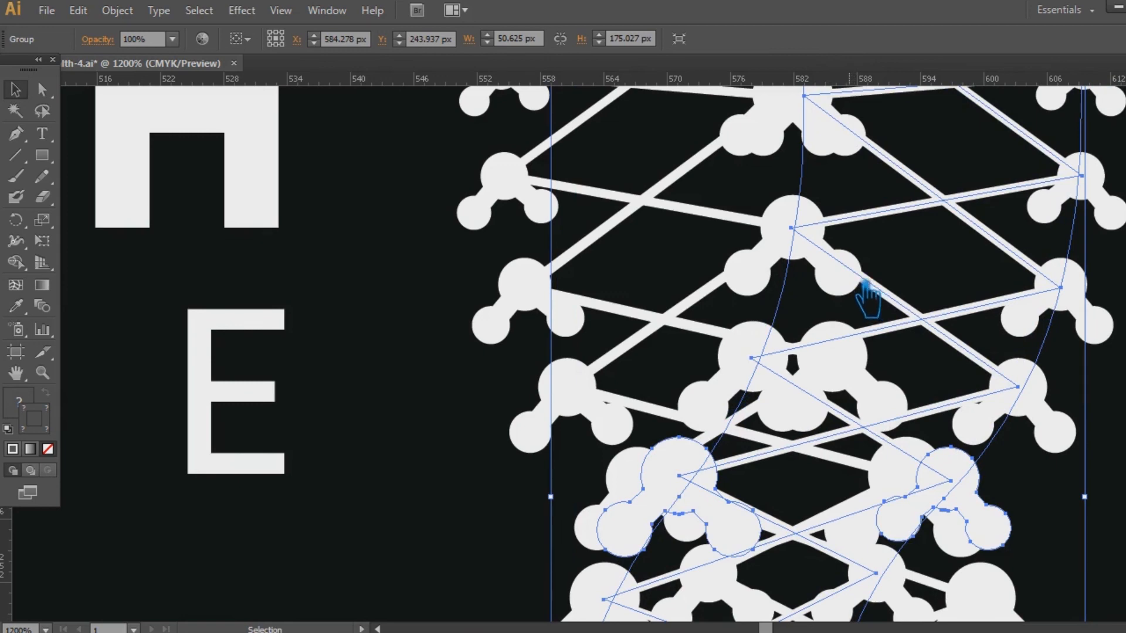
pyautogui.moveTo(865, 283); pyautogui.dragTo(864, 286)
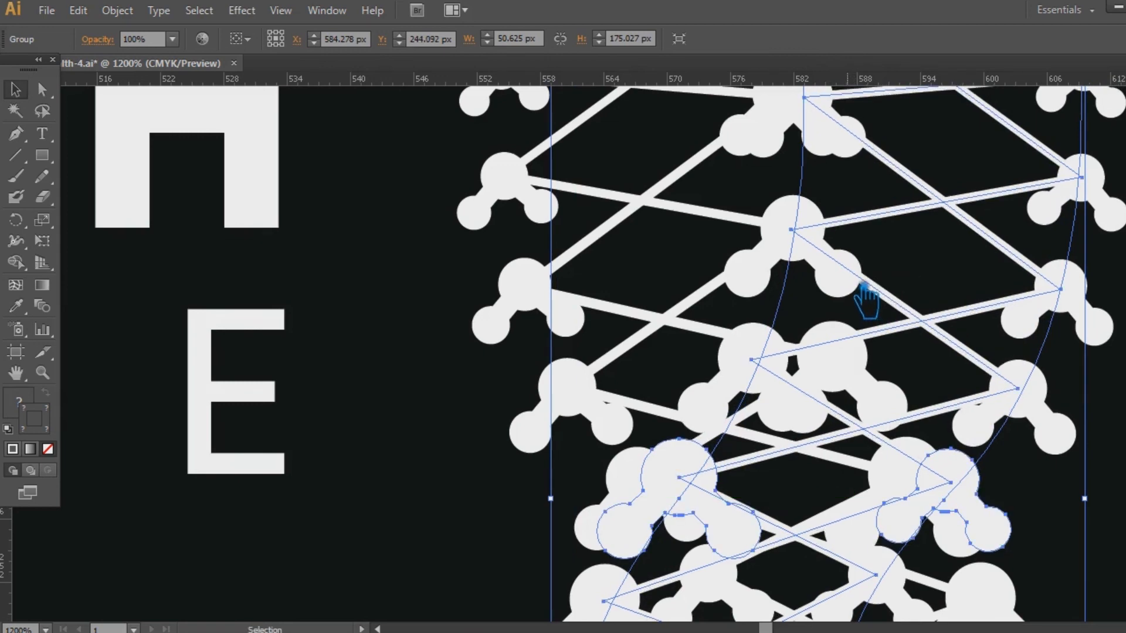
# Select the original and mirrored strands together and group them.
pyautogui.hotkey('ctrl', '-')
pyautogui.hotkey('ctrl', '-')
pyautogui.hotkey('ctrl', '-')
pyautogui.hotkey('ctrl', '-')
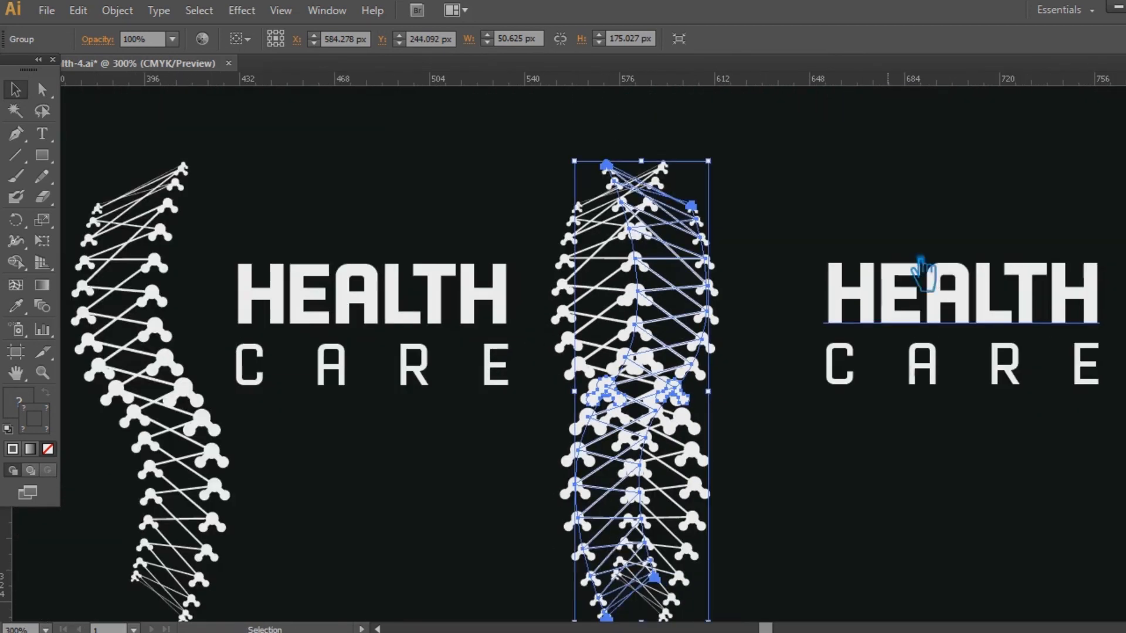
pyautogui.hotkey('ctrl', 'shift', 'a')
pyautogui.moveTo(890, 519); pyautogui.dragTo(725, 497)
pyautogui.click(550, 340)
pyautogui.moveTo(602, 400); pyautogui.dragTo(420, 208)
pyautogui.hotkey('ctrl', 'g')
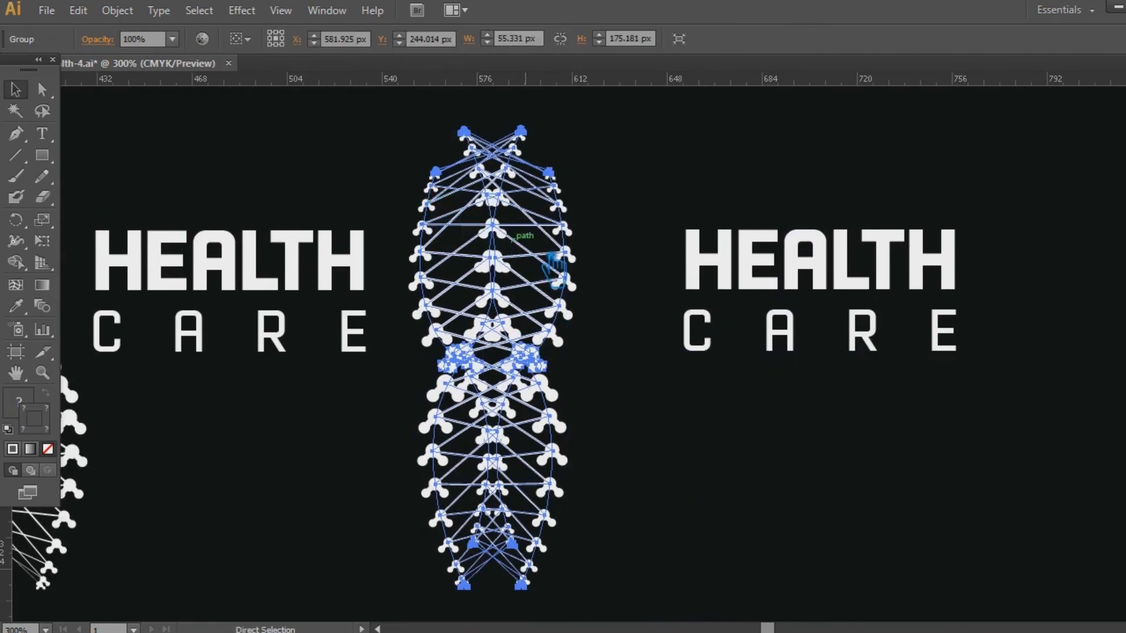
# Move the mirrored strand group closer to the third HEALTH CARE wordmark and align their vertical centers.
pyautogui.hotkey('ctrl', 'shift', 'a')
pyautogui.moveTo(532, 357); pyautogui.dragTo(610, 305)
pyautogui.moveTo(834, 401); pyautogui.dragTo(461, 182)
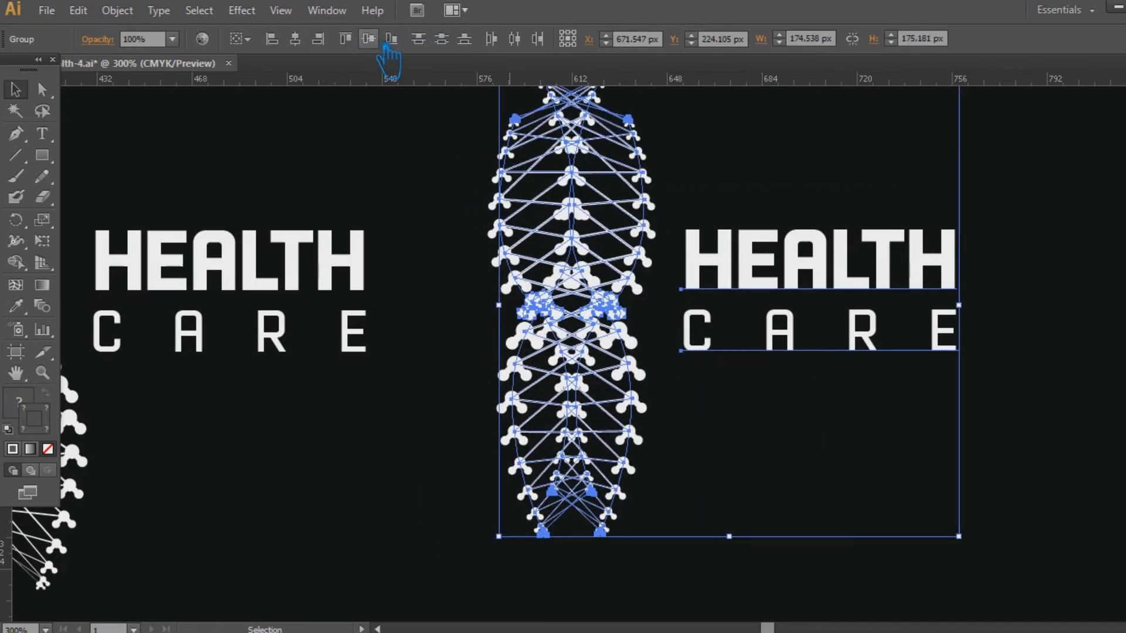
pyautogui.click(369, 39)
pyautogui.click(719, 450)
# Group the third logo's mirrored strands with its HEALTH CARE wordmark.
pyautogui.moveTo(894, 447); pyautogui.dragTo(493, 225)
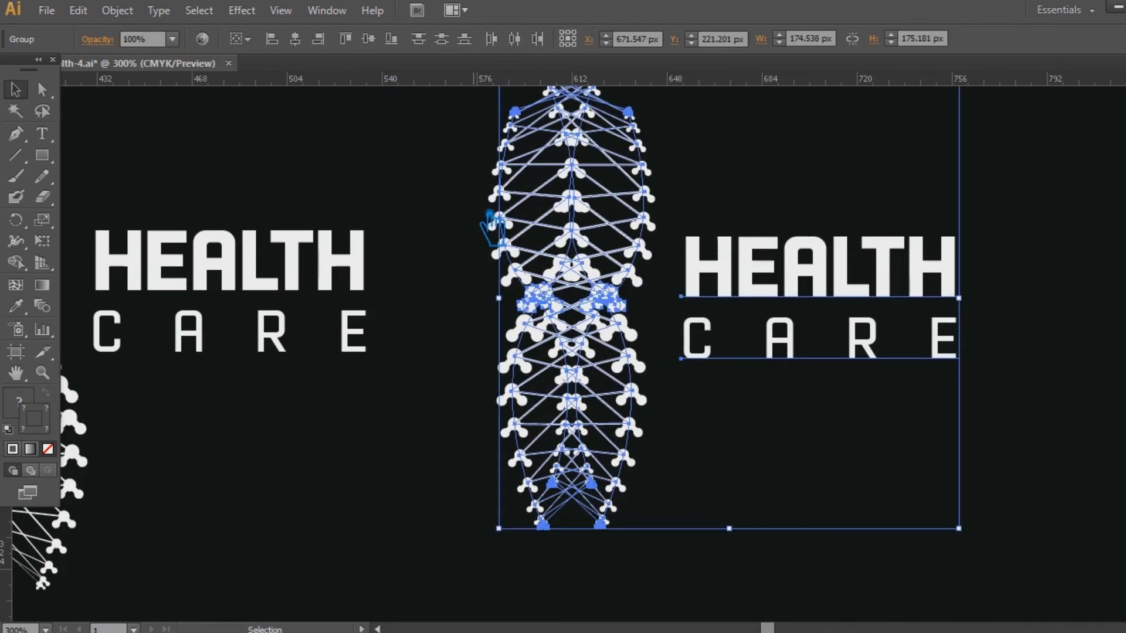
pyautogui.hotkey('ctrl', 'g')
pyautogui.click(817, 465)
pyautogui.moveTo(803, 465); pyautogui.dragTo(845, 505)
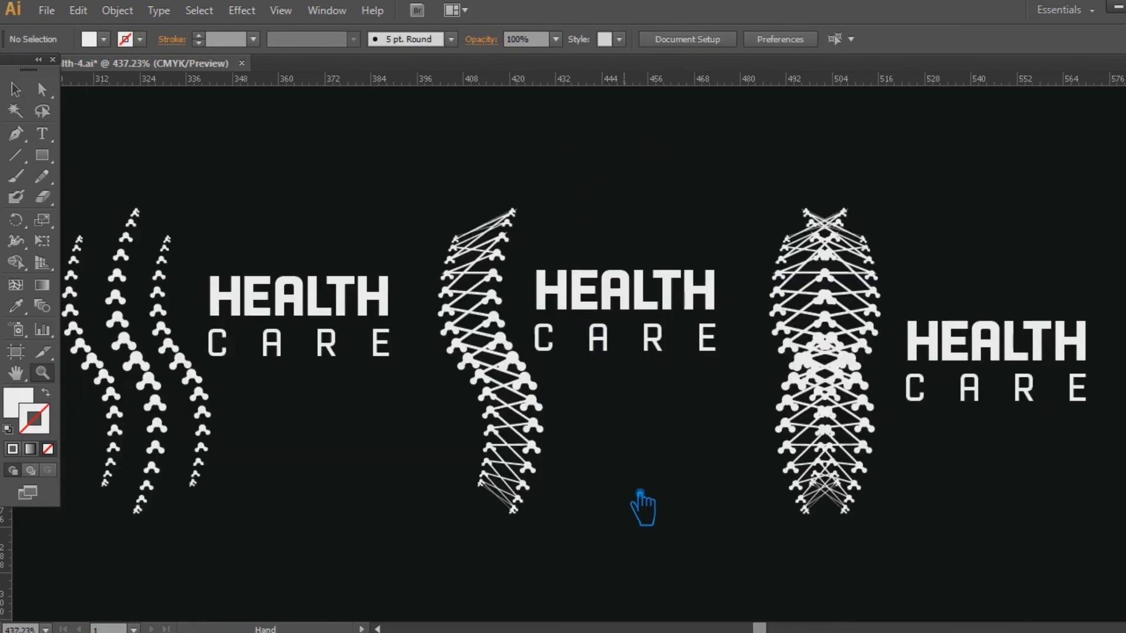
pyautogui.moveTo(643, 508); pyautogui.dragTo(676, 492)
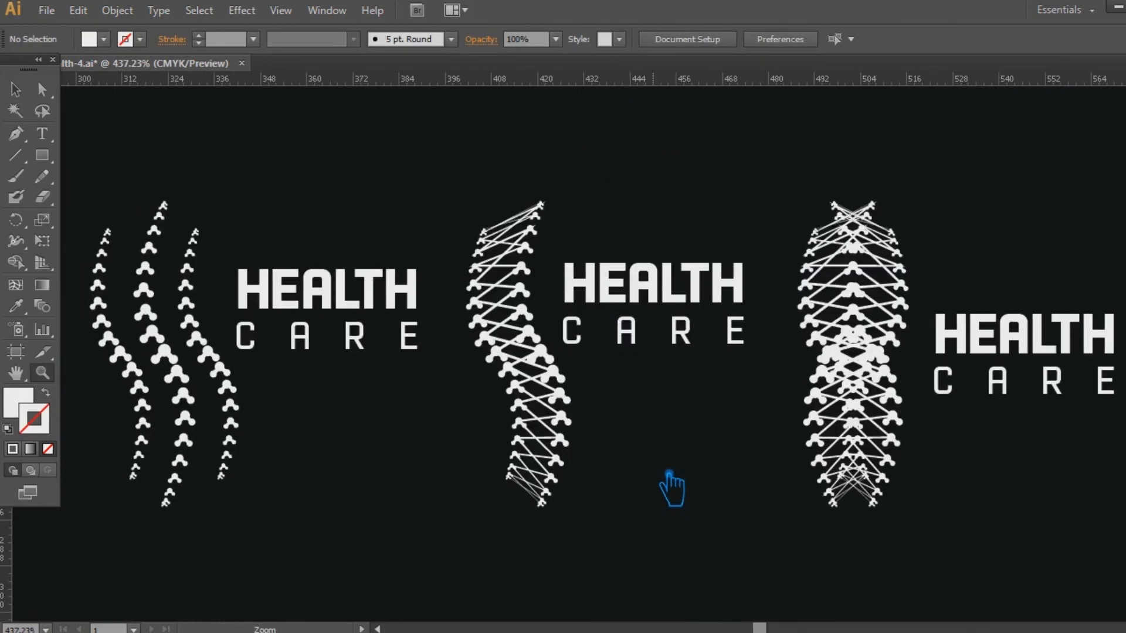